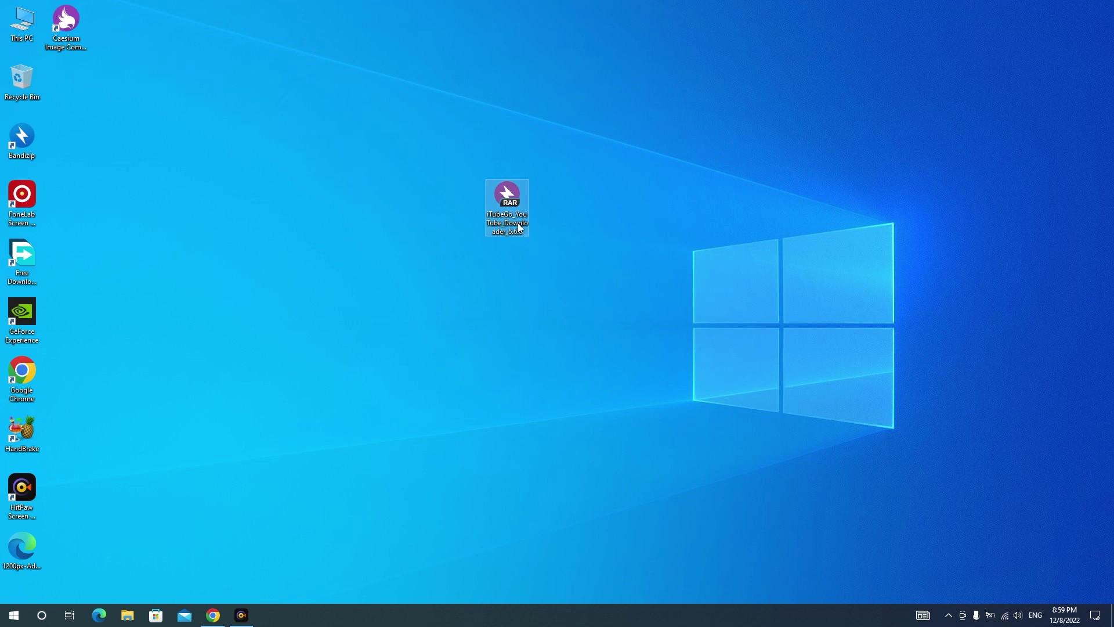
Step: Smart-extract the iTubeGo_YouTube_Downloader_6.6.0.rar archive on the desktop, entering the archive password, and dismiss the Bandizip update offer
{"action": "mouse_move", "coordinate": [506, 198]}
{"action": "left_mouse_down"}
{"action": "mouse_move", "coordinate": [529, 200]}
{"action": "mouse_move", "coordinate": [518, 202]}
{"action": "left_mouse_up"}
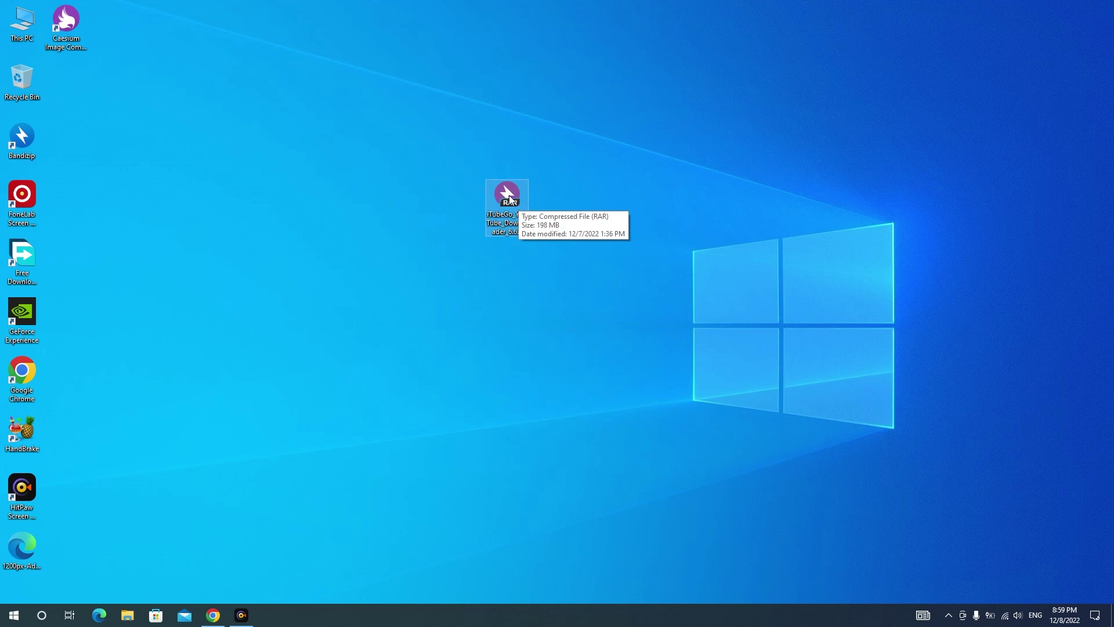
{"action": "right_click", "coordinate": [509, 195]}
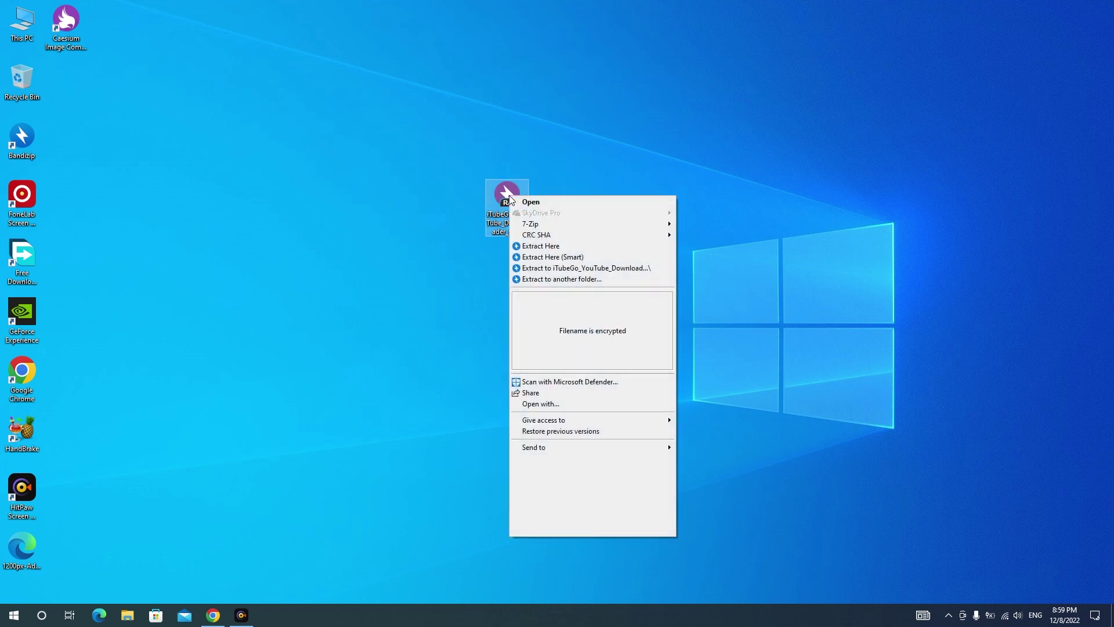
{"action": "left_click", "coordinate": [532, 257]}
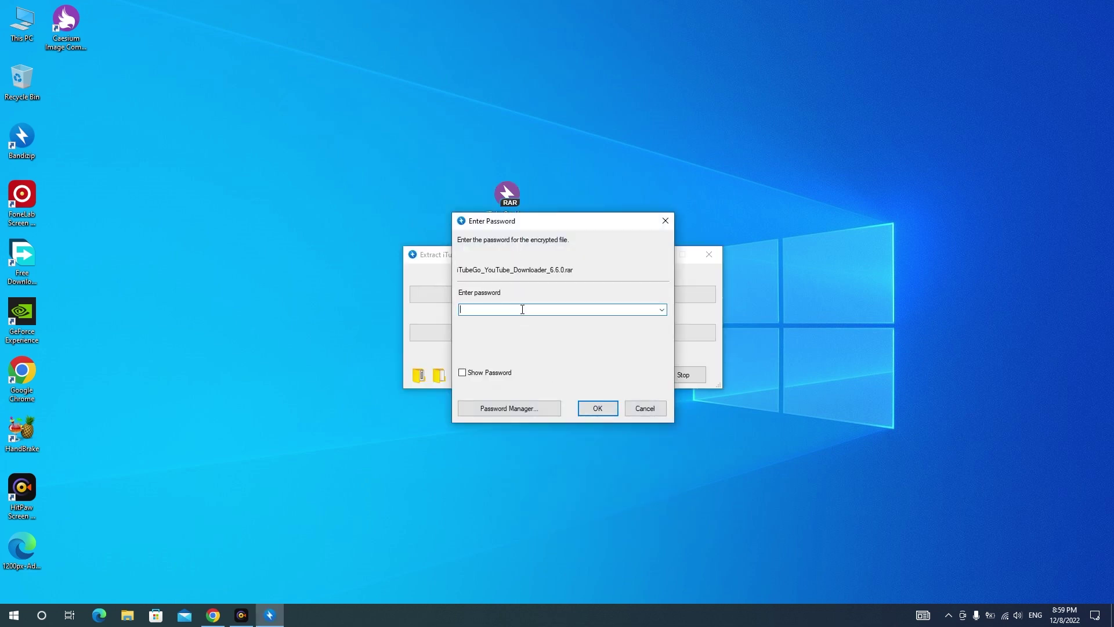
{"action": "key", "text": "Return"}
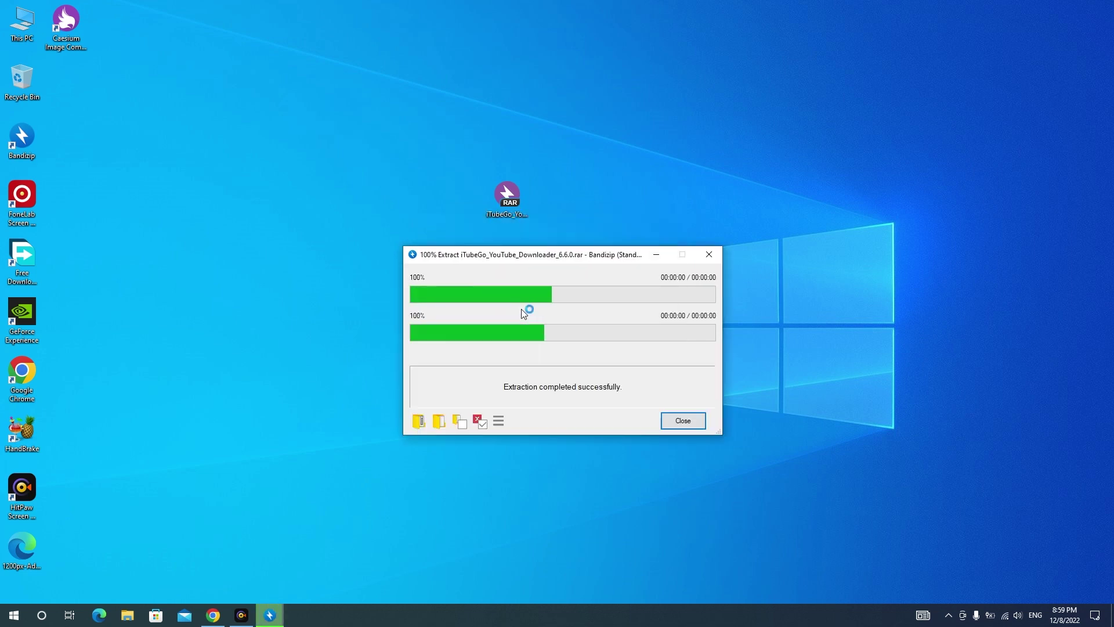
{"action": "left_click", "coordinate": [677, 426]}
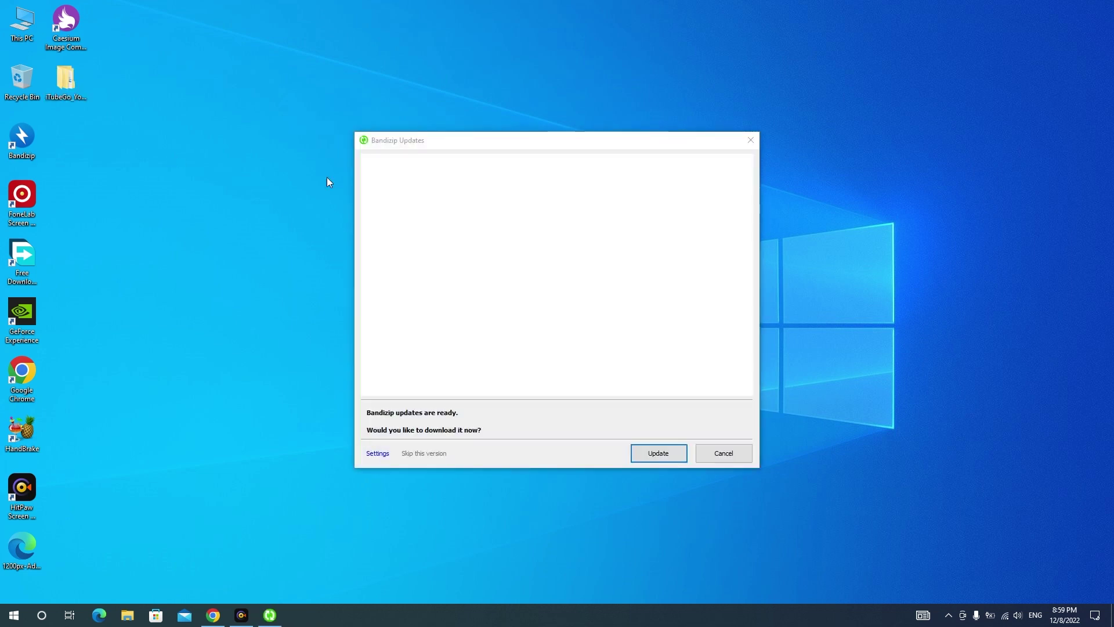
{"action": "left_click", "coordinate": [752, 145]}
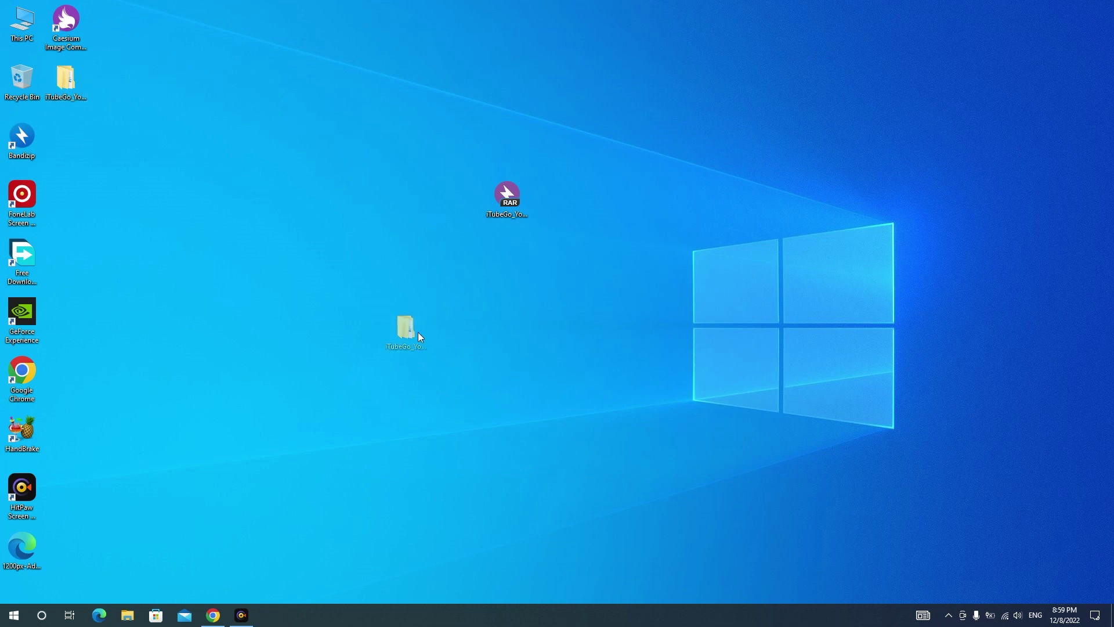
Step: Move the extracted iTubeGo_YouTube_Downloader_6.6.0 folder toward the middle of the desktop and open it
{"action": "left_click_drag", "start_coordinate": [513, 262], "coordinate": [512, 262]}
{"action": "left_click_drag", "start_coordinate": [507, 200], "coordinate": [374, 222]}
{"action": "left_click_drag", "start_coordinate": [514, 255], "coordinate": [520, 213]}
{"action": "double_click", "coordinate": [513, 202]}
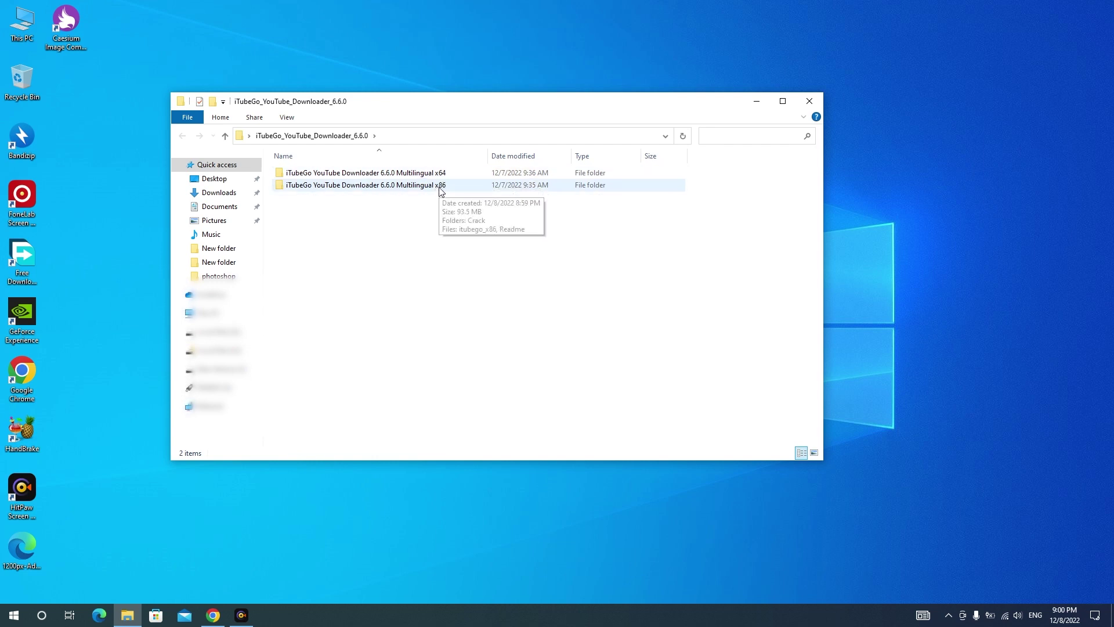
{"action": "left_click_drag", "start_coordinate": [411, 97], "coordinate": [466, 106]}
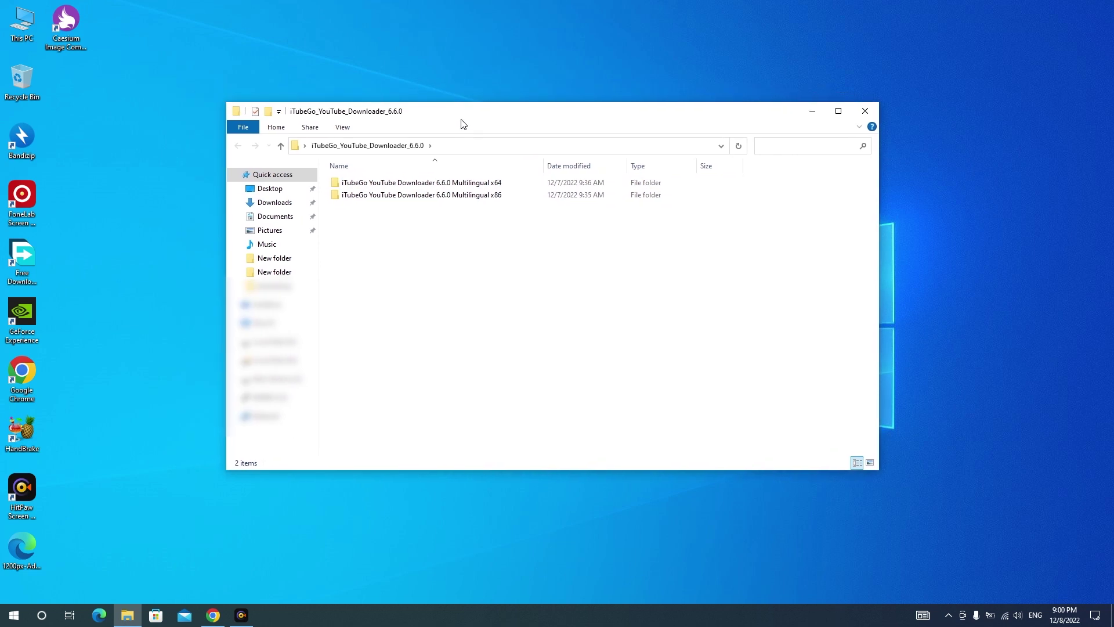
Step: Check the computer's system type in the properties of This PC and close the settings window
{"action": "left_click", "coordinate": [24, 27]}
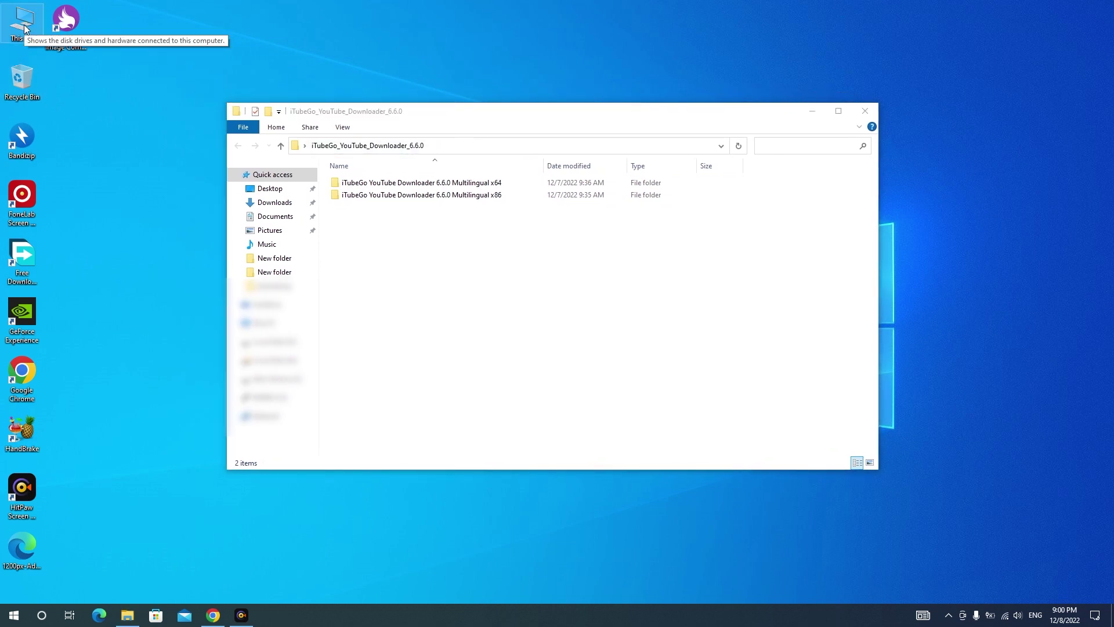
{"action": "right_click", "coordinate": [25, 27]}
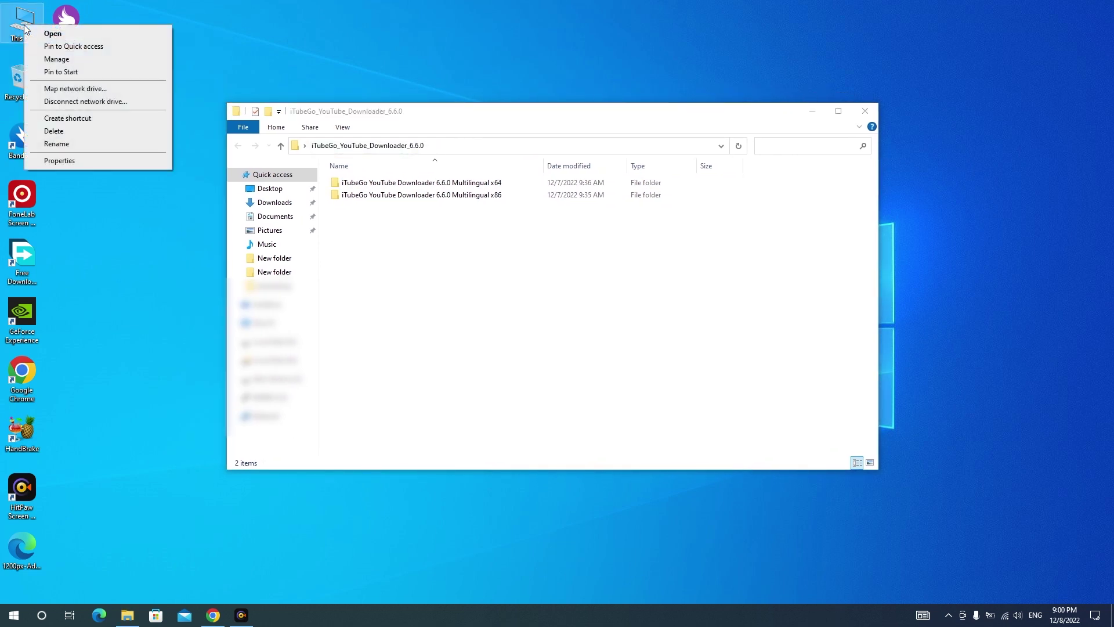
{"action": "left_click", "coordinate": [44, 162]}
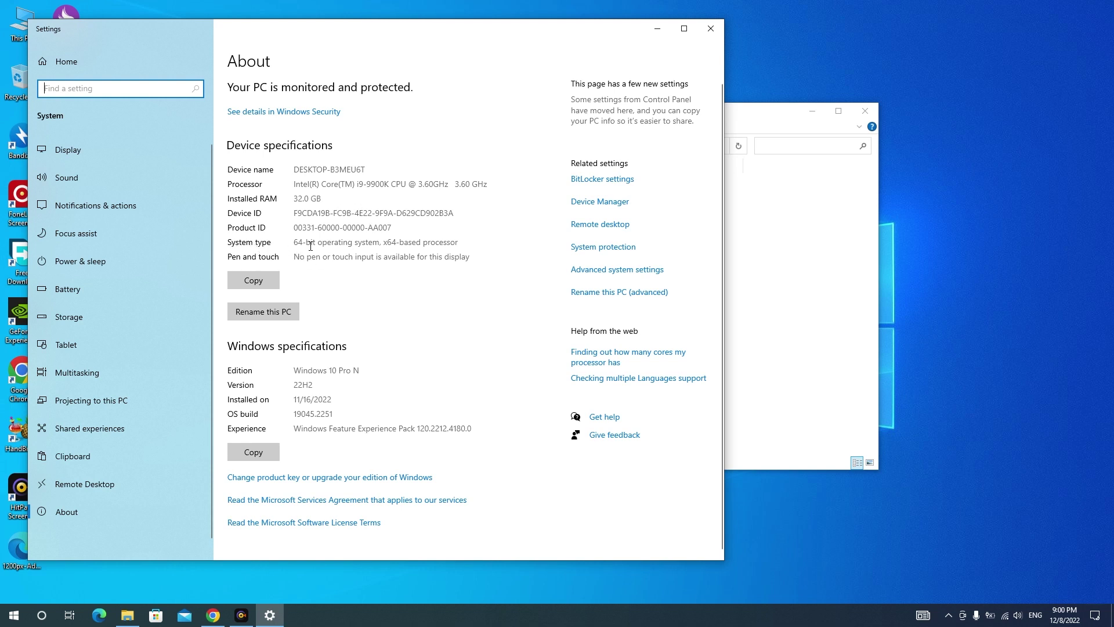
{"action": "left_click_drag", "start_coordinate": [315, 243], "coordinate": [292, 243]}
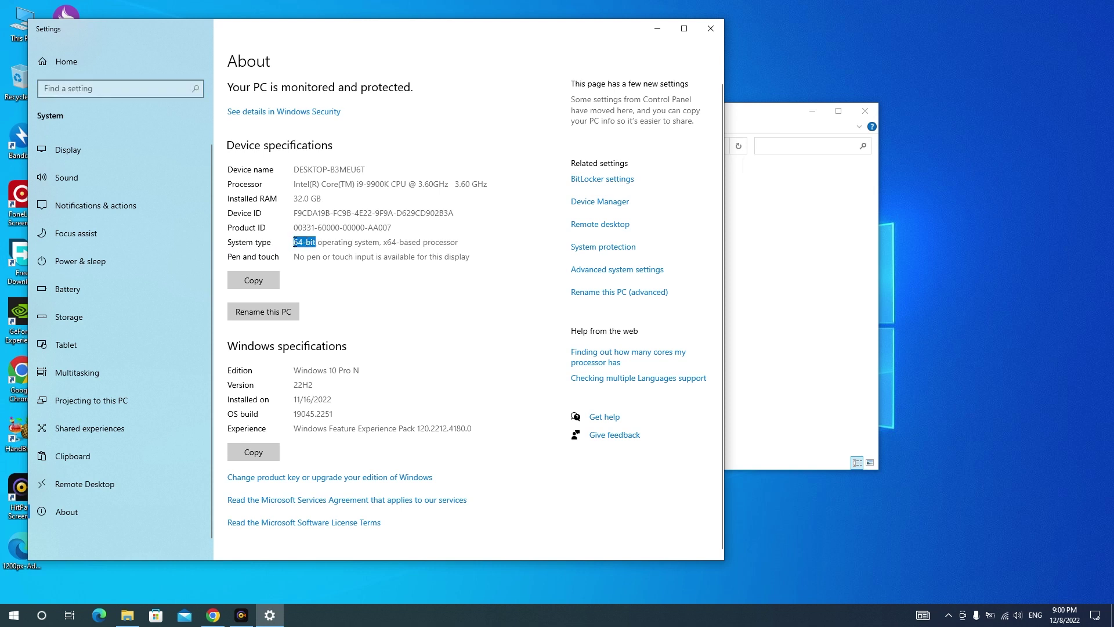
{"action": "left_click", "coordinate": [321, 242]}
{"action": "left_click", "coordinate": [711, 28]}
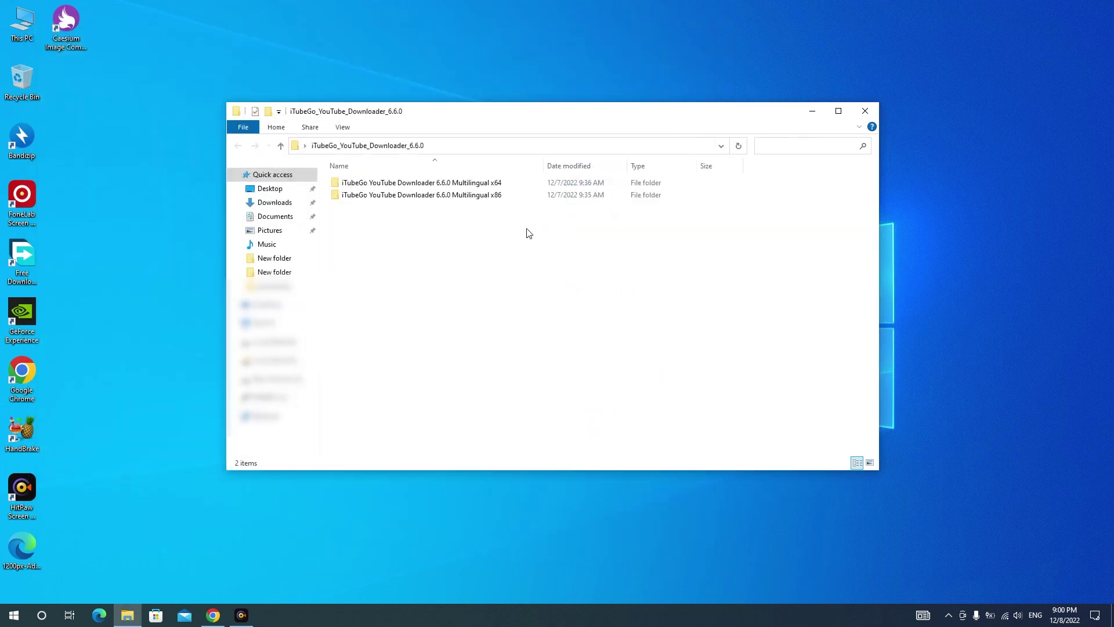
Step: Run the itubego_x64 installer from the Multilingual x64 folder with English as the setup language
{"action": "left_click", "coordinate": [495, 185]}
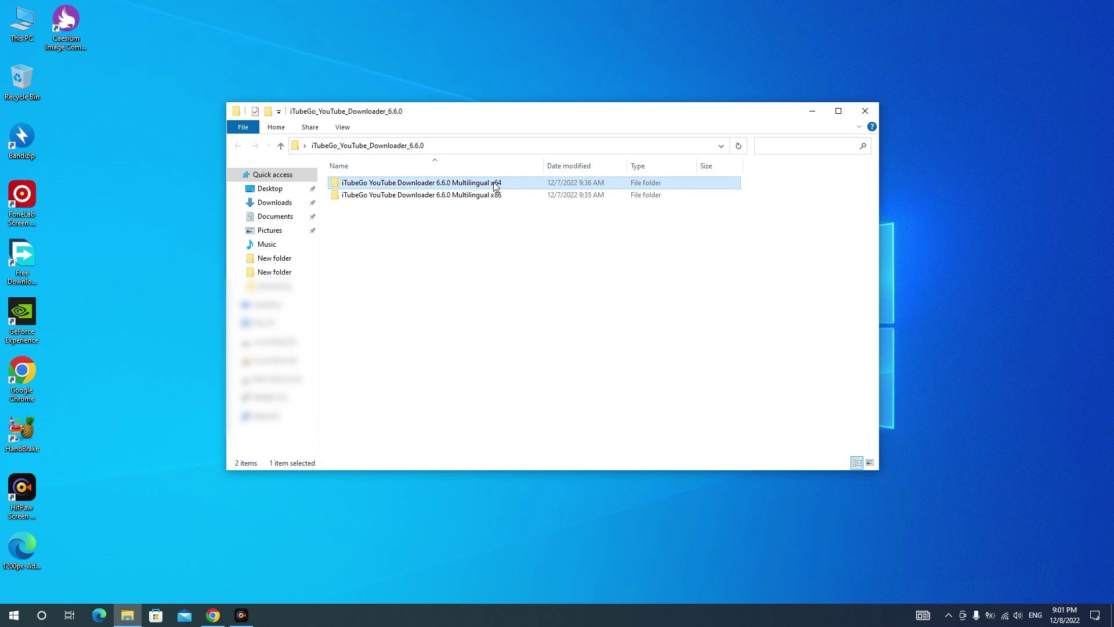
{"action": "double_click", "coordinate": [495, 185]}
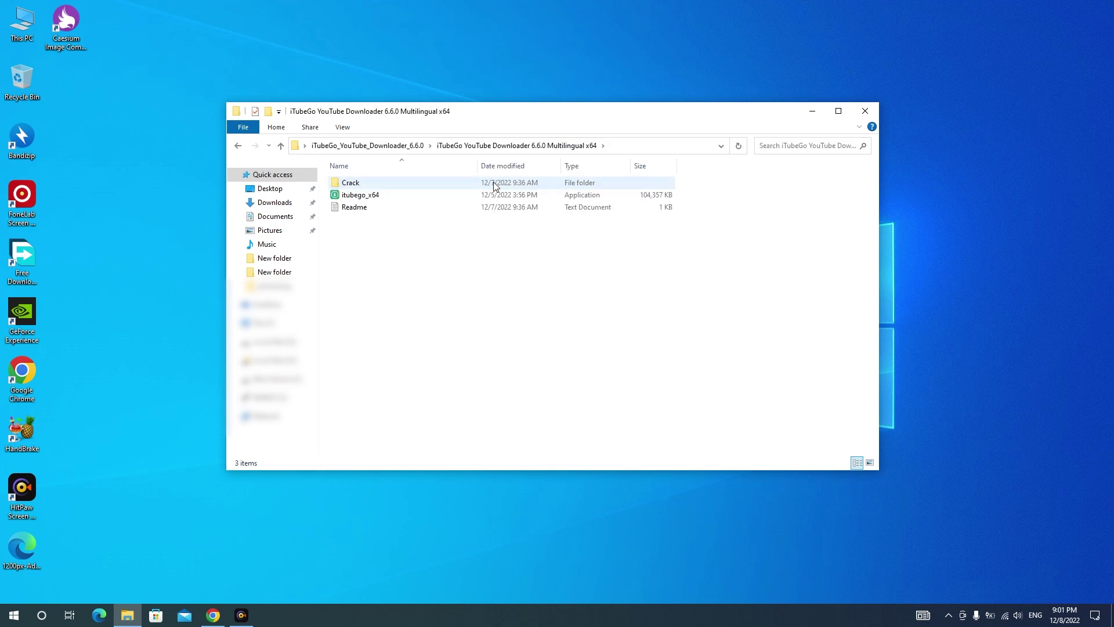
{"action": "double_click", "coordinate": [362, 196]}
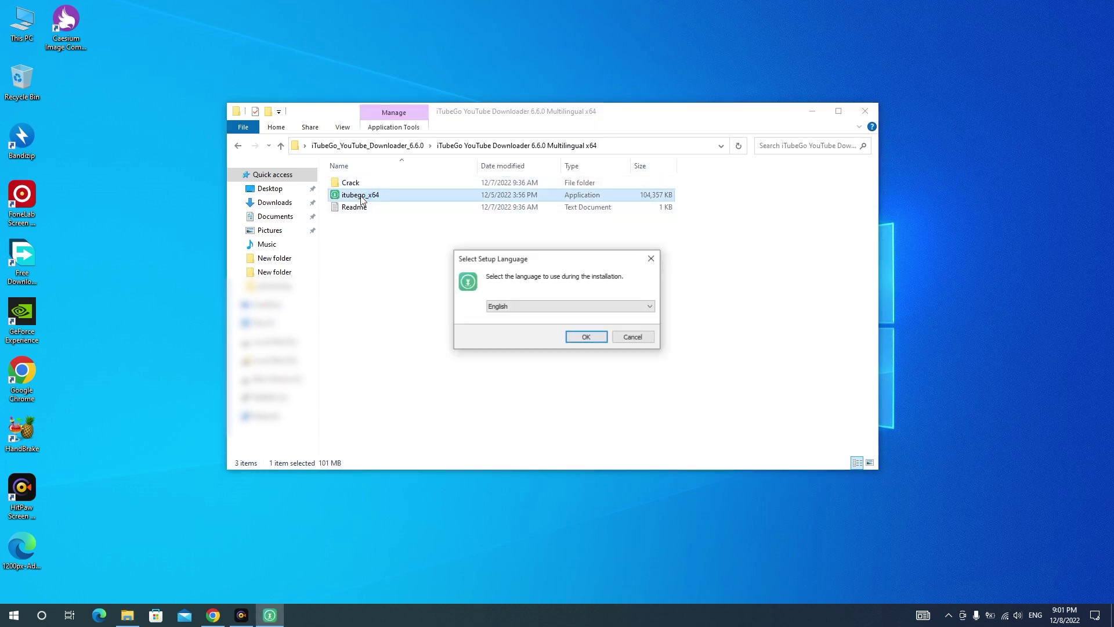
{"action": "left_click", "coordinate": [556, 306]}
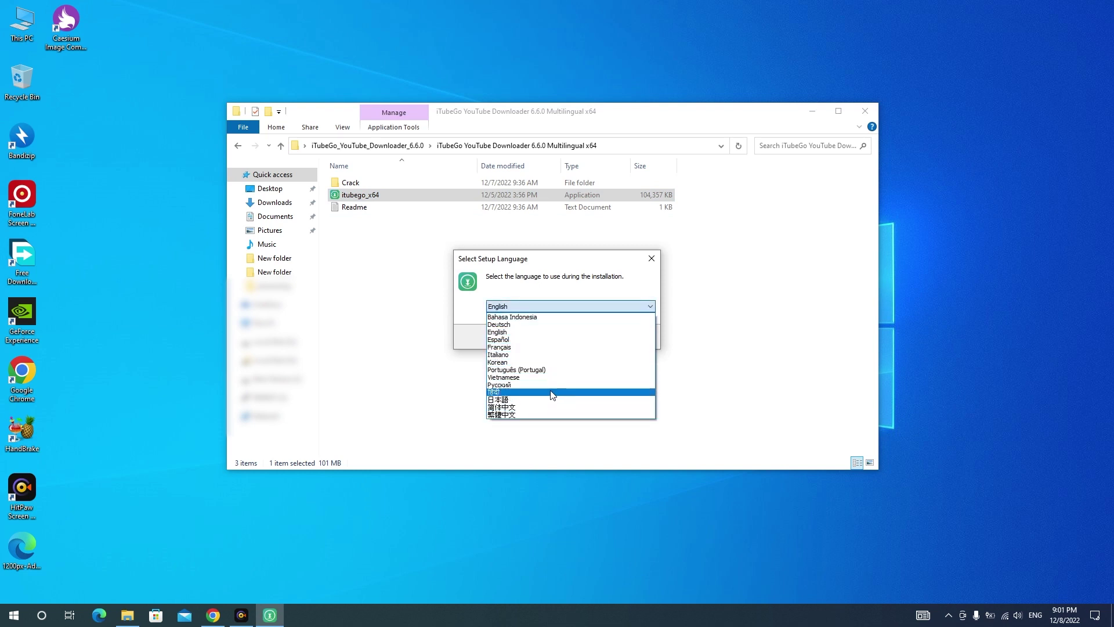
{"action": "left_click", "coordinate": [539, 335]}
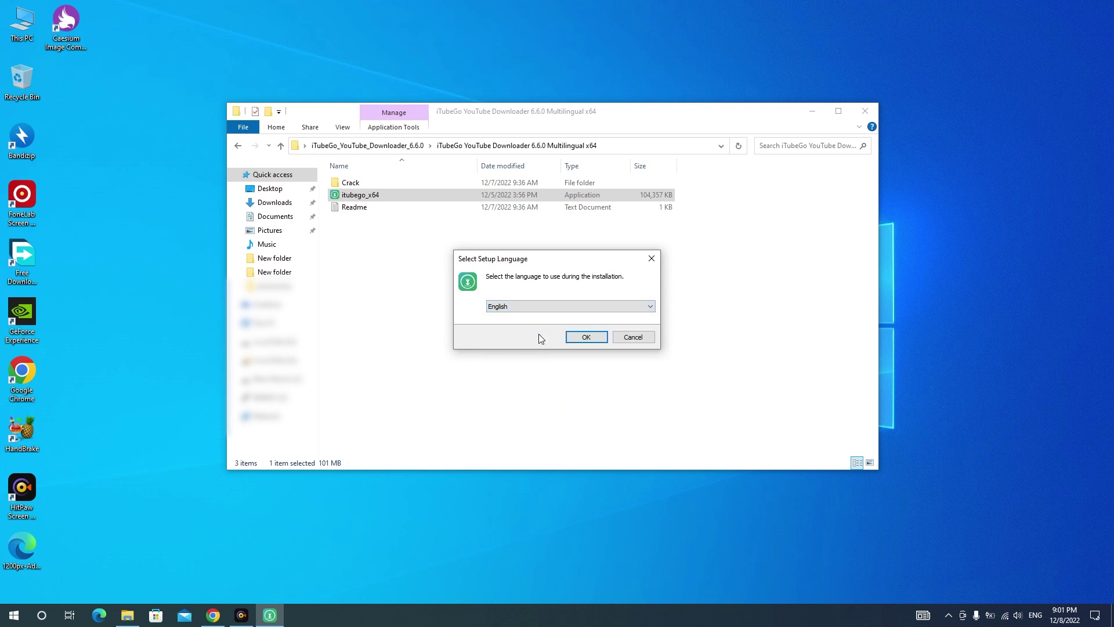
{"action": "left_click", "coordinate": [586, 336]}
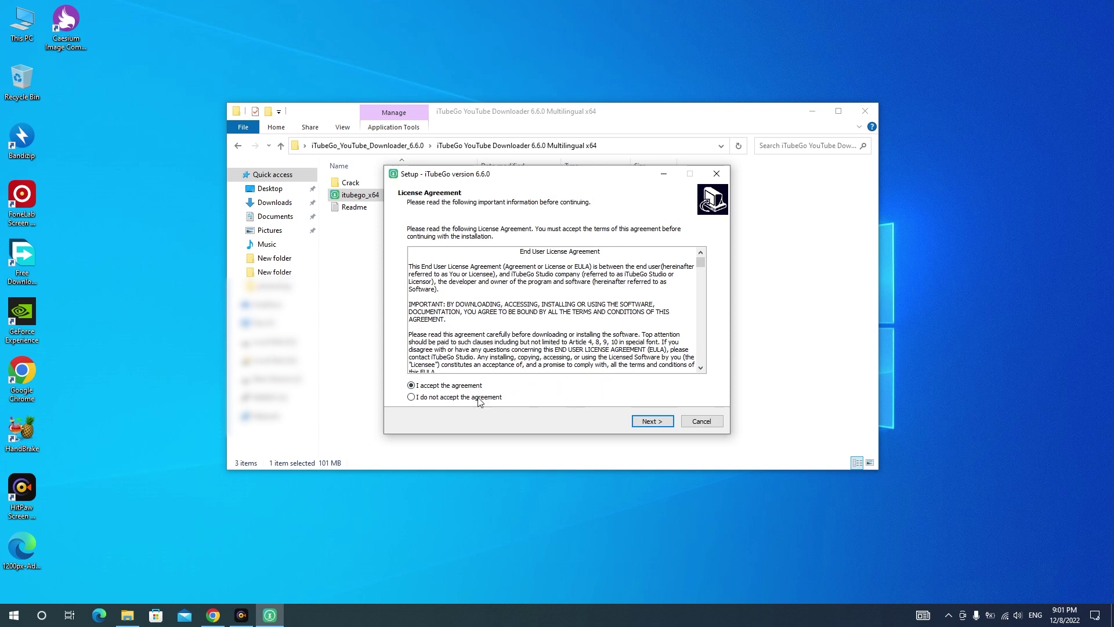
Step: Install iTubeGo with the license agreement accepted and a desktop shortcut, and finish setup with the option to launch iTubeGo
{"action": "left_click", "coordinate": [652, 421]}
{"action": "left_click", "coordinate": [653, 421]}
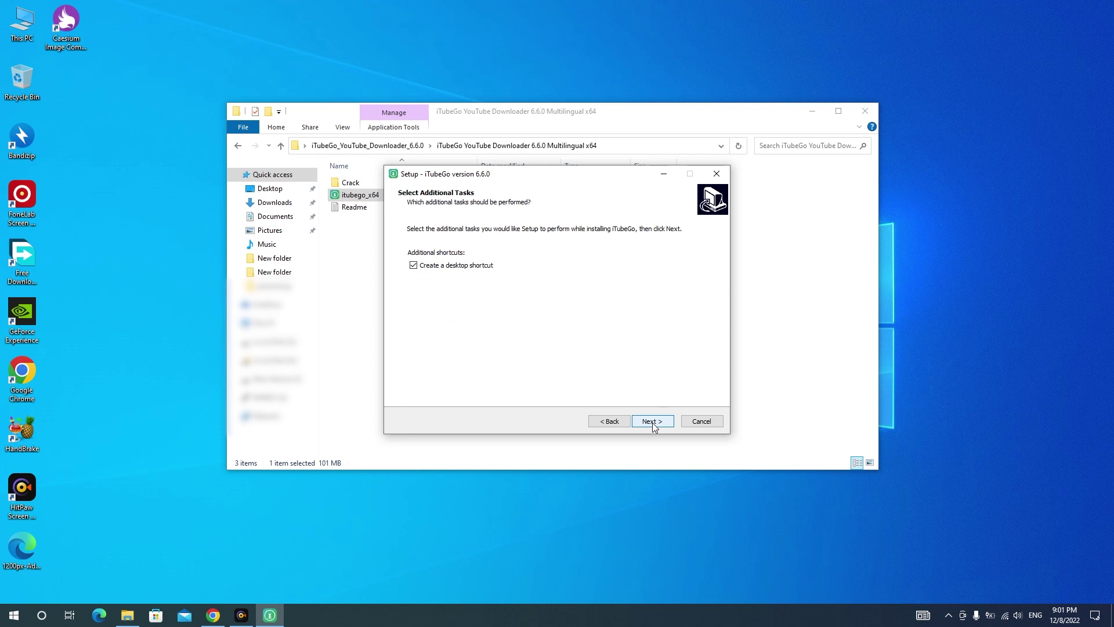
{"action": "left_click", "coordinate": [653, 421]}
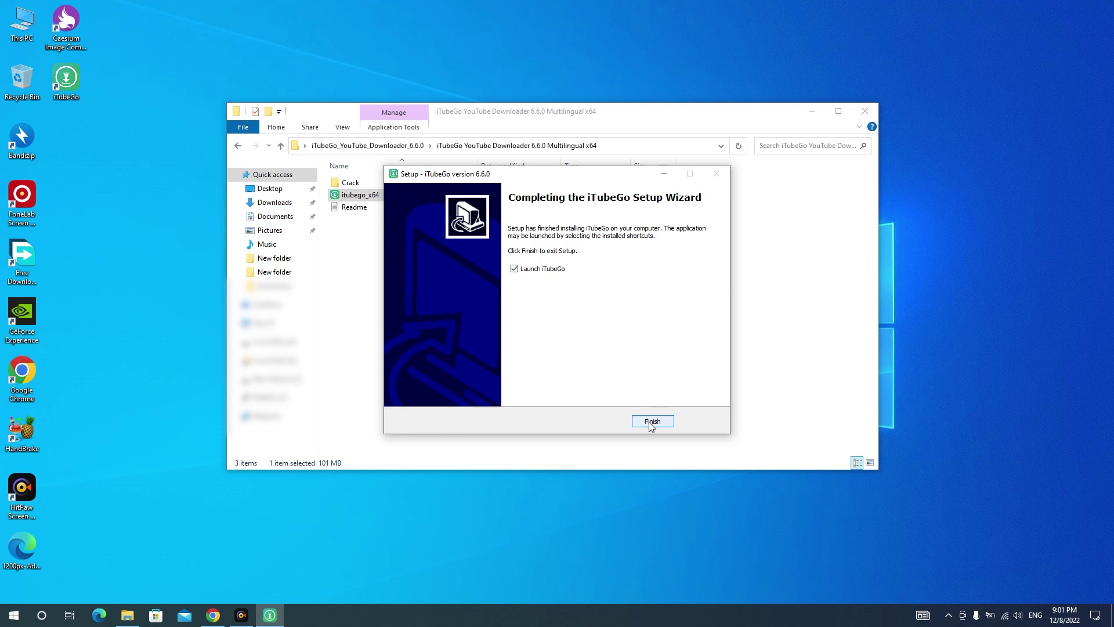
{"action": "left_click", "coordinate": [651, 422]}
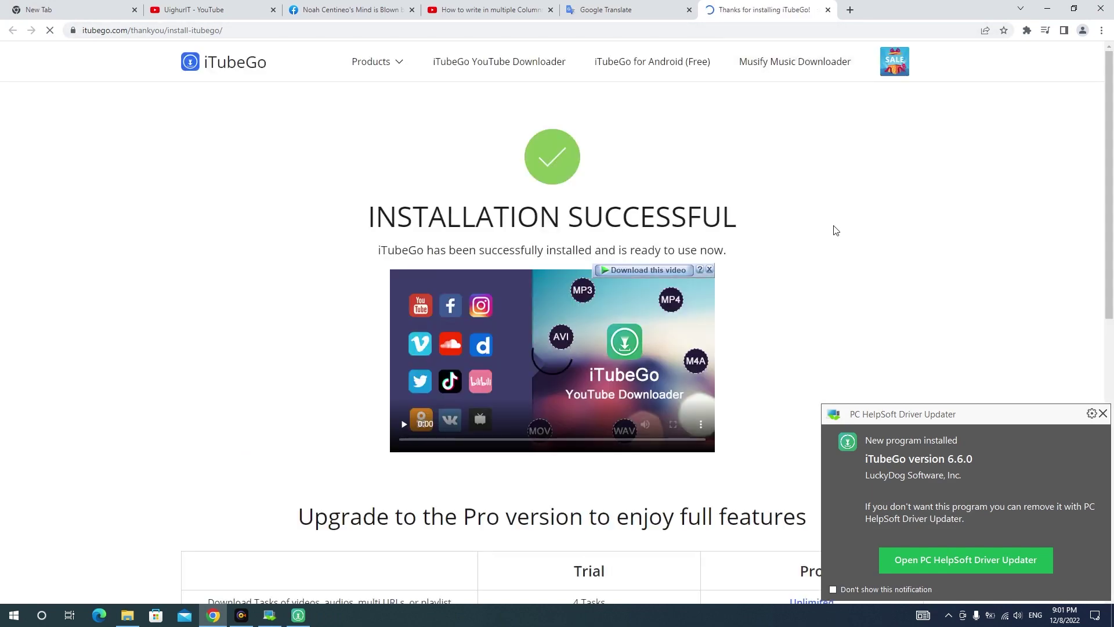
Step: Review the Trial and Pro comparison on the iTubeGo installation page in Chrome and open the iTubeGo YouTube Downloader product page
{"action": "left_click_drag", "start_coordinate": [1111, 111], "coordinate": [1112, 276]}
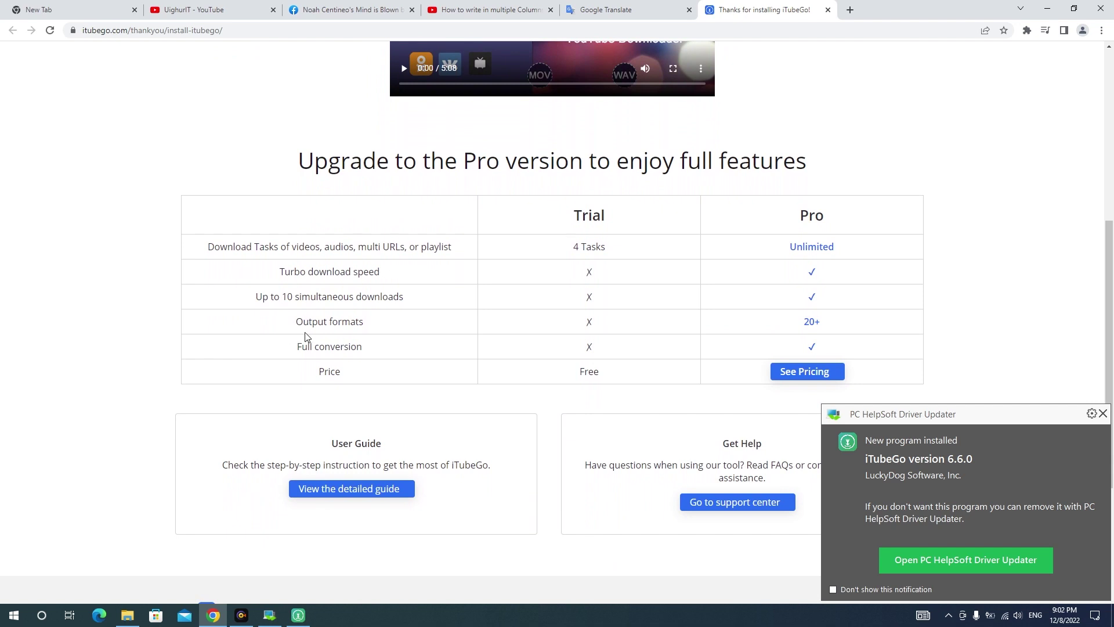
{"action": "scroll", "coordinate": [608, 395], "scroll_direction": "up", "scroll_amount": 5}
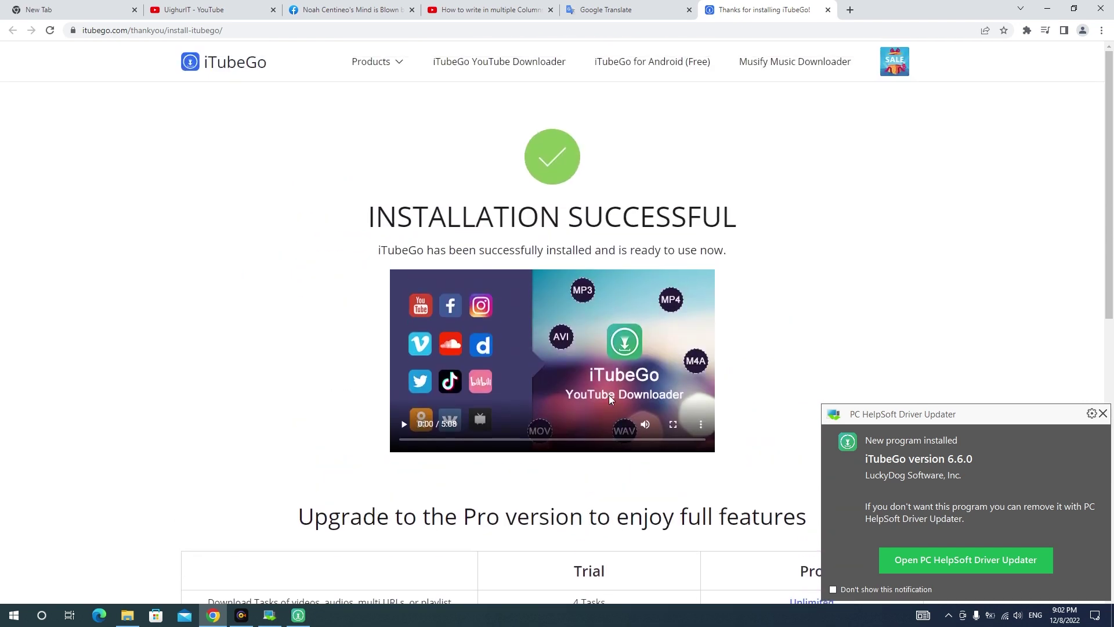
{"action": "left_click", "coordinate": [392, 64]}
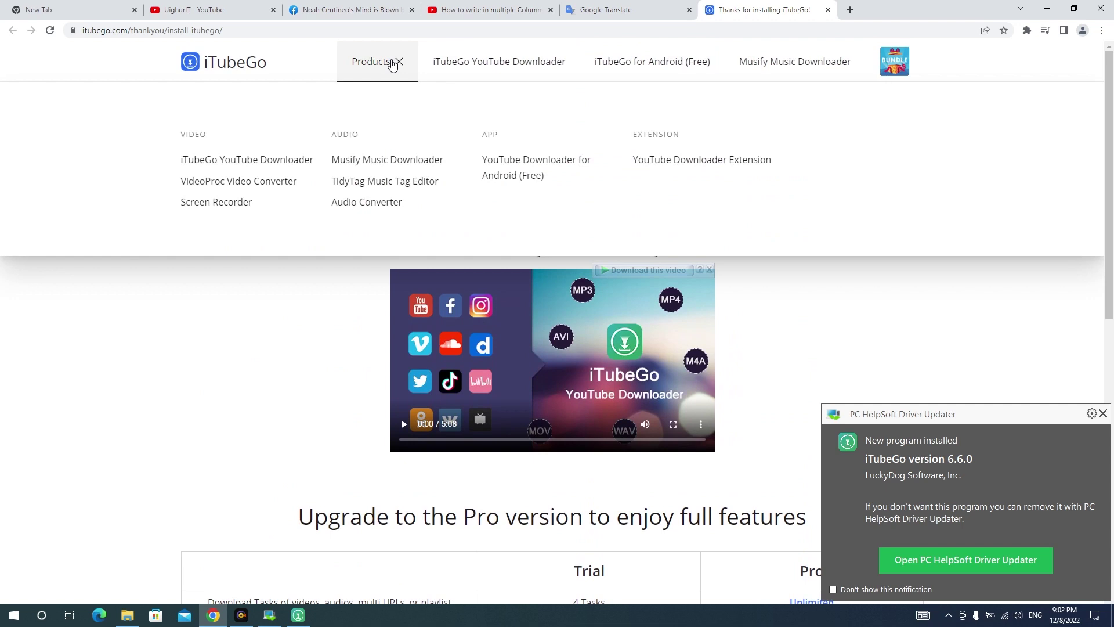
{"action": "left_click", "coordinate": [256, 169]}
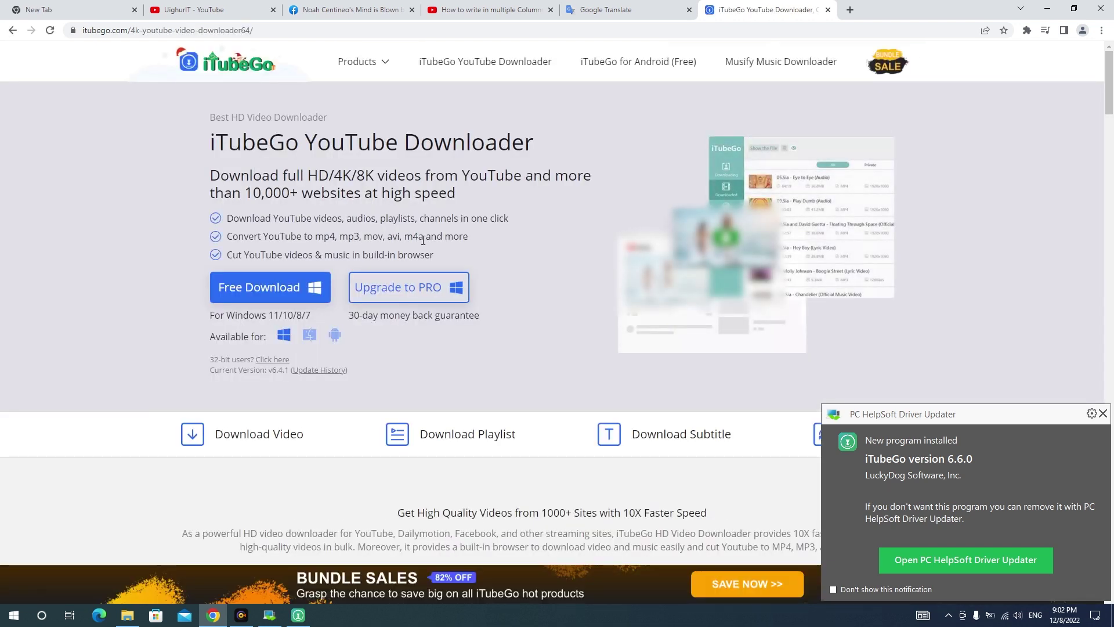
Step: Read through the product page's feature sections to the frequently asked questions, dismissing the PC HelpSoft Driver Updater notification
{"action": "scroll", "coordinate": [422, 241], "scroll_direction": "down", "scroll_amount": 3}
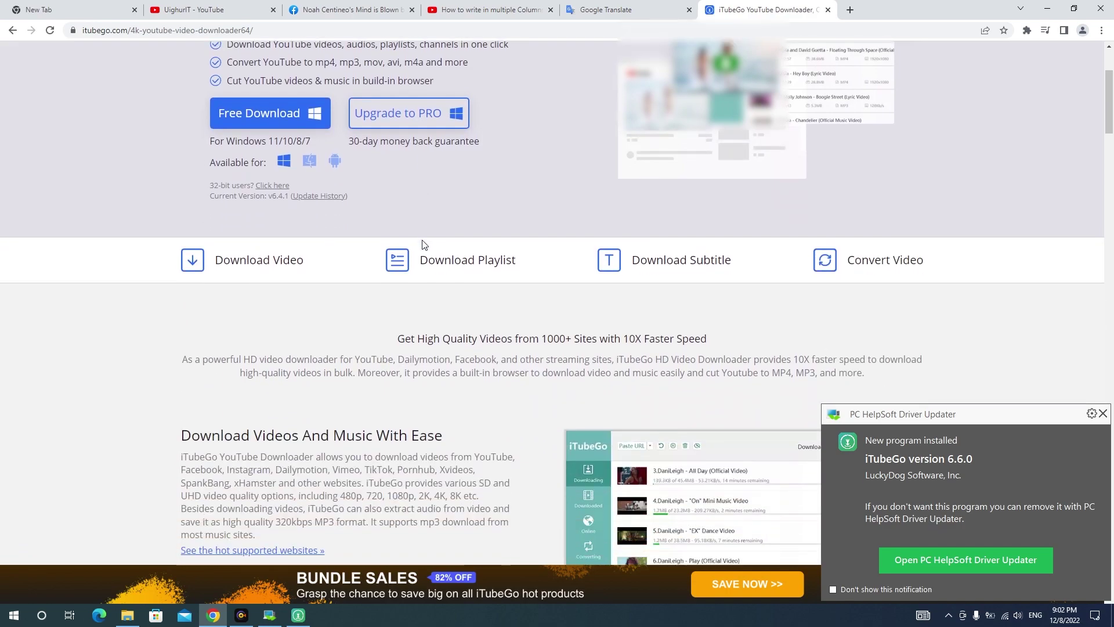
{"action": "scroll", "coordinate": [423, 245], "scroll_direction": "down", "scroll_amount": 10}
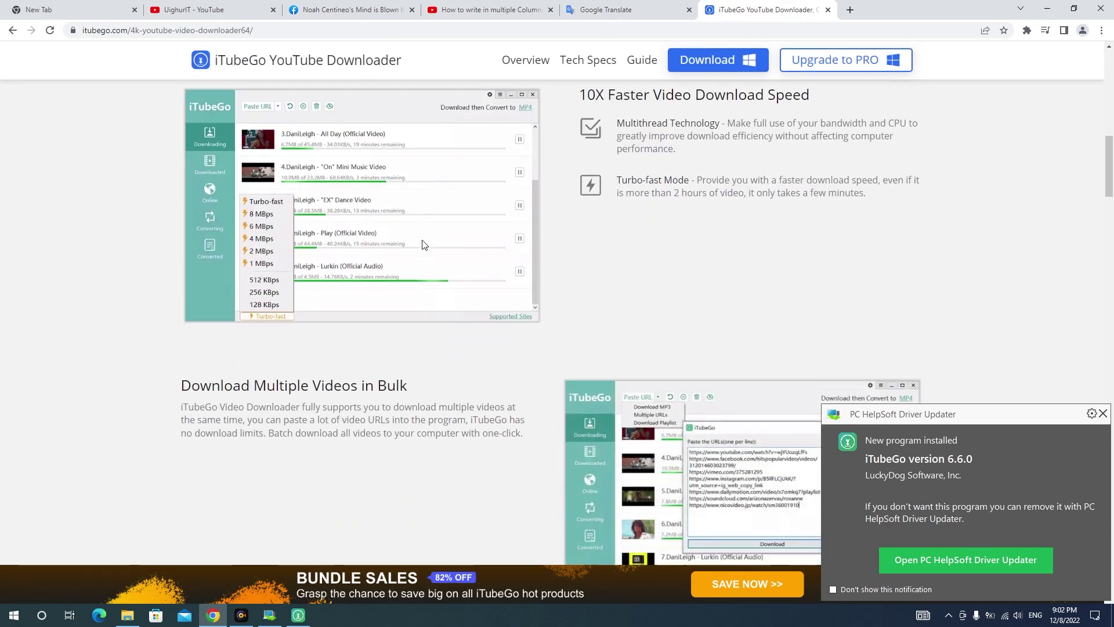
{"action": "scroll", "coordinate": [423, 244], "scroll_direction": "down", "scroll_amount": 15}
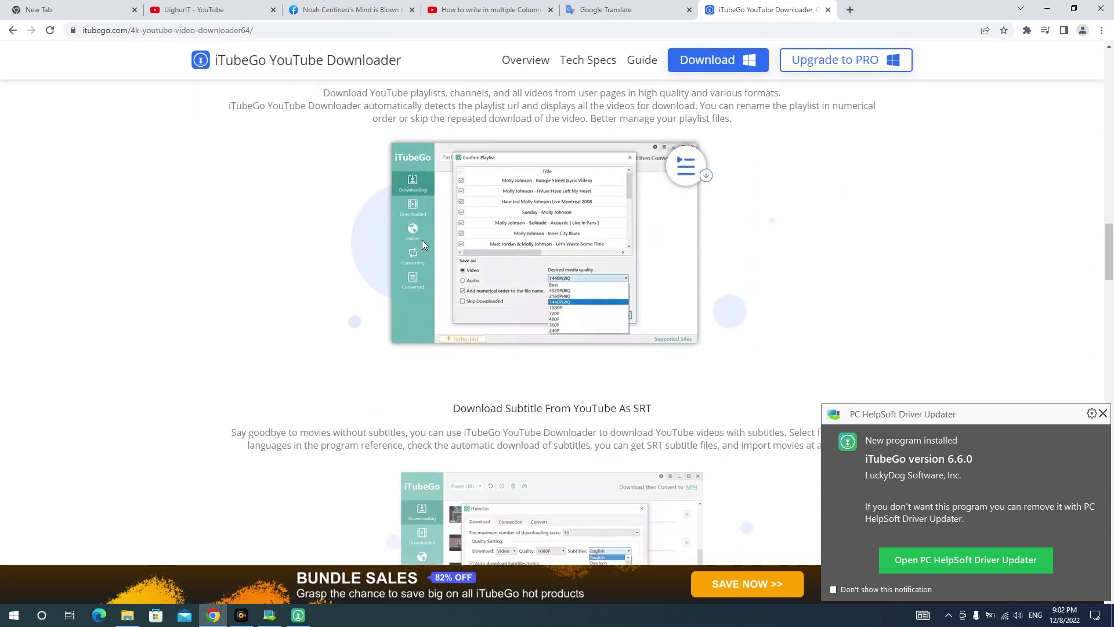
{"action": "scroll", "coordinate": [423, 239], "scroll_direction": "down", "scroll_amount": 6}
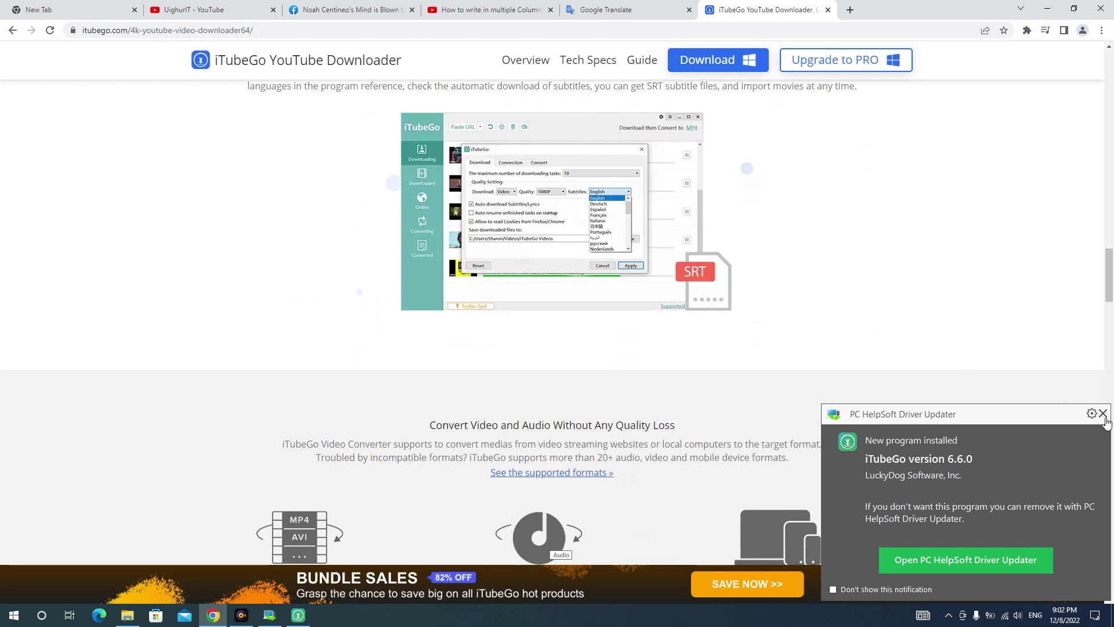
{"action": "left_click", "coordinate": [1102, 414]}
{"action": "scroll", "coordinate": [1111, 348], "scroll_direction": "down", "scroll_amount": 8}
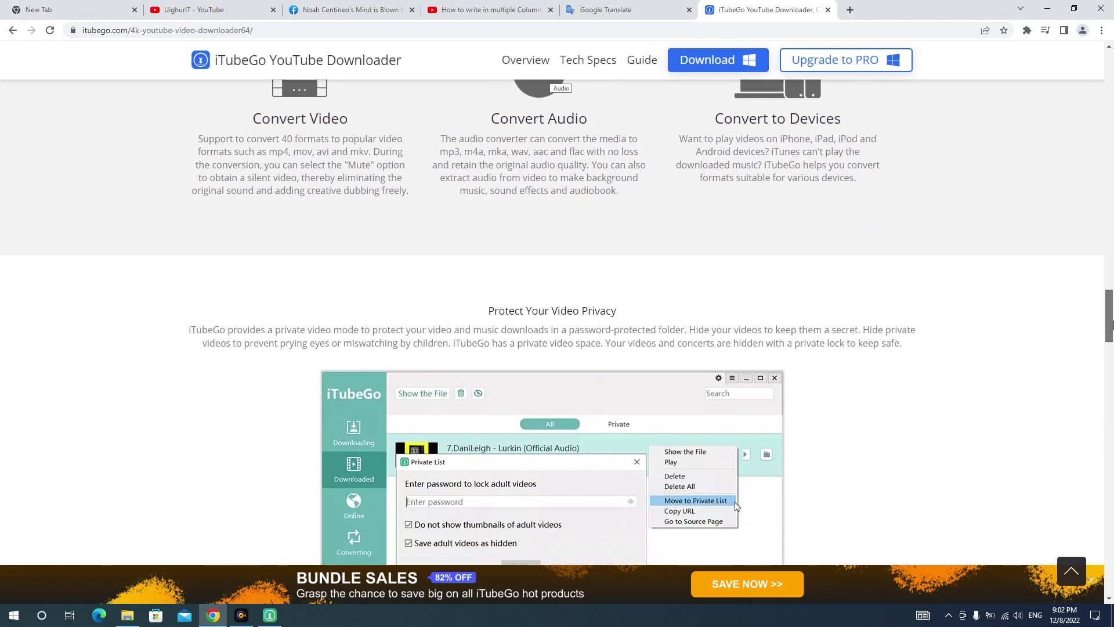
{"action": "left_click_drag", "start_coordinate": [1113, 325], "coordinate": [1108, 554]}
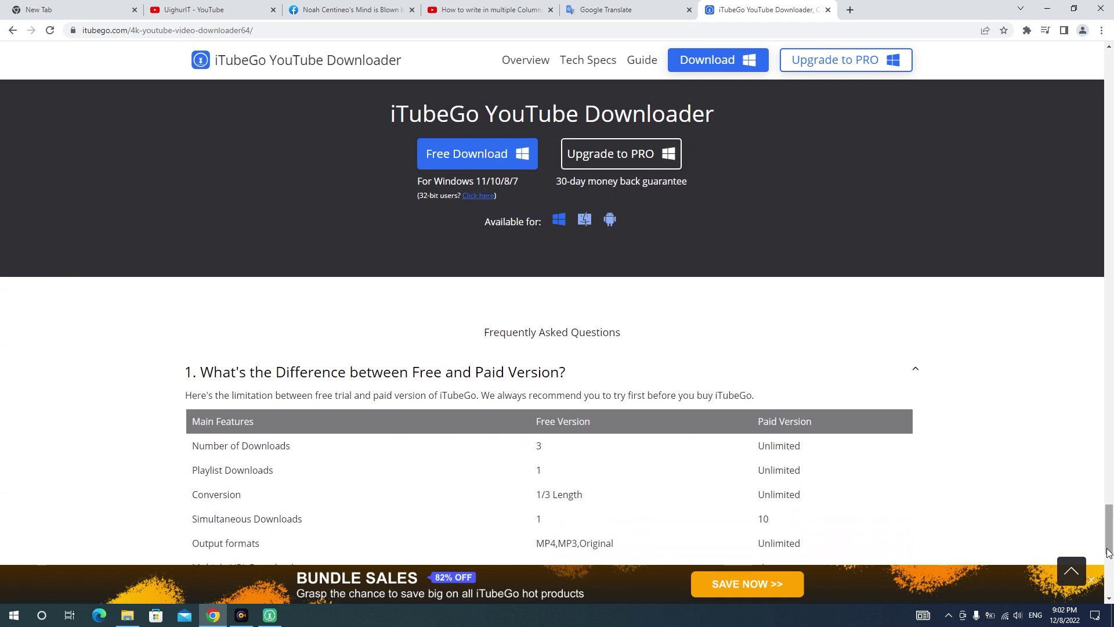
Step: Open the Upgrade to PRO purchase page for Windows and examine the prices of the 1-Month, 1-Year and Lifetime plans
{"action": "left_click", "coordinate": [633, 161]}
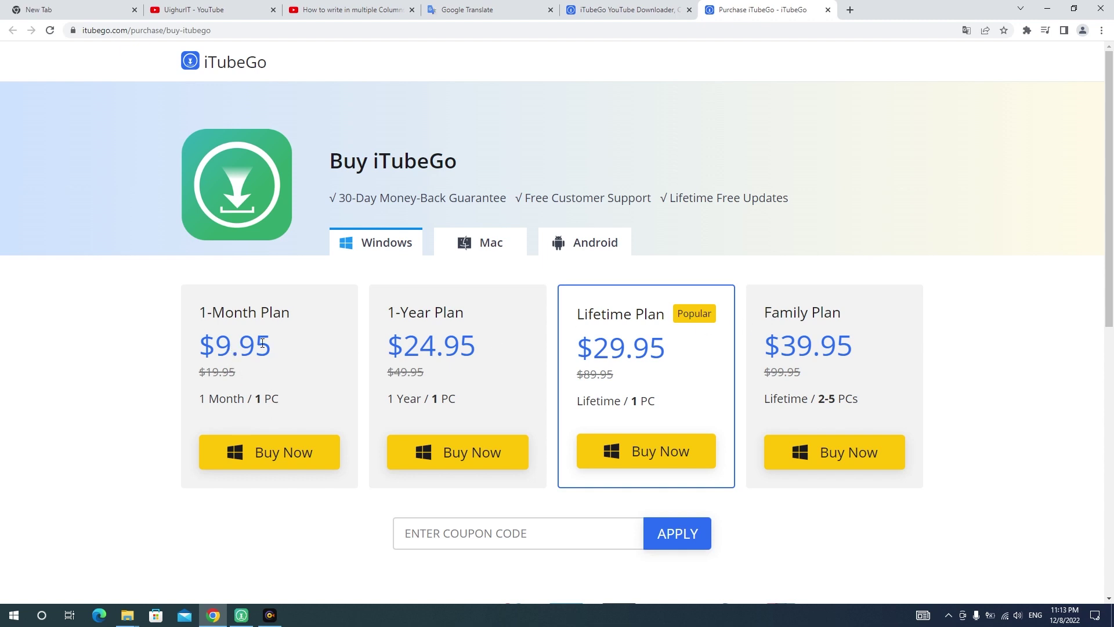
{"action": "left_click_drag", "start_coordinate": [269, 344], "coordinate": [257, 346]}
{"action": "left_click_drag", "start_coordinate": [446, 344], "coordinate": [412, 344]}
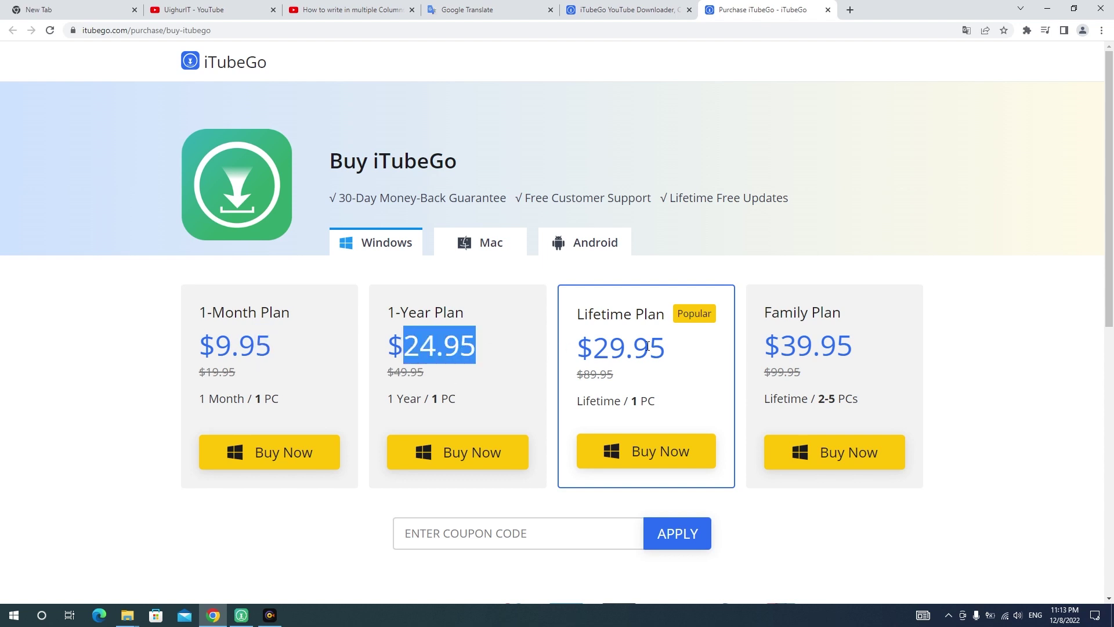
{"action": "left_click", "coordinate": [695, 352]}
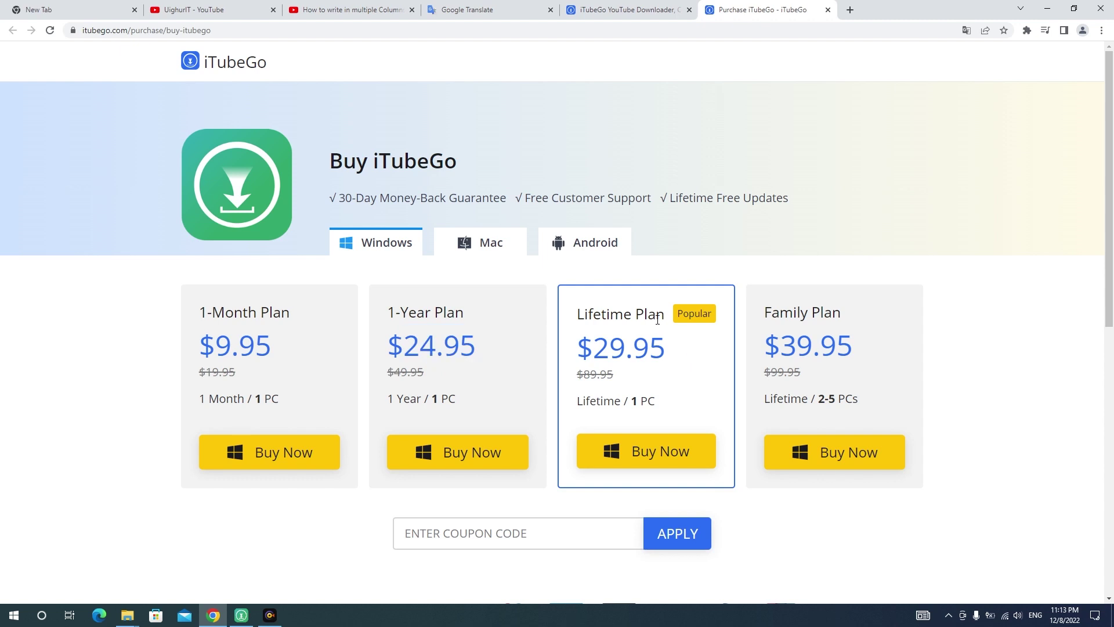
Step: Examine the Lifetime Plan and Family Plan prices on the iTubeGo purchase page
{"action": "double_click", "coordinate": [632, 400]}
{"action": "left_click_drag", "start_coordinate": [665, 349], "coordinate": [607, 348]}
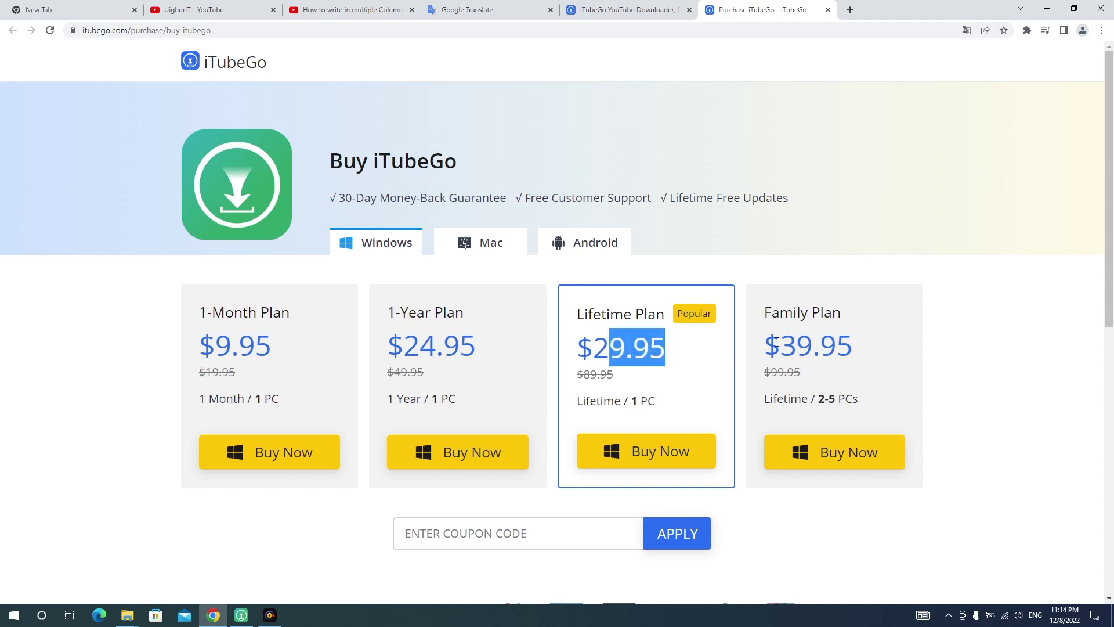
{"action": "left_click", "coordinate": [876, 325]}
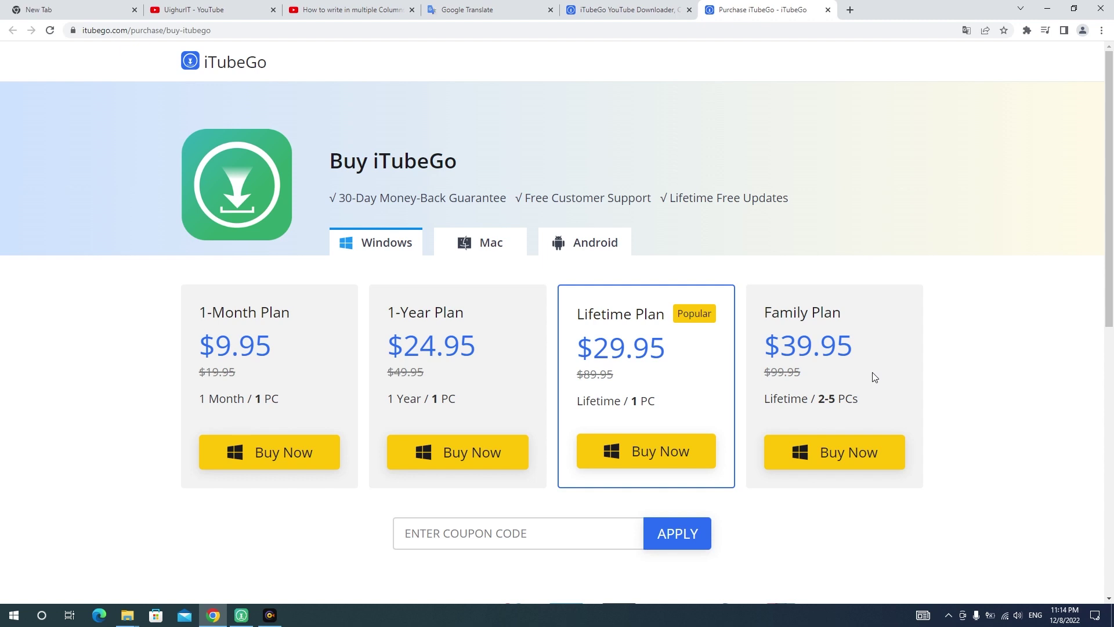
Step: Minimize Chrome, dismiss iTubeGo's registration prompt without registering, and exit iTubeGo, checking the hidden system tray icons
{"action": "left_click", "coordinate": [1052, 12]}
{"action": "left_click", "coordinate": [880, 199]}
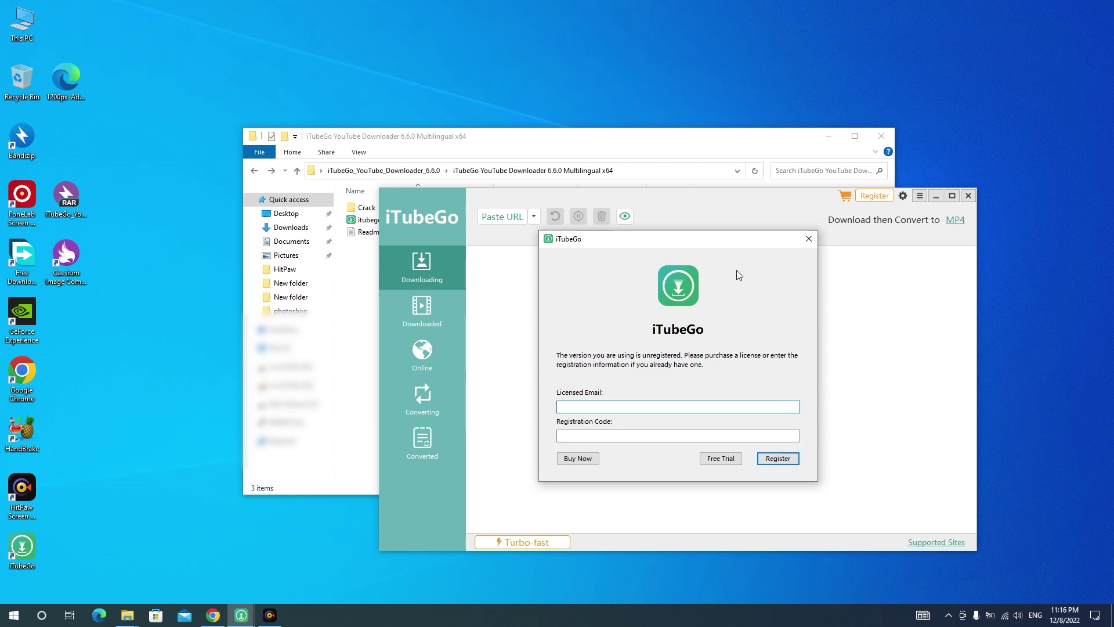
{"action": "left_click", "coordinate": [808, 239]}
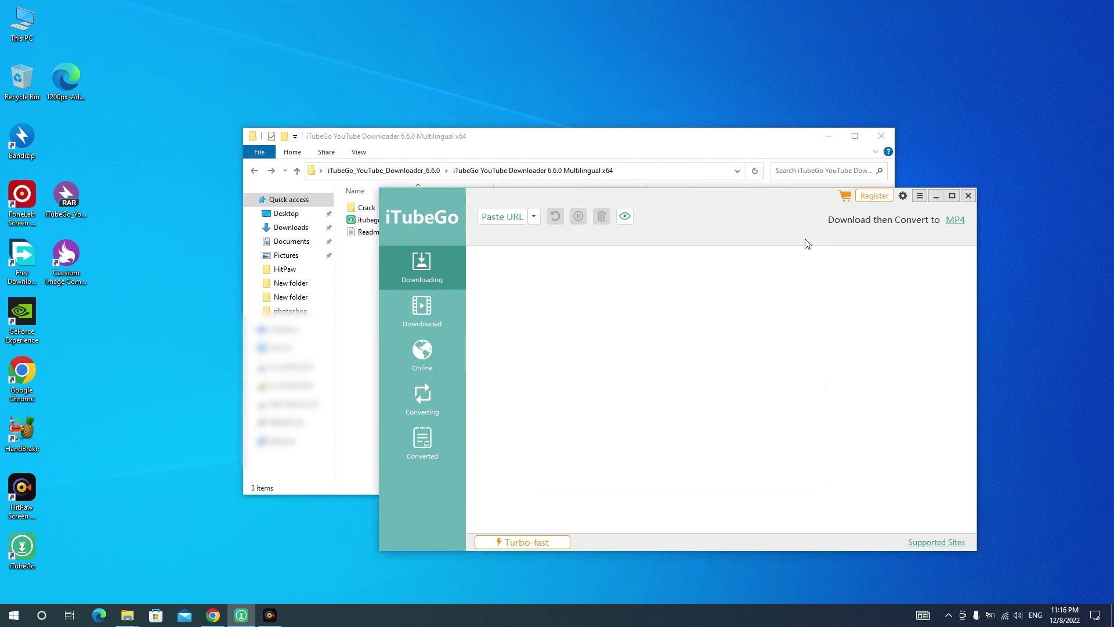
{"action": "left_click", "coordinate": [969, 196]}
{"action": "left_click", "coordinate": [949, 615]}
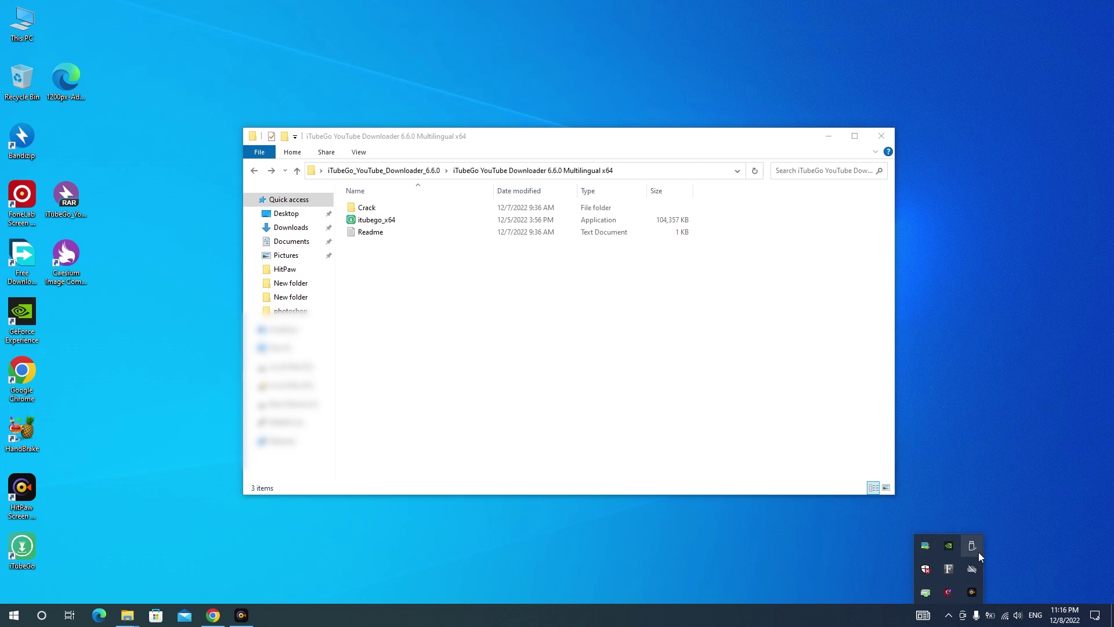
{"action": "left_click", "coordinate": [854, 570]}
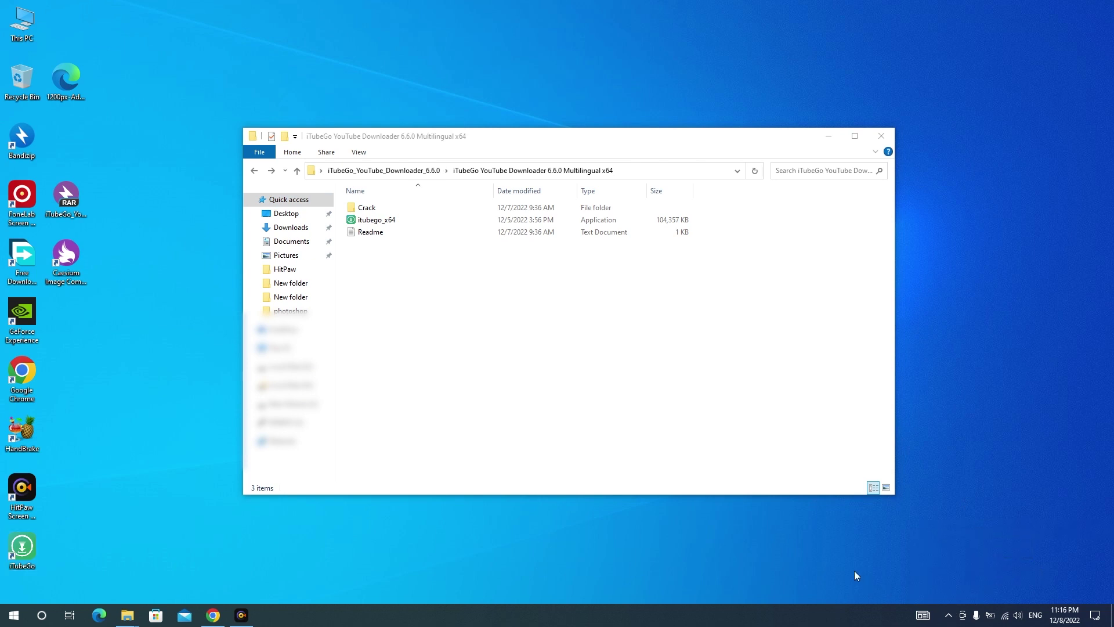
Step: Copy the iTubeGo application file from the Crack folder of the extracted package
{"action": "double_click", "coordinate": [375, 210]}
{"action": "right_click", "coordinate": [375, 212]}
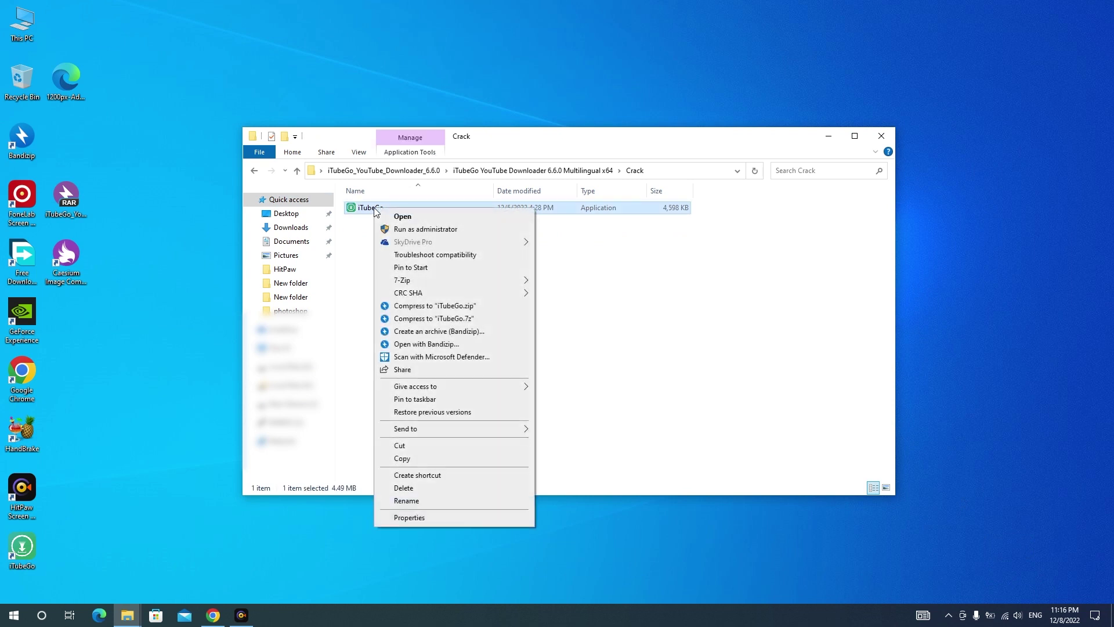
{"action": "left_click", "coordinate": [415, 460]}
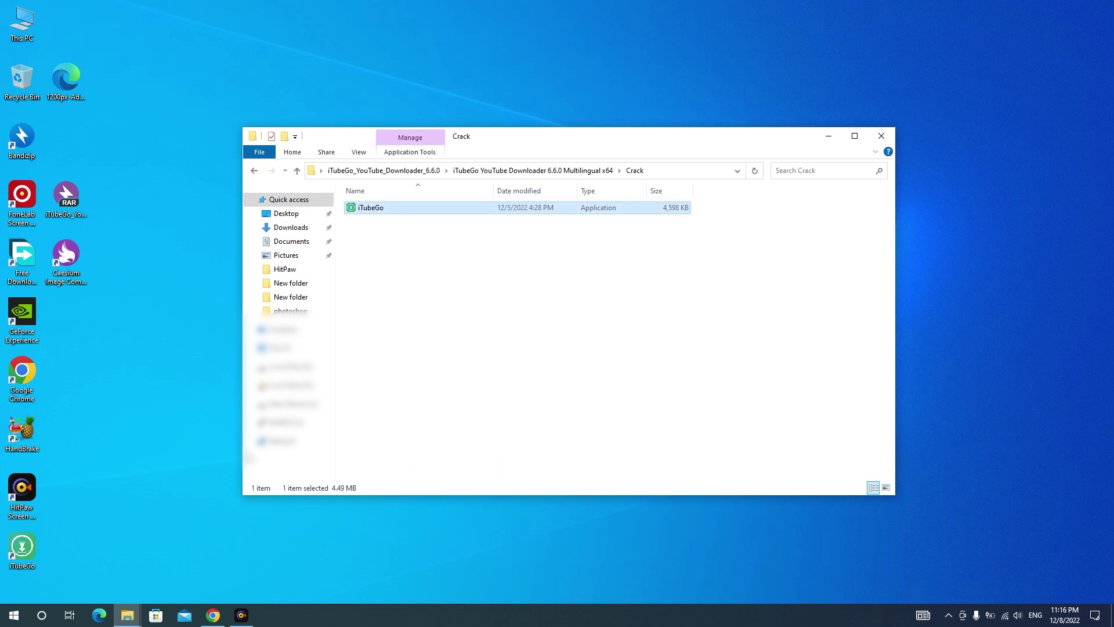
Step: Open the desktop iTubeGo shortcut's file location, bring the iTubeGo application into view and move the folder window aside
{"action": "left_click", "coordinate": [26, 547]}
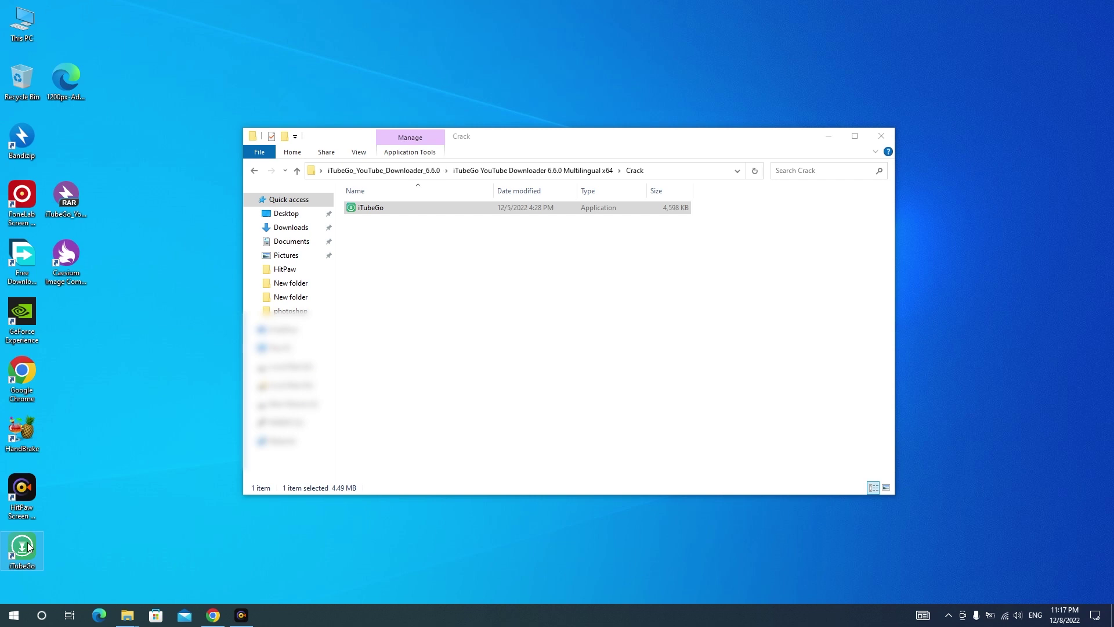
{"action": "right_click", "coordinate": [29, 546]}
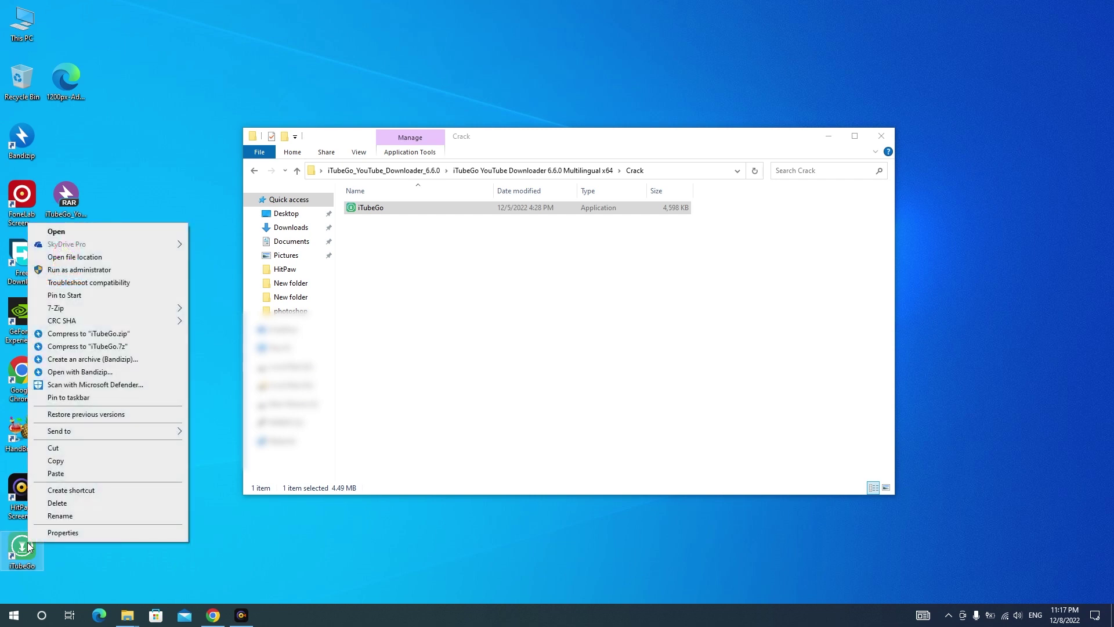
{"action": "left_click", "coordinate": [102, 257]}
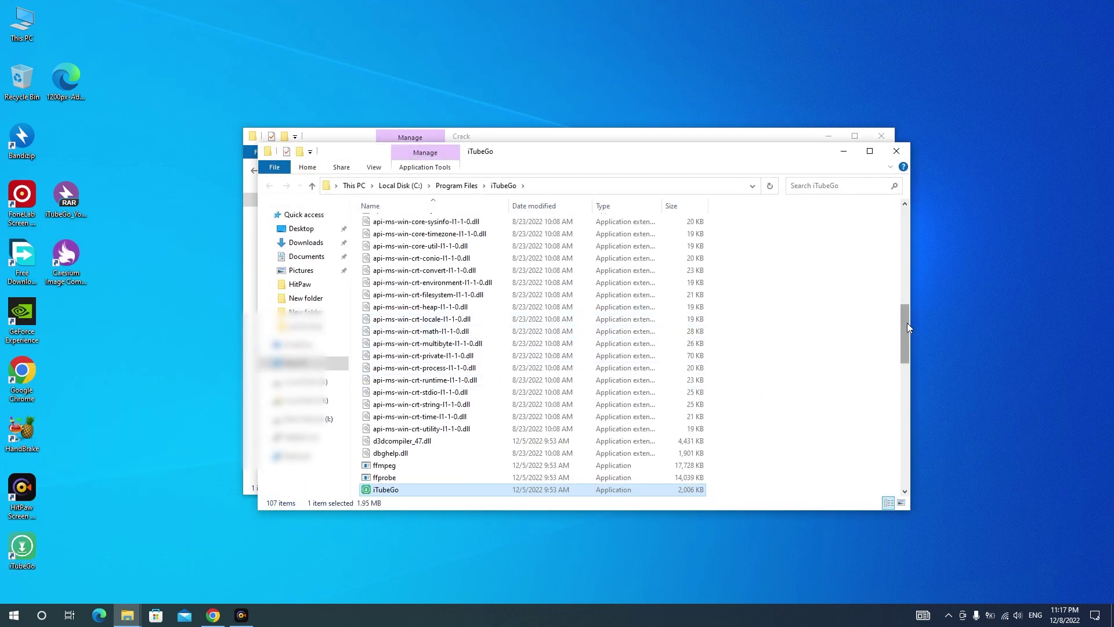
{"action": "left_click_drag", "start_coordinate": [907, 322], "coordinate": [907, 368]}
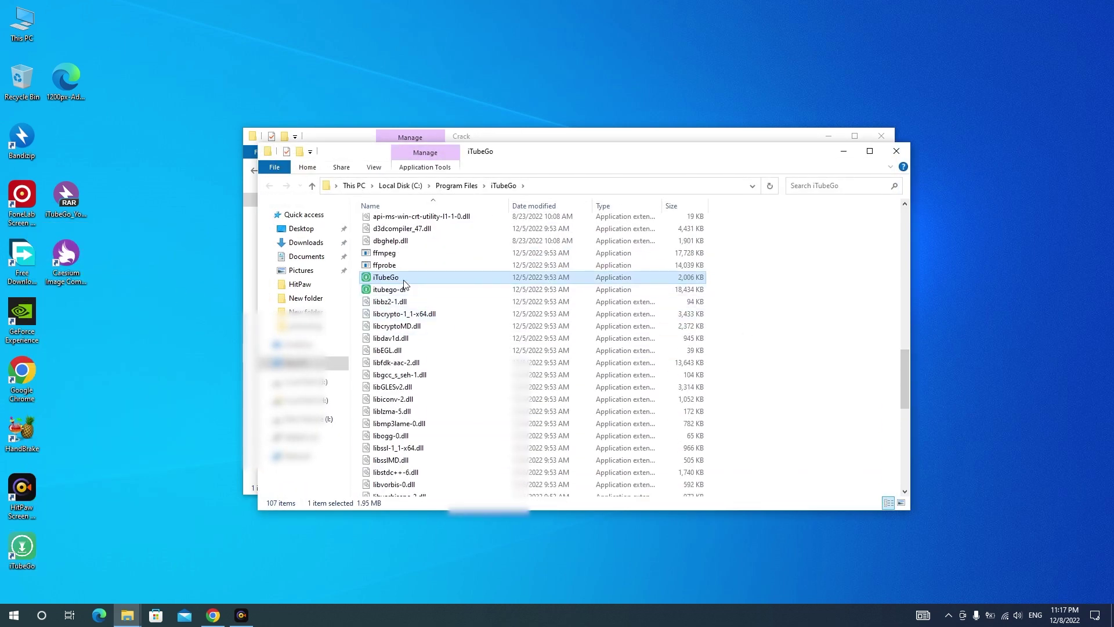
{"action": "left_click_drag", "start_coordinate": [493, 154], "coordinate": [691, 189]}
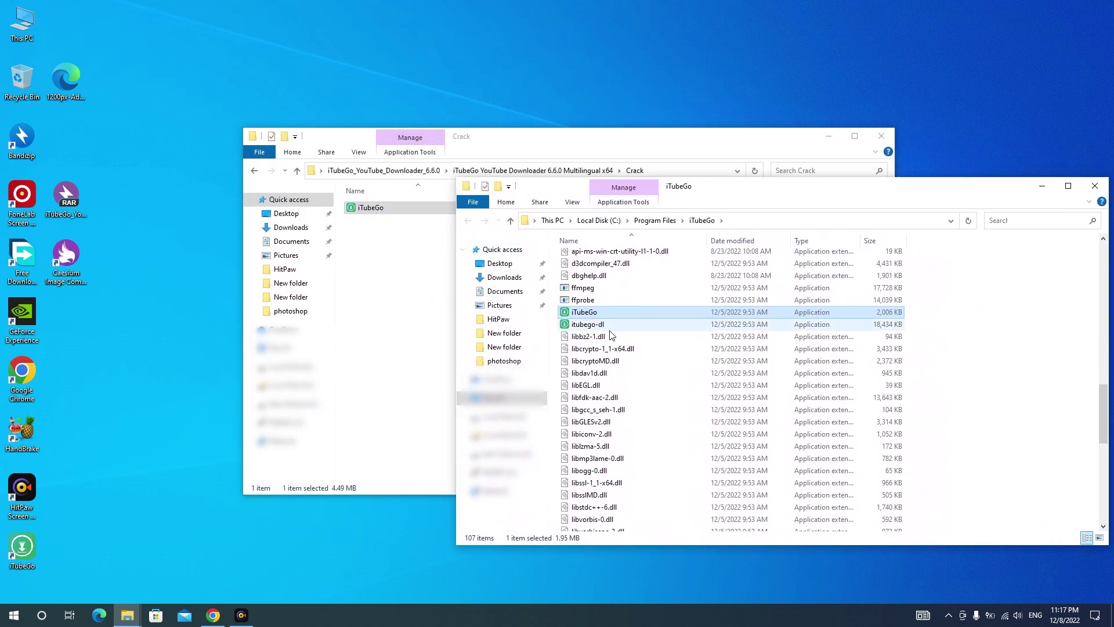
Step: Paste the copied iTubeGo application into the Program Files iTubeGo folder, replacing the existing file, and close that folder window
{"action": "left_click", "coordinate": [585, 314]}
{"action": "left_click", "coordinate": [794, 310]}
{"action": "right_click", "coordinate": [967, 289]}
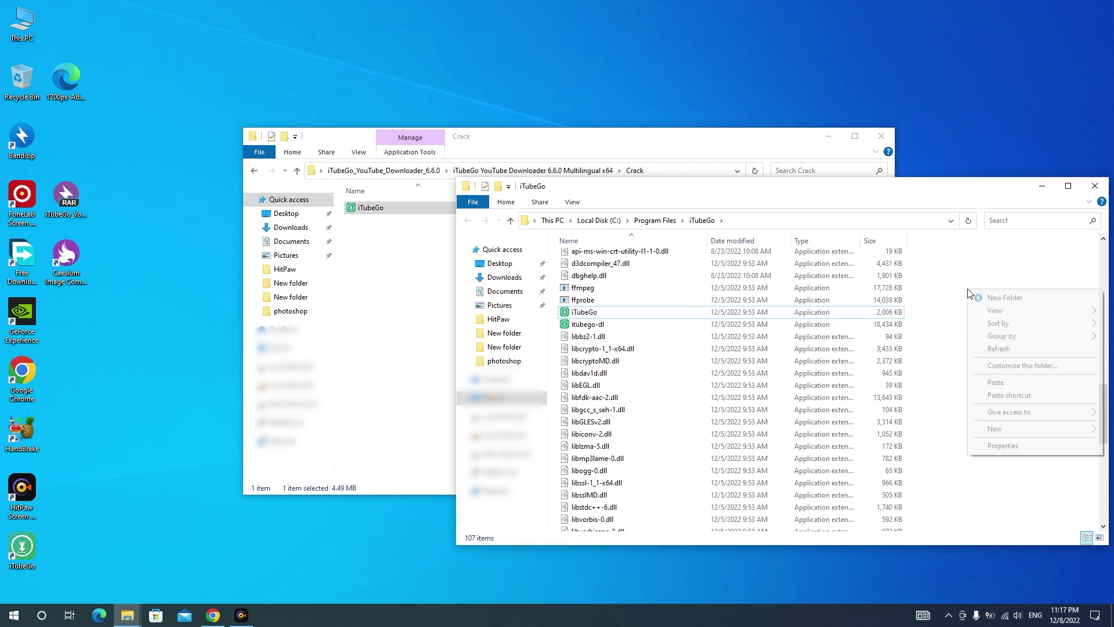
{"action": "left_click", "coordinate": [997, 382]}
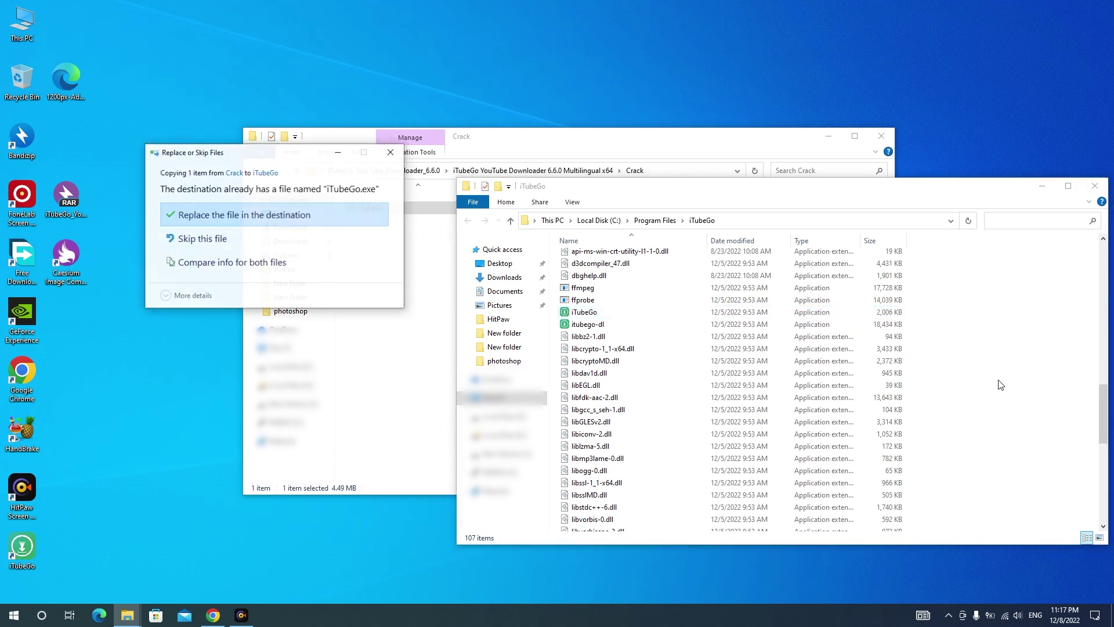
{"action": "left_click", "coordinate": [306, 220]}
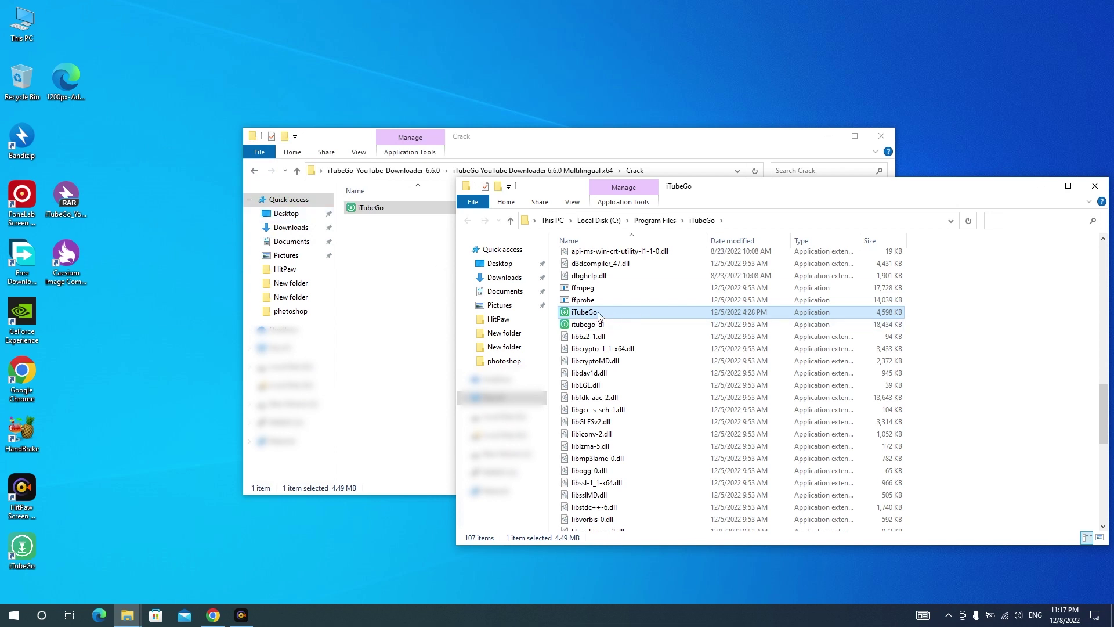
{"action": "left_click_drag", "start_coordinate": [994, 189], "coordinate": [874, 201]}
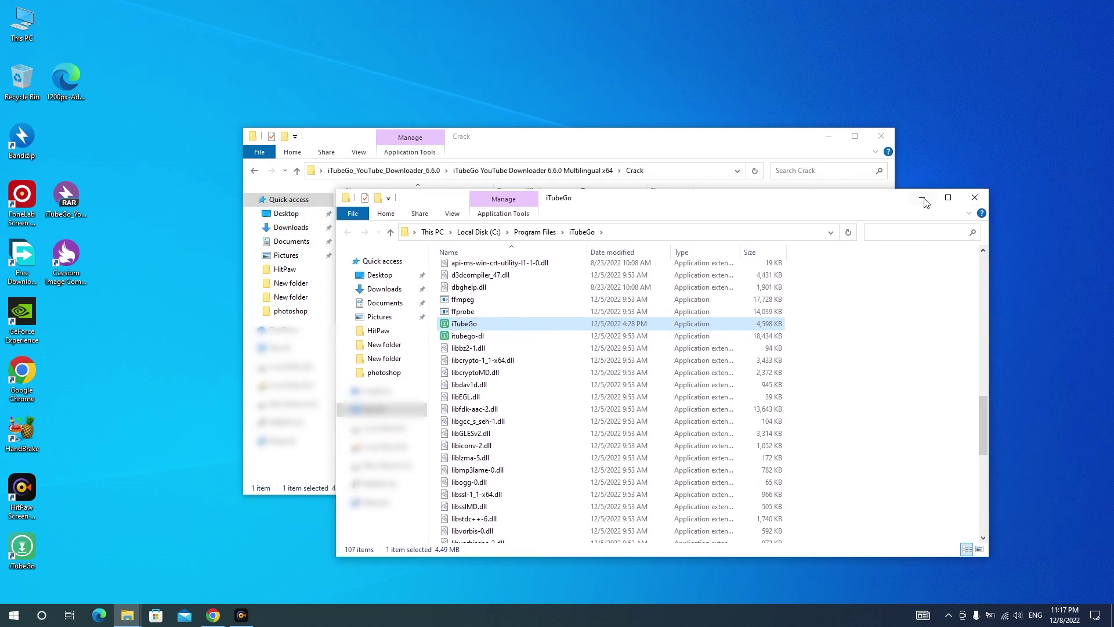
{"action": "left_click", "coordinate": [974, 200]}
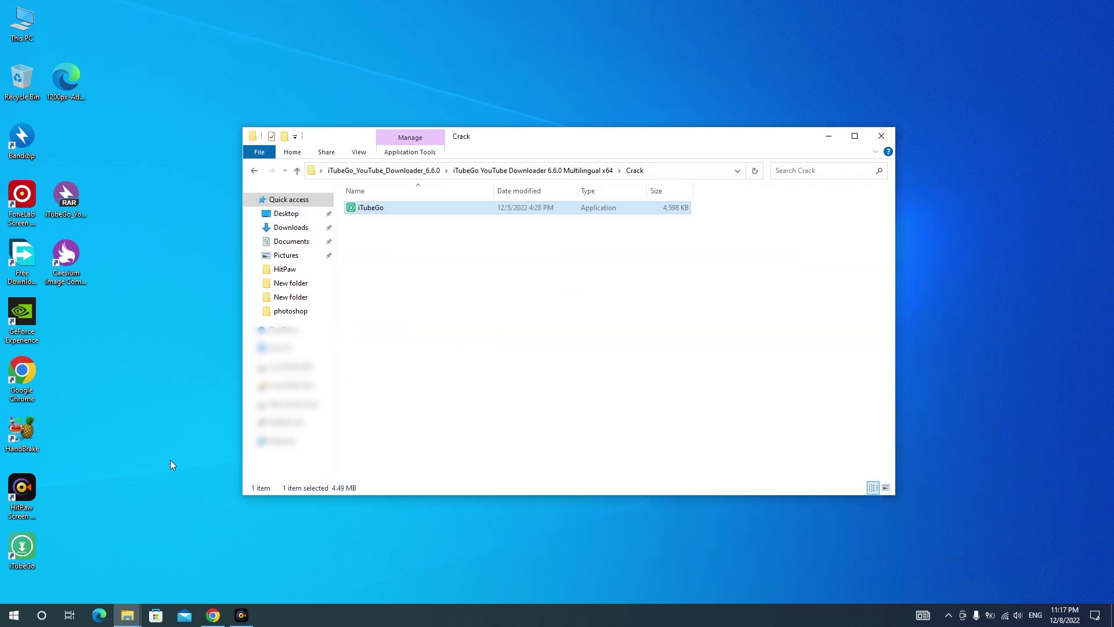
Step: Launch iTubeGo from its desktop shortcut and reposition its window on the desktop
{"action": "left_click", "coordinate": [29, 547]}
{"action": "double_click", "coordinate": [29, 546]}
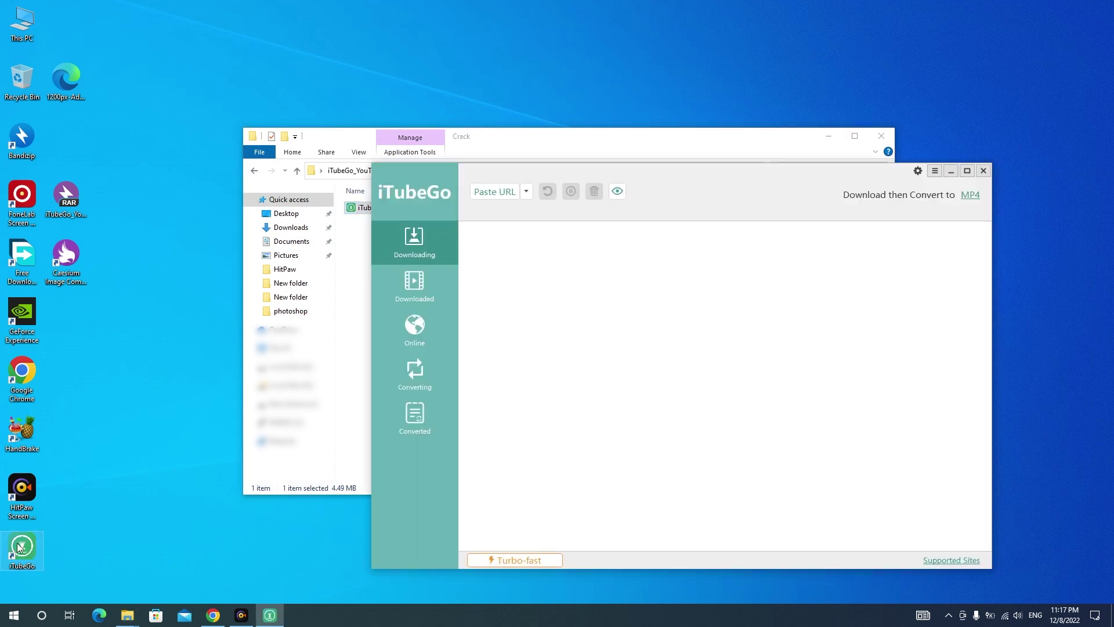
{"action": "left_click_drag", "start_coordinate": [742, 179], "coordinate": [672, 147]}
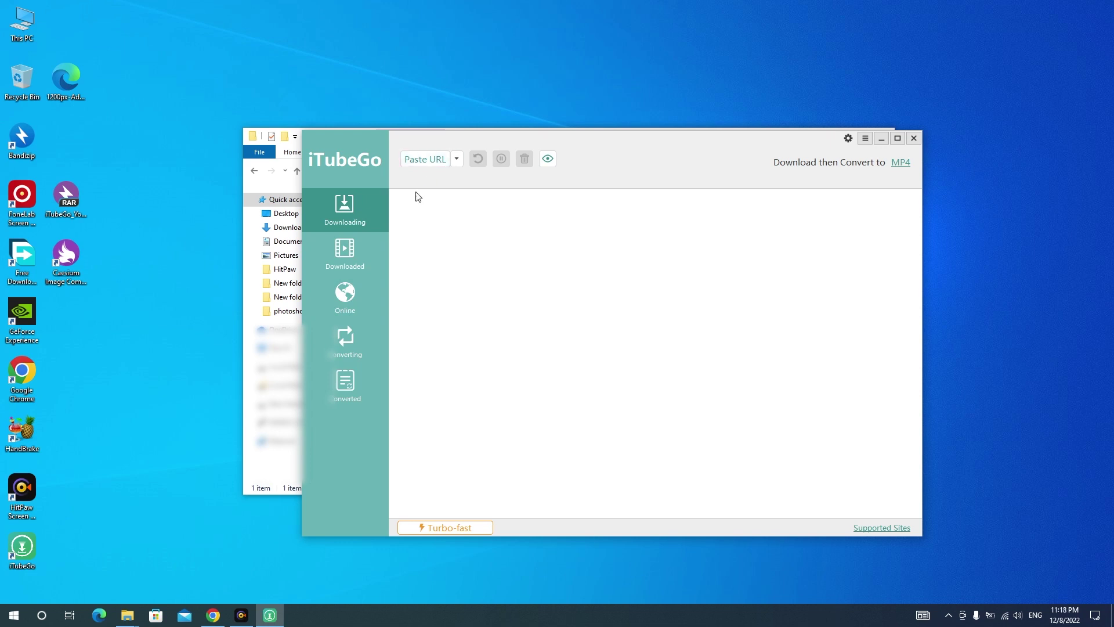
Step: Switch to Chrome, open the "How to remove watermark" video from the UighurIT channel's videos, pause it and copy its URL
{"action": "left_click", "coordinate": [213, 616]}
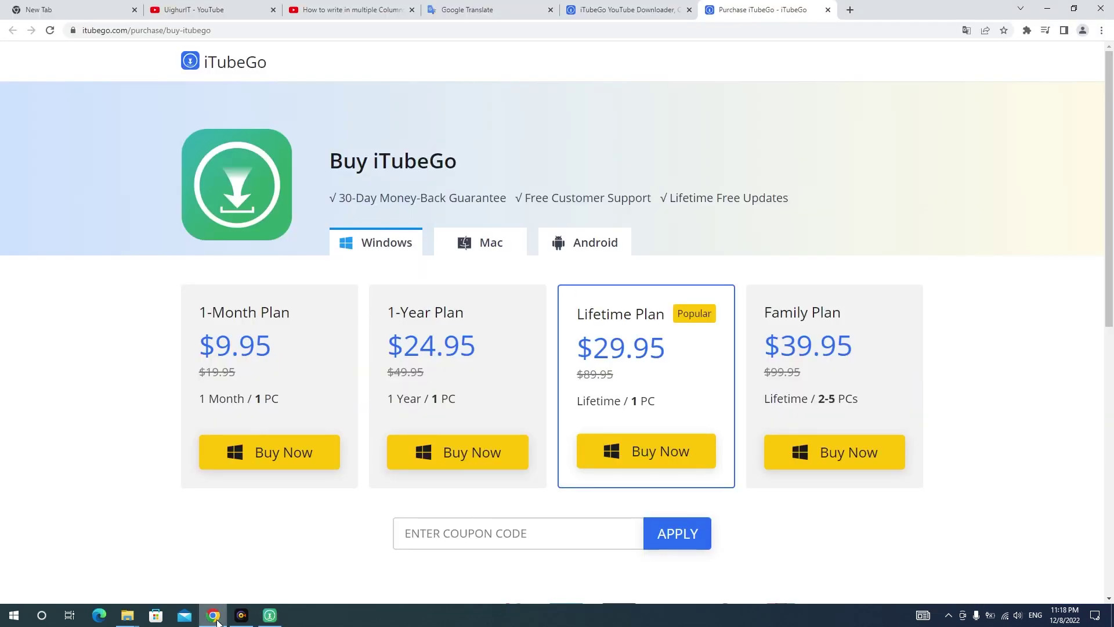
{"action": "left_click", "coordinate": [215, 7]}
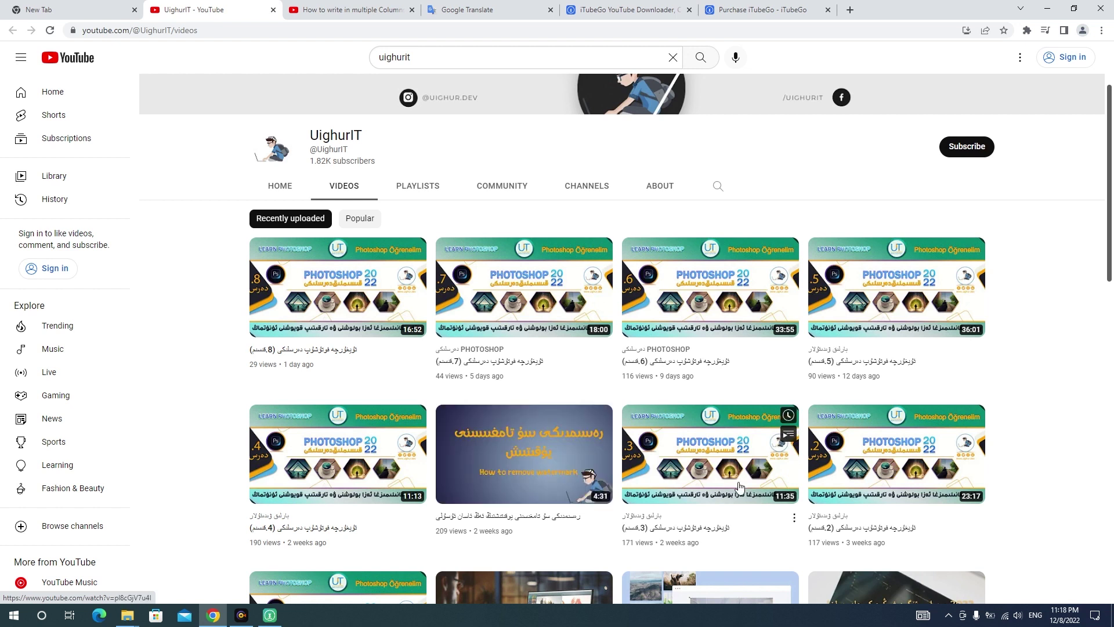
{"action": "right_click", "coordinate": [539, 455]}
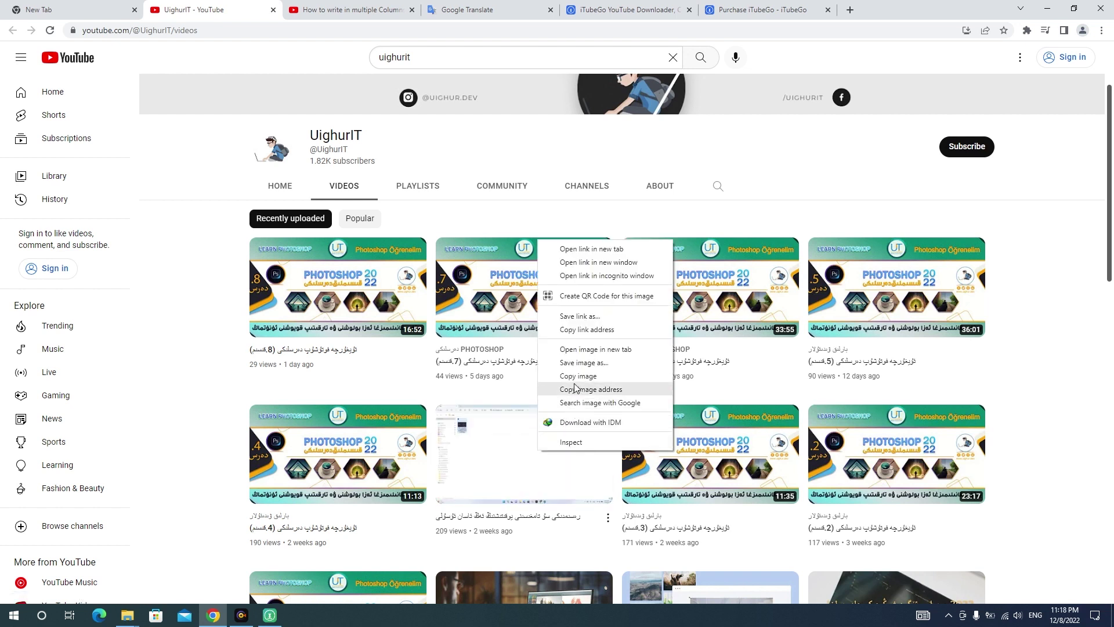
{"action": "left_click", "coordinate": [594, 331]}
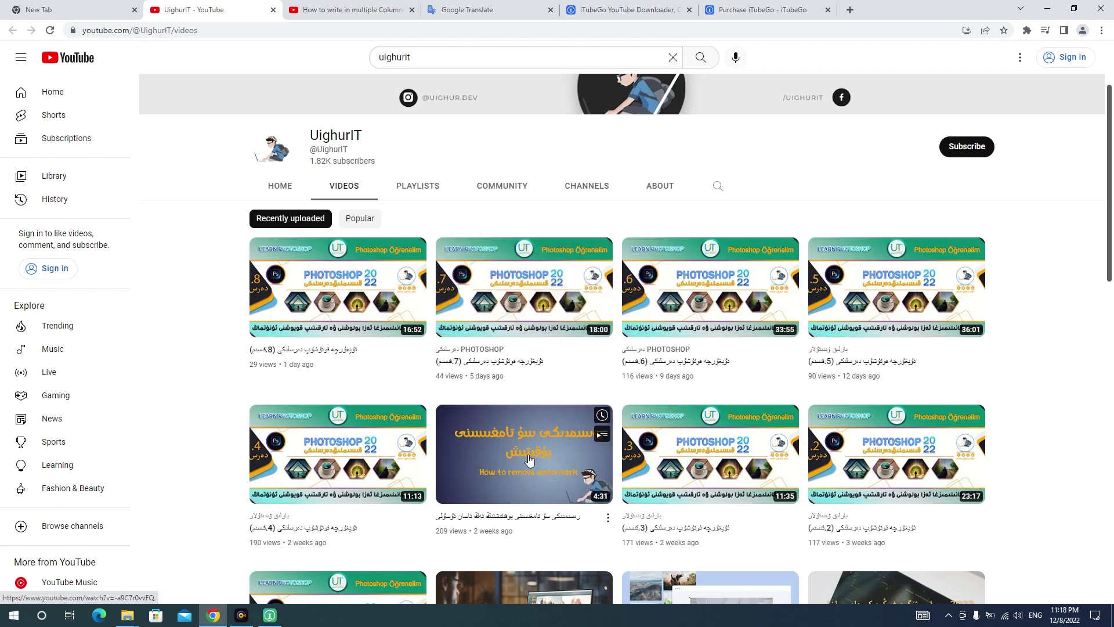
{"action": "left_click", "coordinate": [536, 436]}
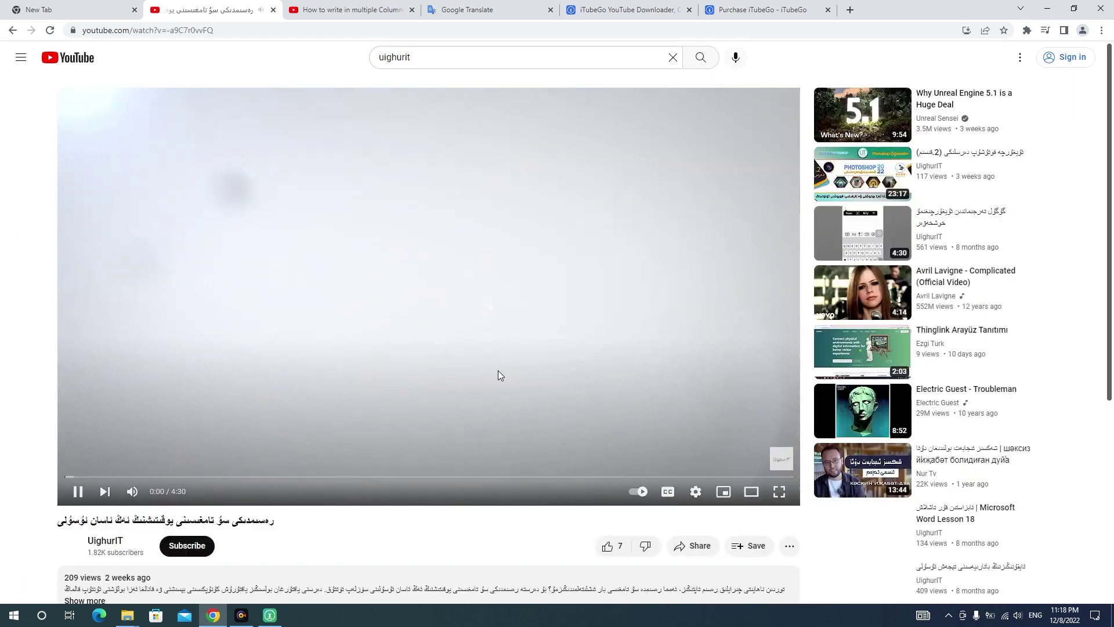
{"action": "left_click", "coordinate": [423, 291]}
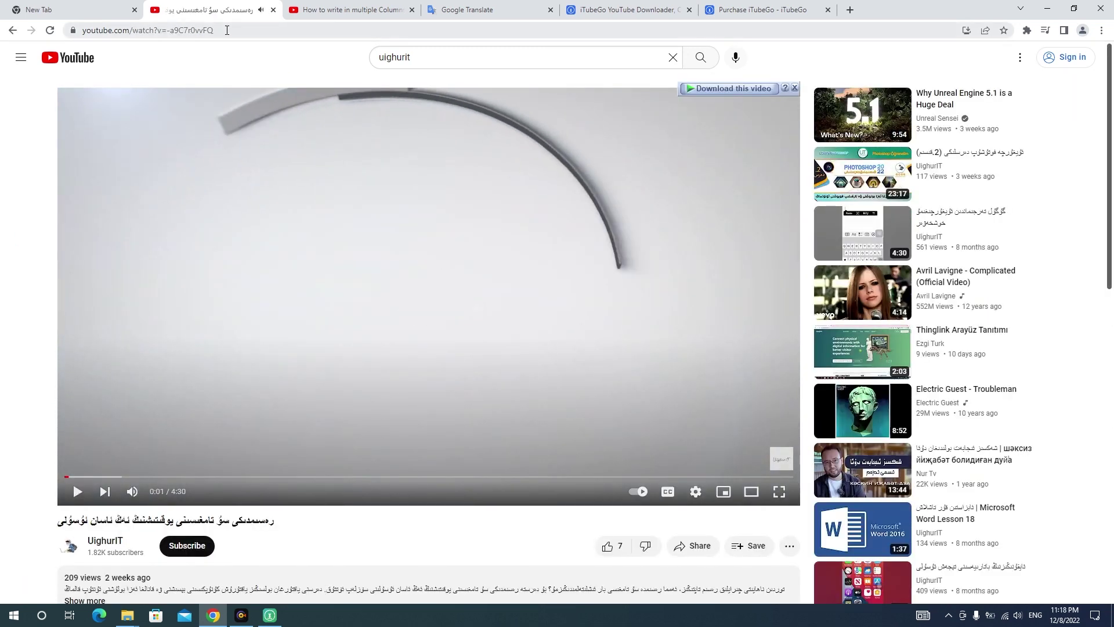
{"action": "left_click", "coordinate": [227, 30]}
{"action": "right_click", "coordinate": [227, 30]}
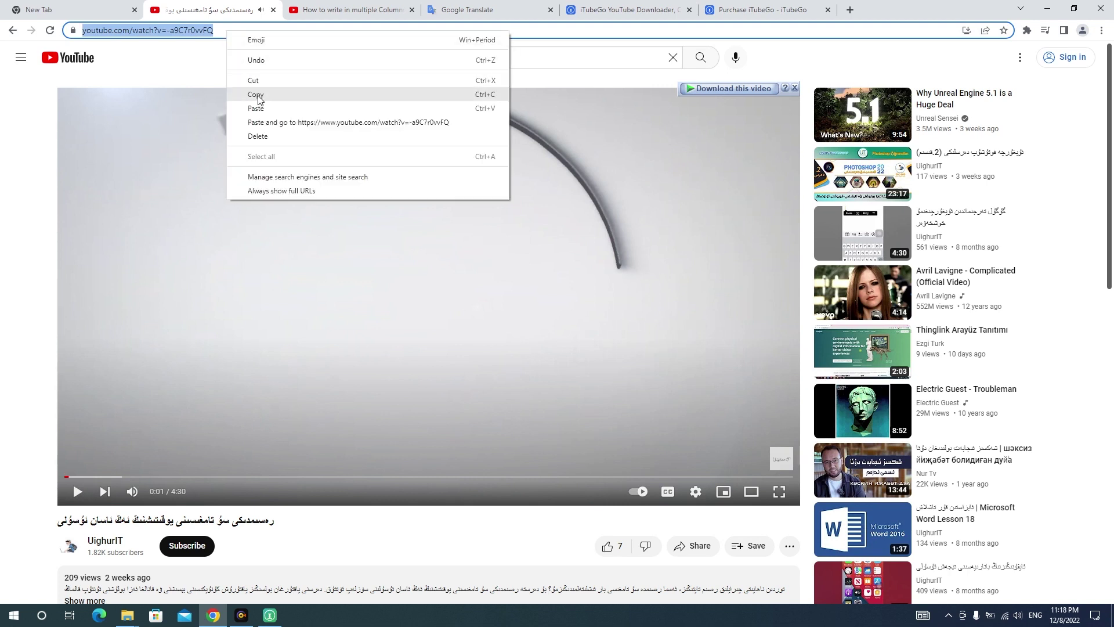
{"action": "left_click", "coordinate": [256, 94]}
Step: Switch to iTubeGo, download the video from the copied URL, and look through the MP3, multiple-URL and playlist download options
{"action": "left_click", "coordinate": [270, 617]}
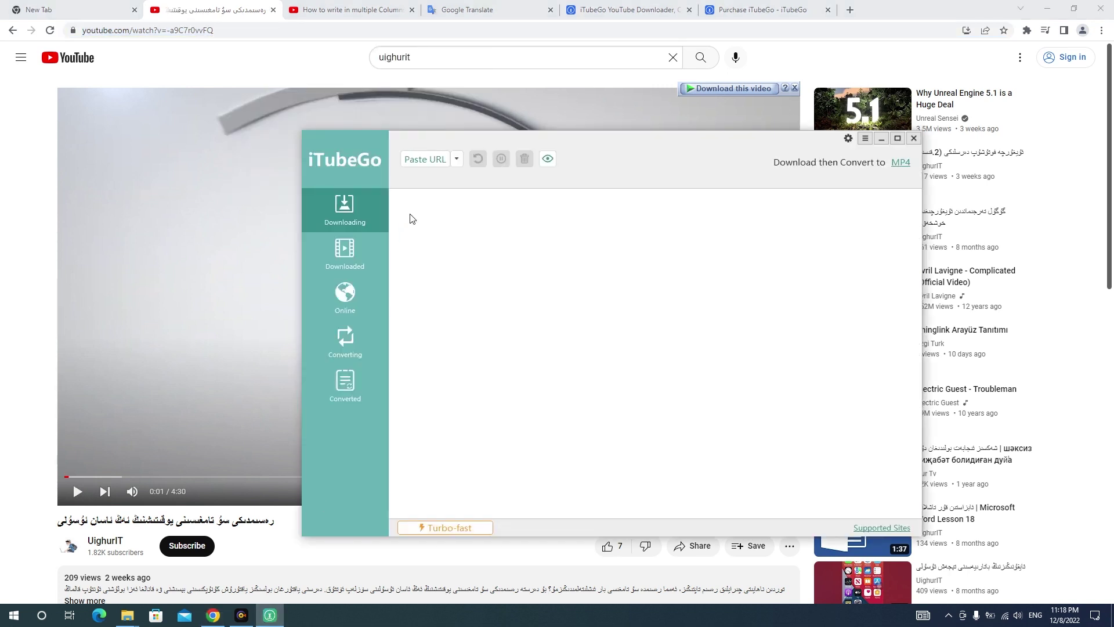
{"action": "left_click", "coordinate": [419, 160]}
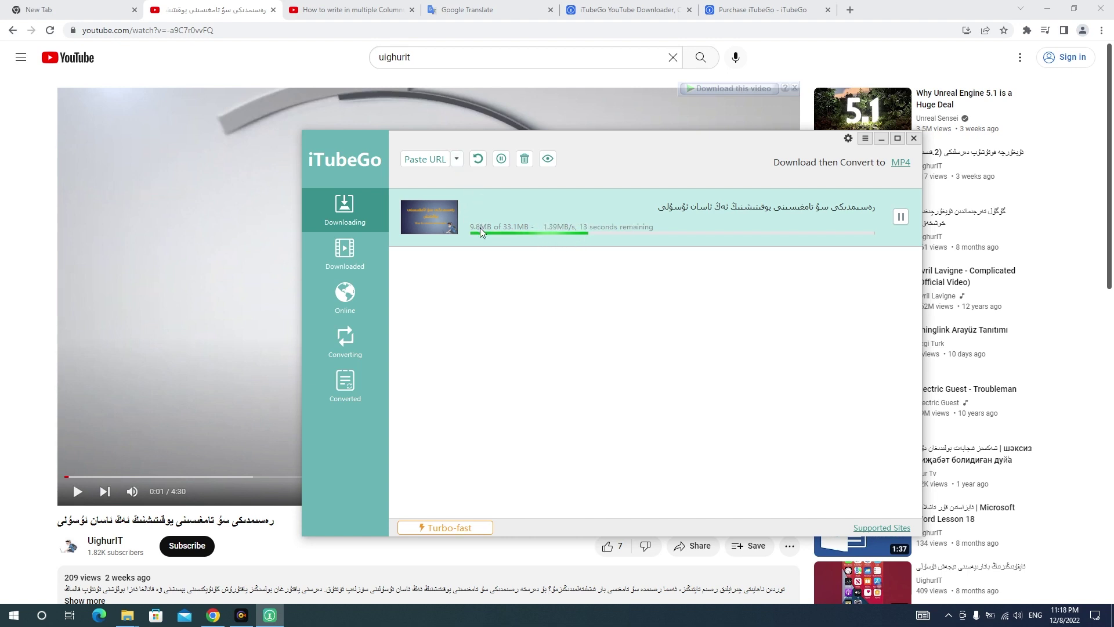
{"action": "left_click", "coordinate": [458, 160]}
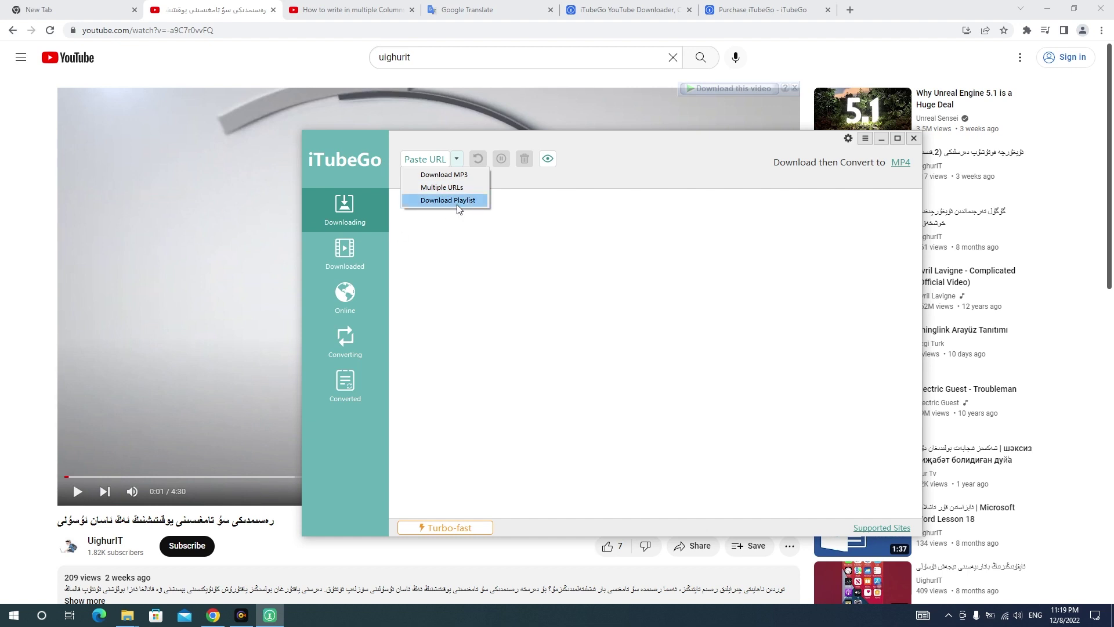
{"action": "left_click", "coordinate": [453, 176]}
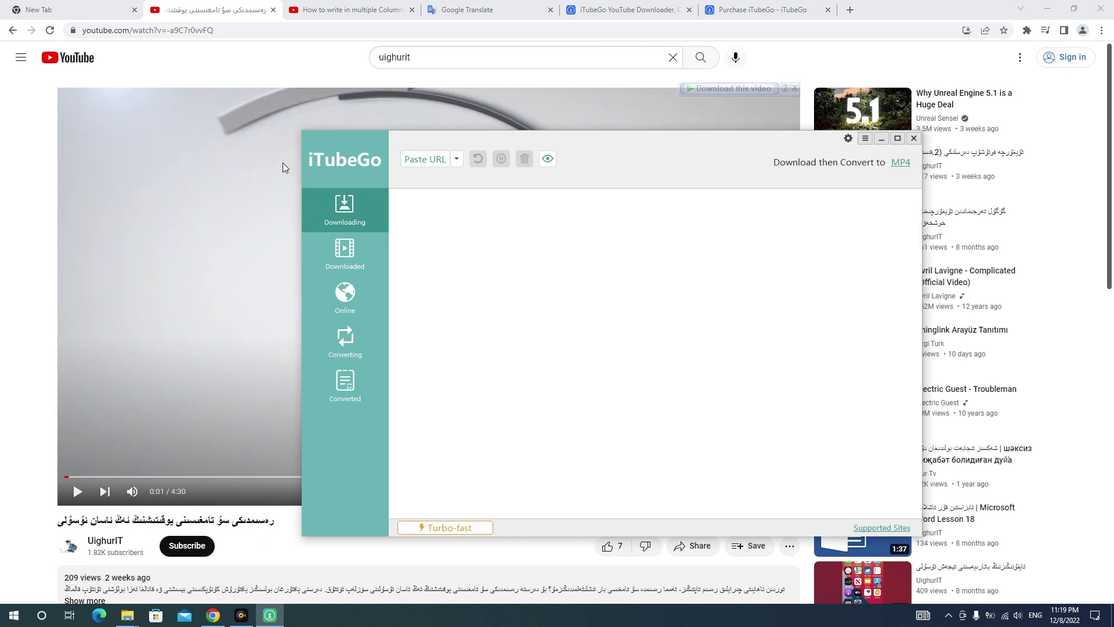
Step: Switch to Chrome, open the UighurIT channel's playlists and copy the Photoshop playlist's link address
{"action": "left_click", "coordinate": [188, 25]}
{"action": "left_click", "coordinate": [12, 30]}
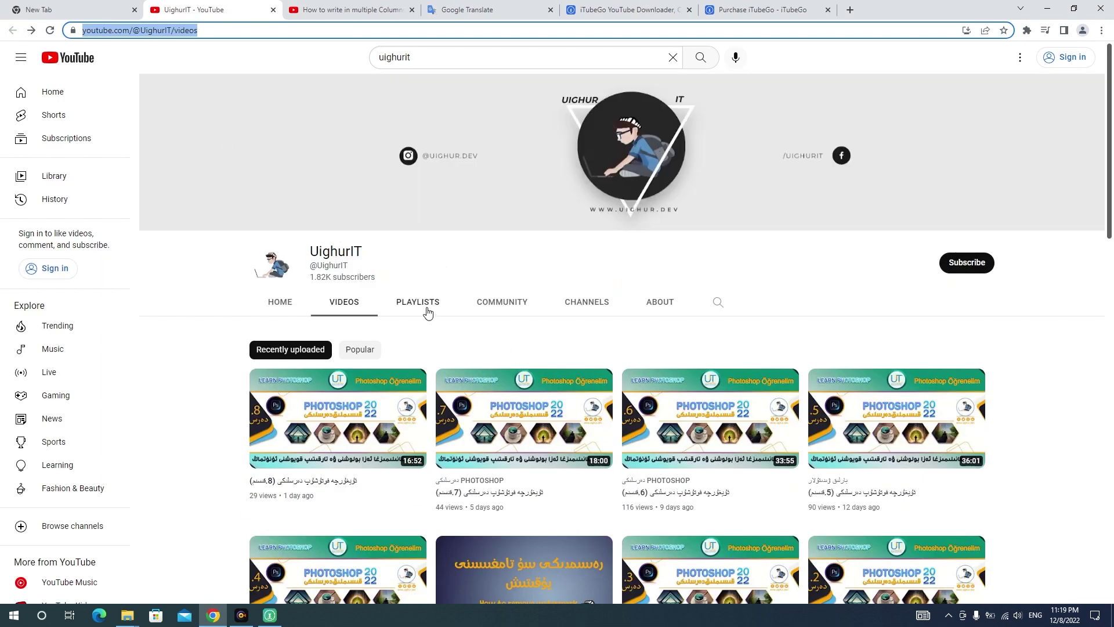
{"action": "left_click", "coordinate": [429, 309]}
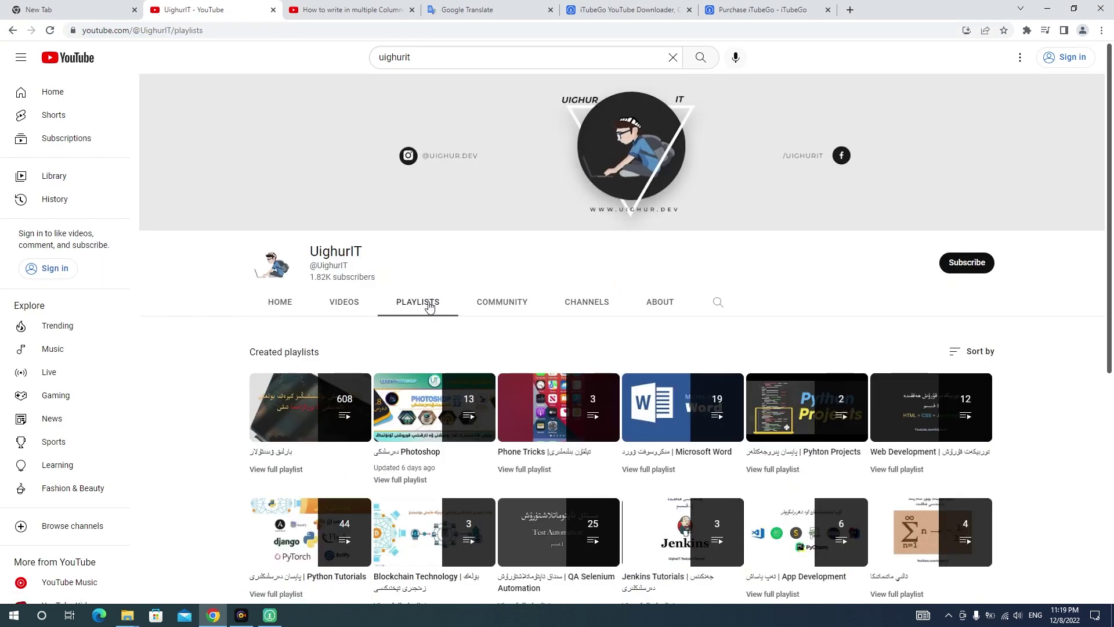
{"action": "mouse_move", "coordinate": [459, 419]}
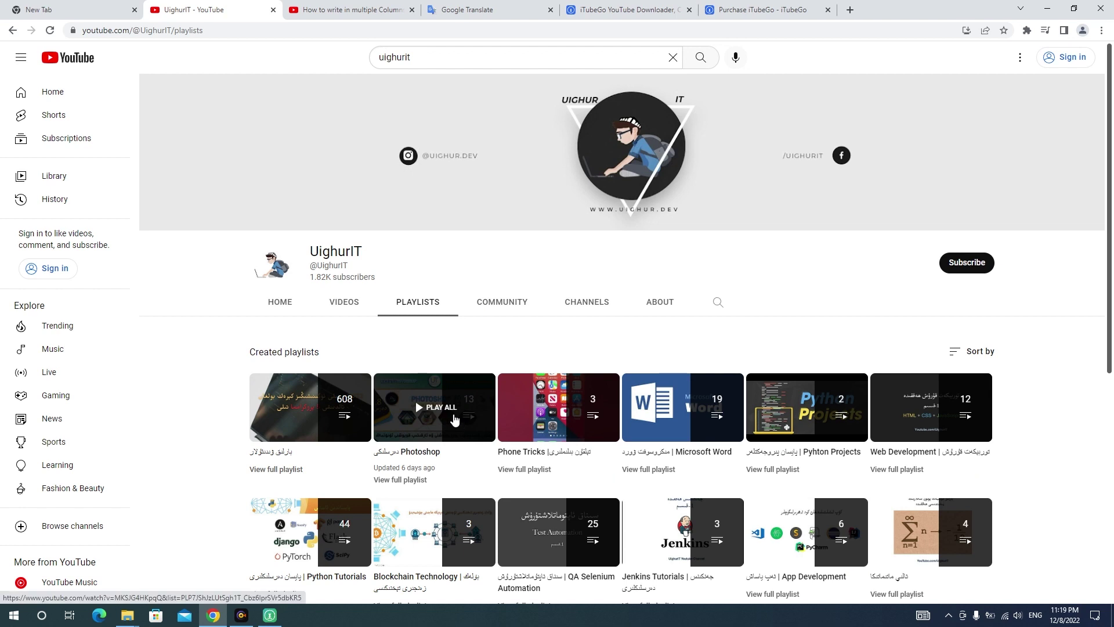
{"action": "right_click", "coordinate": [450, 410]}
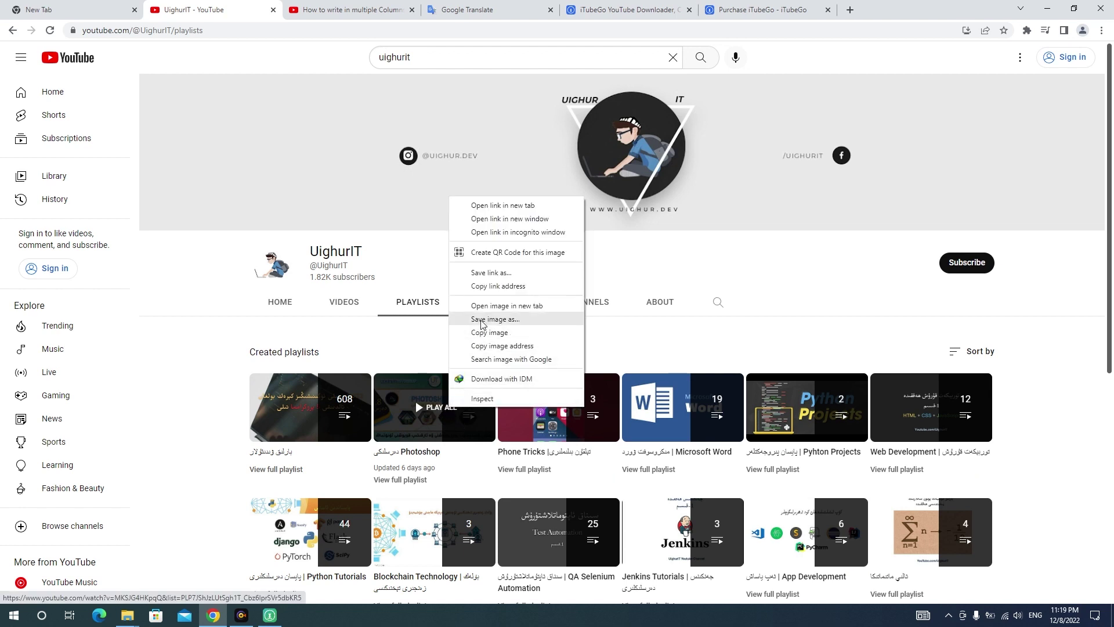
{"action": "left_click", "coordinate": [508, 287]}
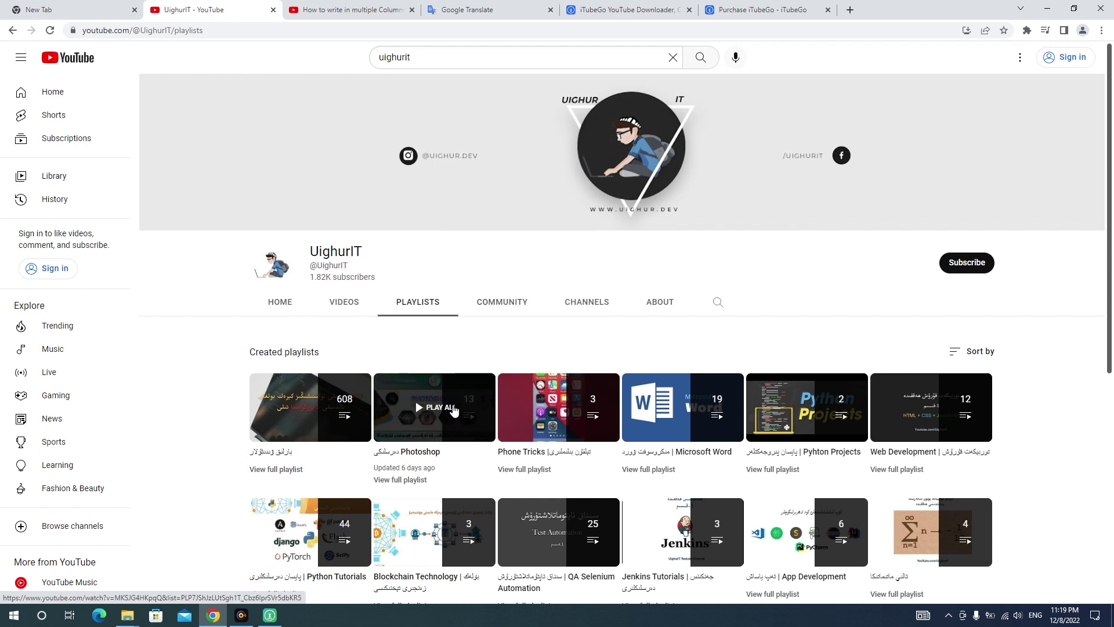
Step: Open the Photoshop playlist, pause its first video and copy the page URL
{"action": "left_click", "coordinate": [453, 409]}
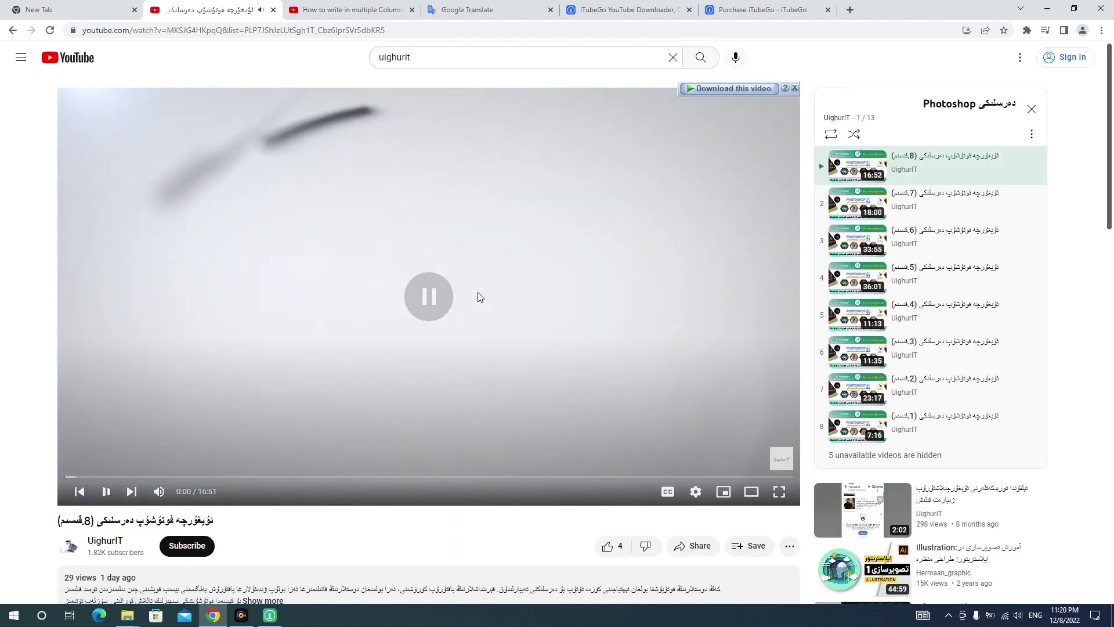
{"action": "left_click", "coordinate": [478, 297]}
{"action": "left_click", "coordinate": [407, 30]}
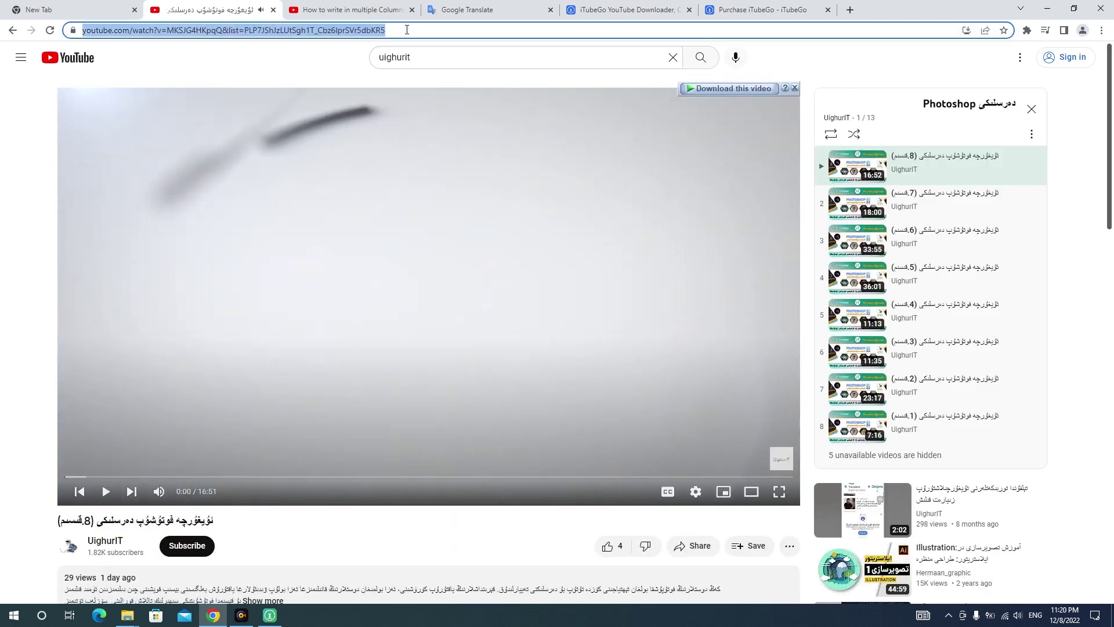
{"action": "right_click", "coordinate": [409, 30]}
{"action": "left_click", "coordinate": [449, 88]}
Step: Switch to iTubeGo, load the copied URL as a playlist download and look through its video list
{"action": "left_click", "coordinate": [270, 616]}
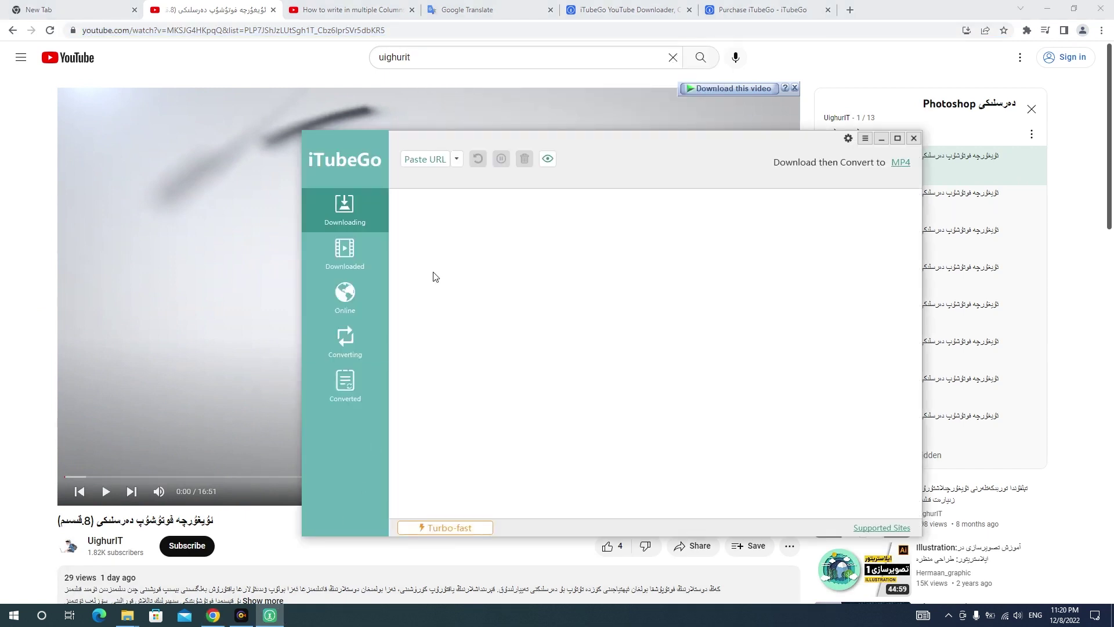
{"action": "left_click", "coordinate": [456, 159]}
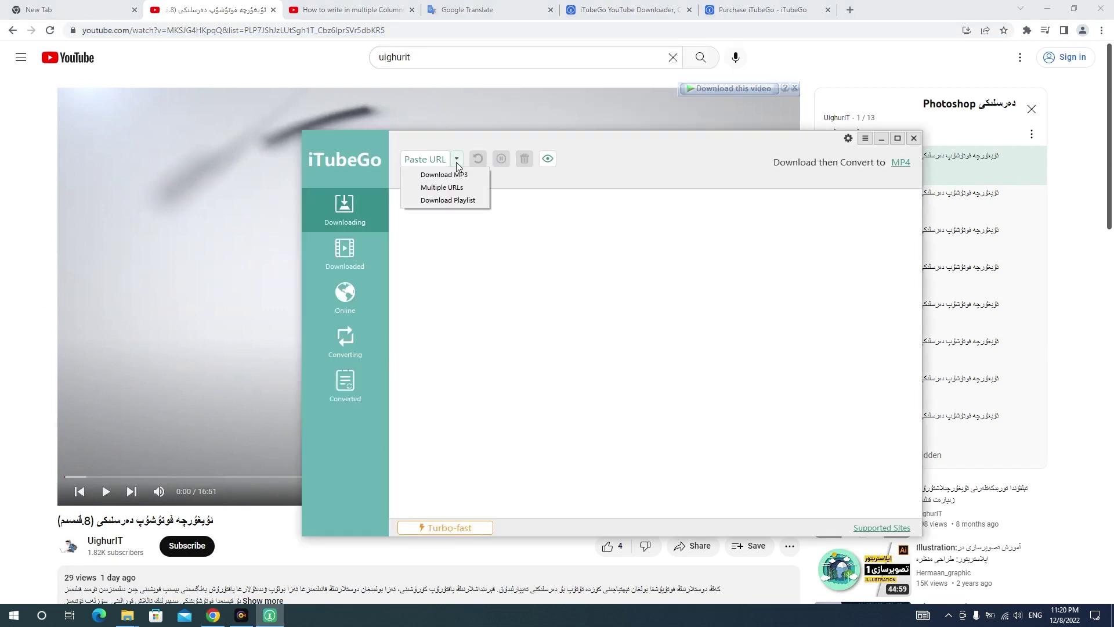
{"action": "left_click", "coordinate": [453, 201]}
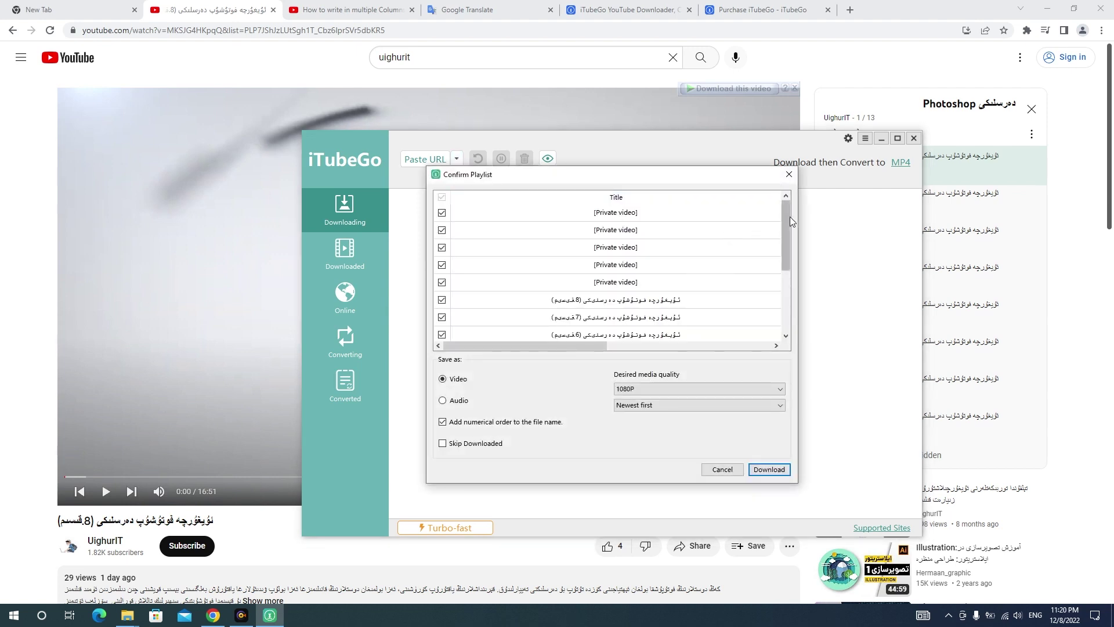
{"action": "left_click_drag", "start_coordinate": [788, 219], "coordinate": [796, 303]}
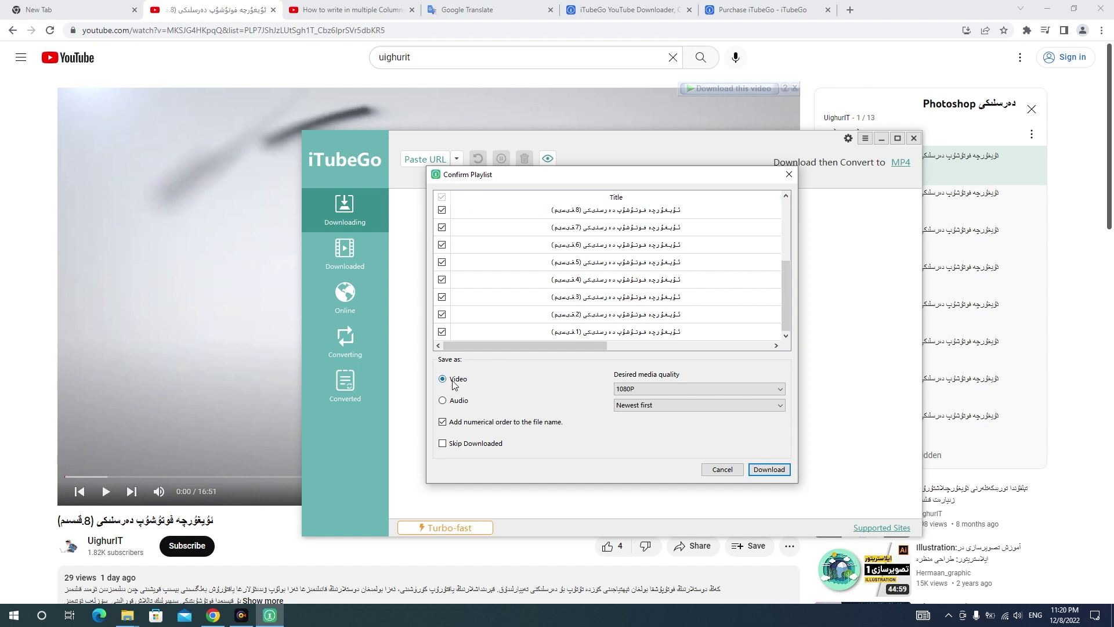
Step: Try the Audio save option for the playlist and view its media quality choices, keeping Best
{"action": "left_click", "coordinate": [443, 400]}
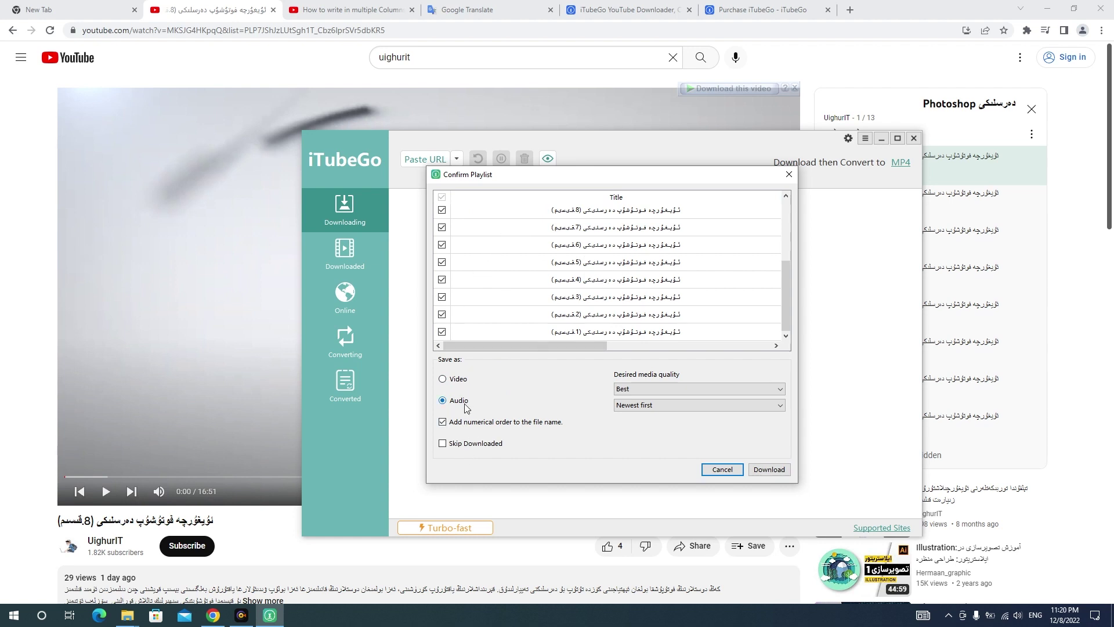
{"action": "left_click", "coordinate": [636, 390]}
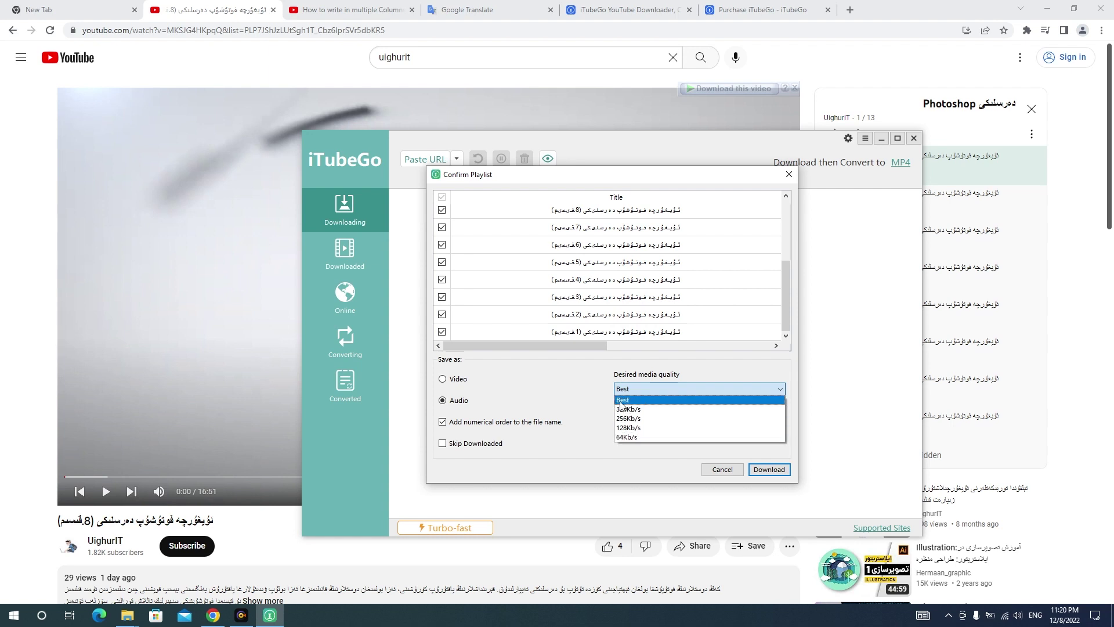
{"action": "left_click", "coordinate": [561, 398]}
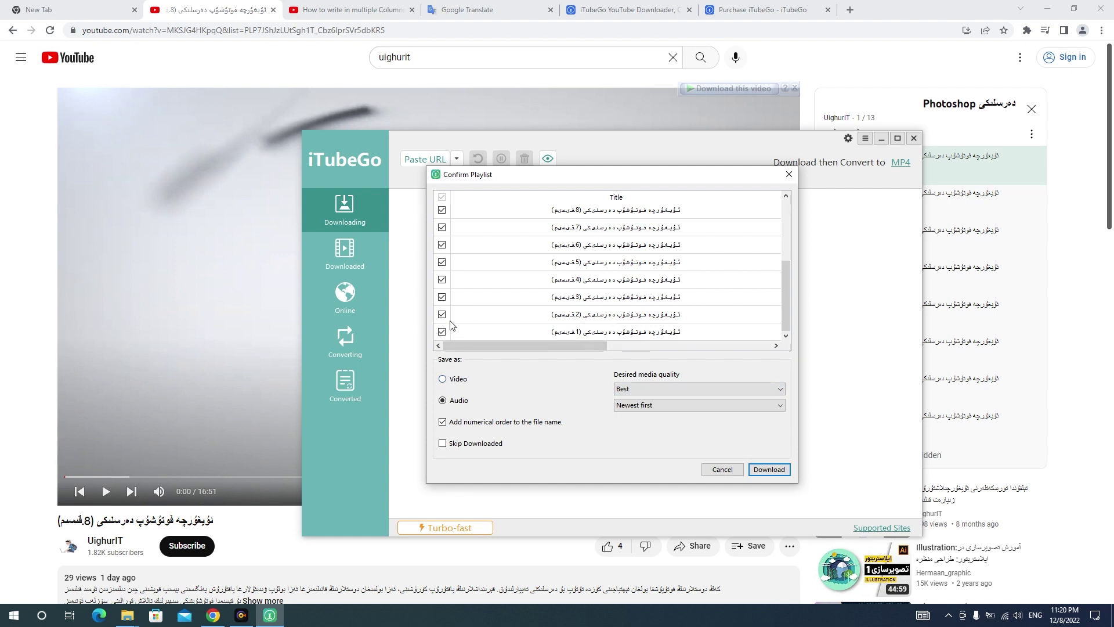
Step: Set the playlist to save as Video with 1080P quality and start the download
{"action": "left_click", "coordinate": [443, 380]}
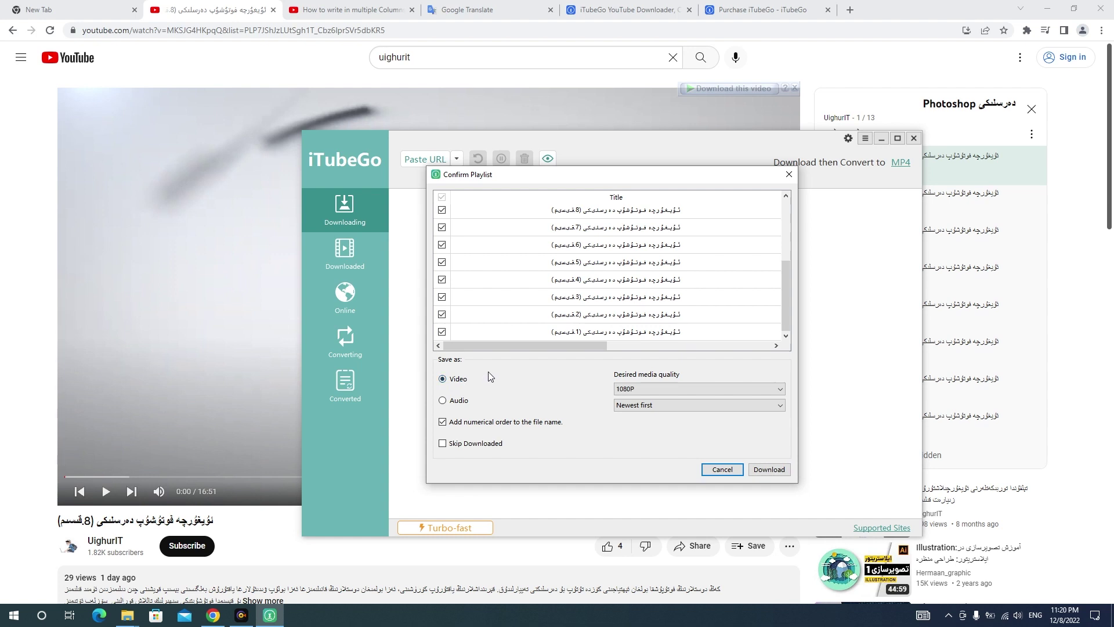
{"action": "left_click", "coordinate": [644, 392]}
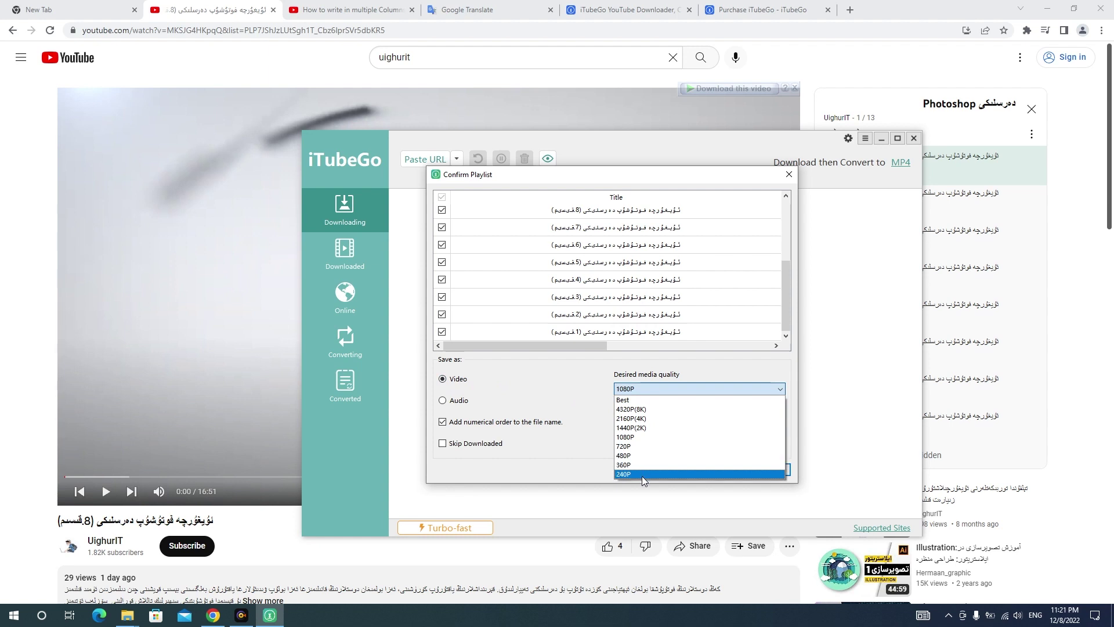
{"action": "left_click", "coordinate": [632, 438]}
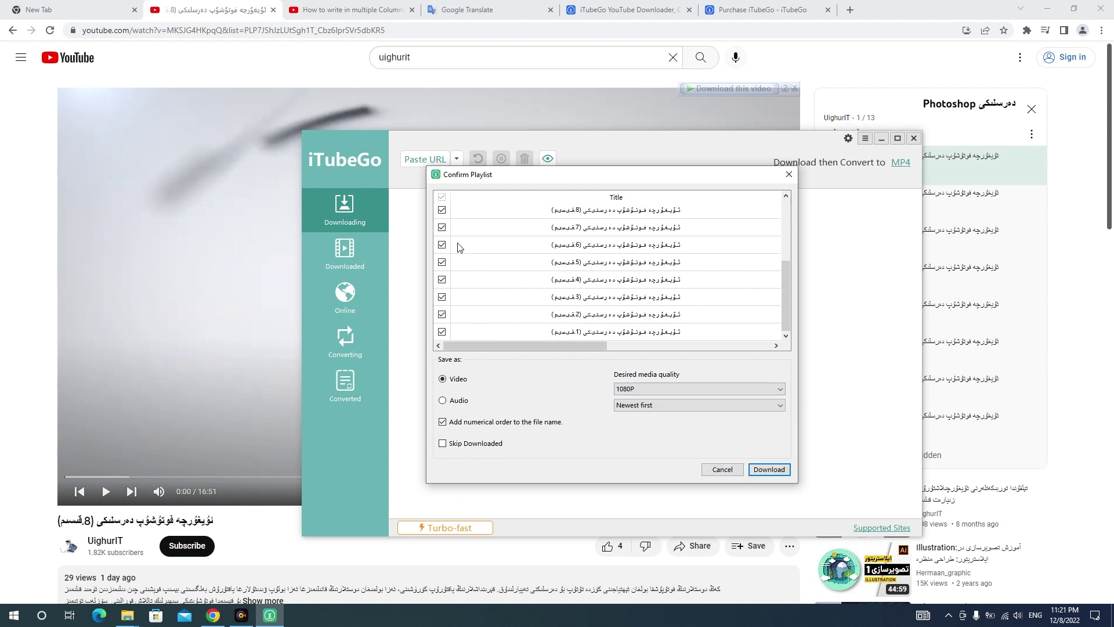
{"action": "left_click", "coordinate": [770, 469]}
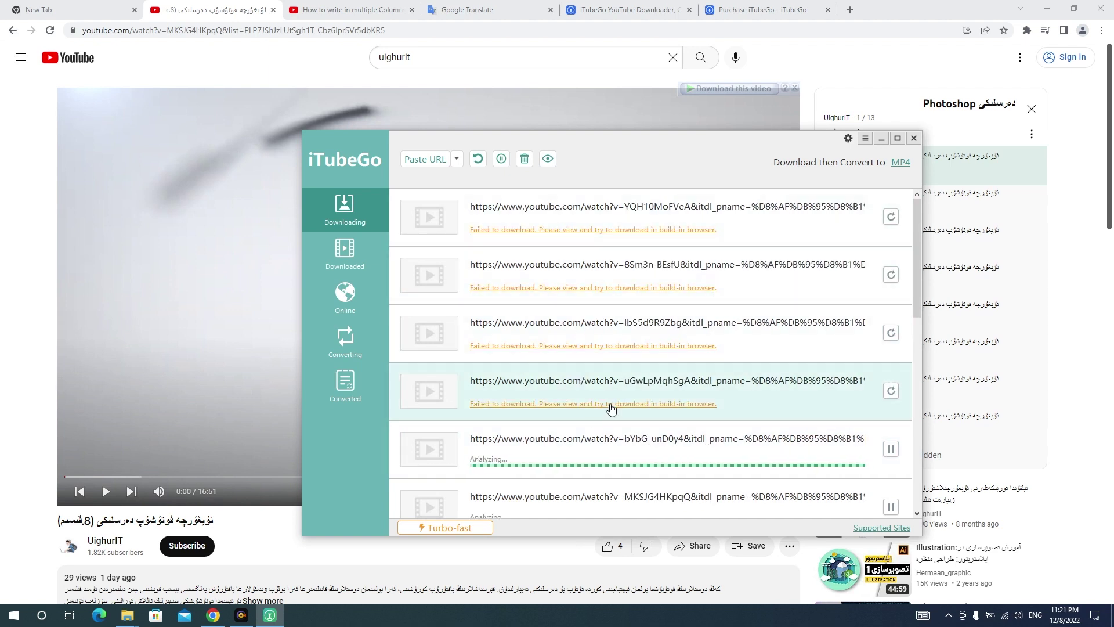
Step: Pause the downloads of Photoshop lessons 8 and 7 in the downloading queue
{"action": "scroll", "coordinate": [601, 419], "scroll_direction": "down", "scroll_amount": 2}
{"action": "scroll", "coordinate": [601, 406], "scroll_direction": "up", "scroll_amount": 1}
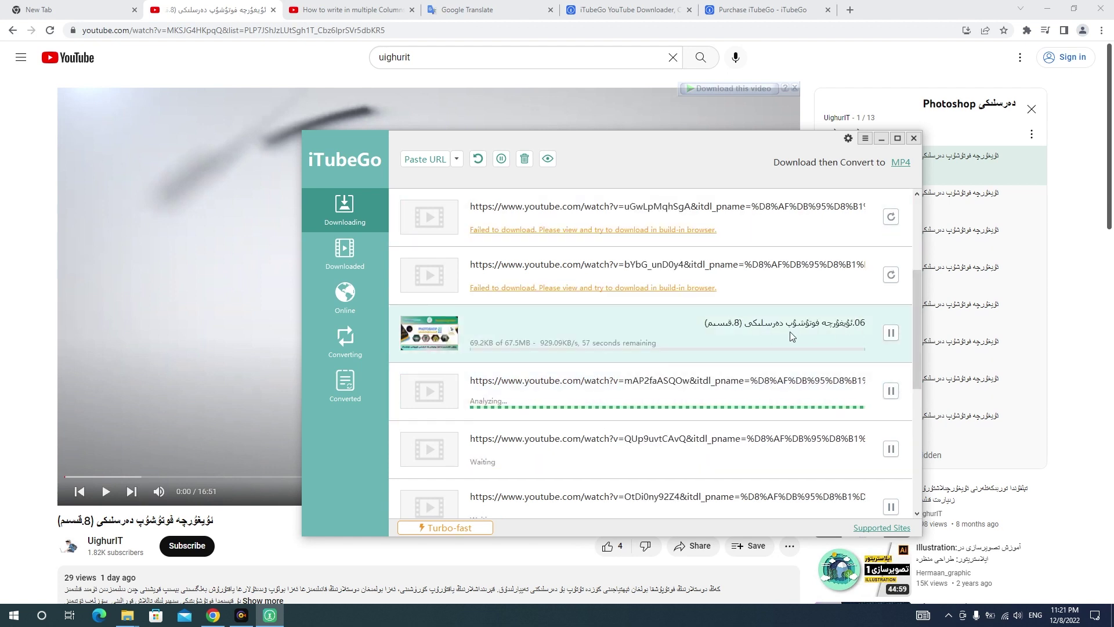
{"action": "left_click", "coordinate": [890, 332]}
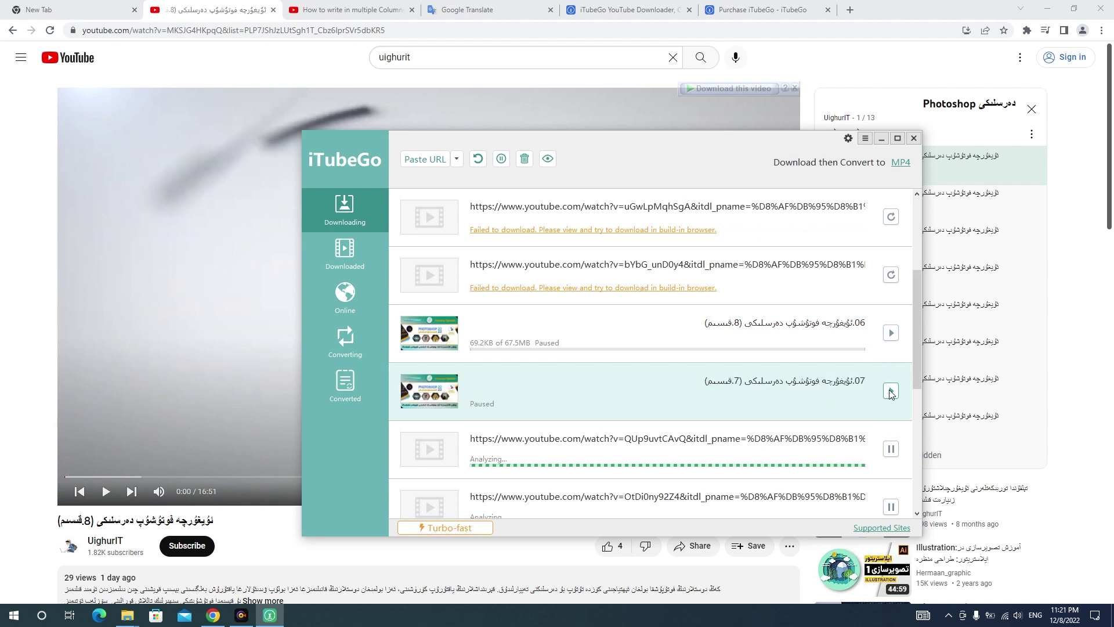
Step: Load the playlist for download again, look through its videos, and close the playlist confirmation without downloading
{"action": "left_click", "coordinate": [457, 158]}
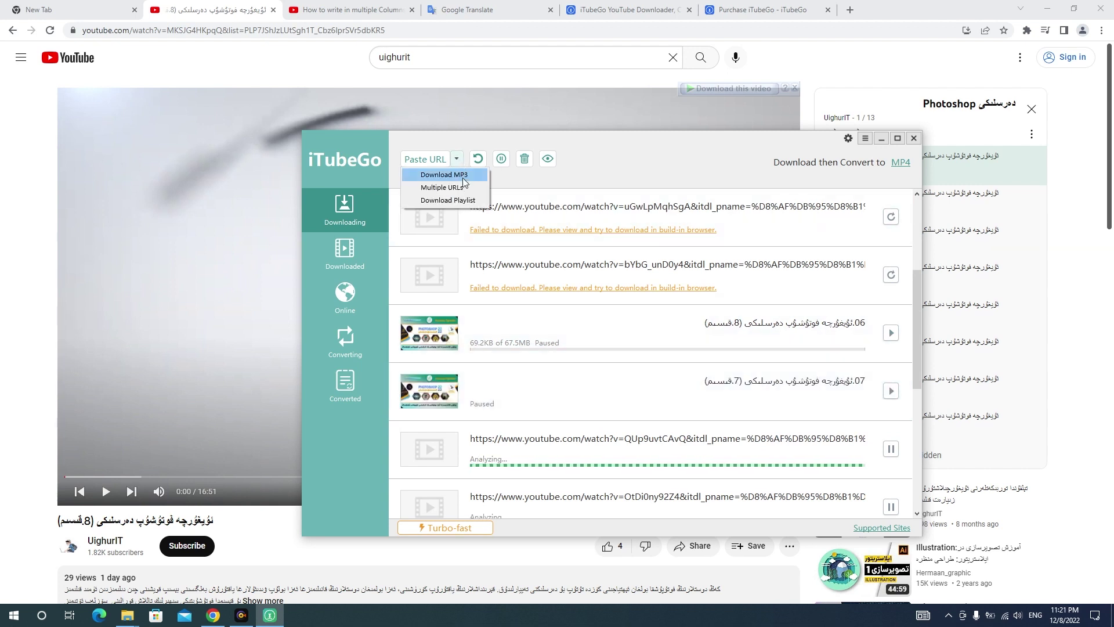
{"action": "left_click", "coordinate": [448, 200]}
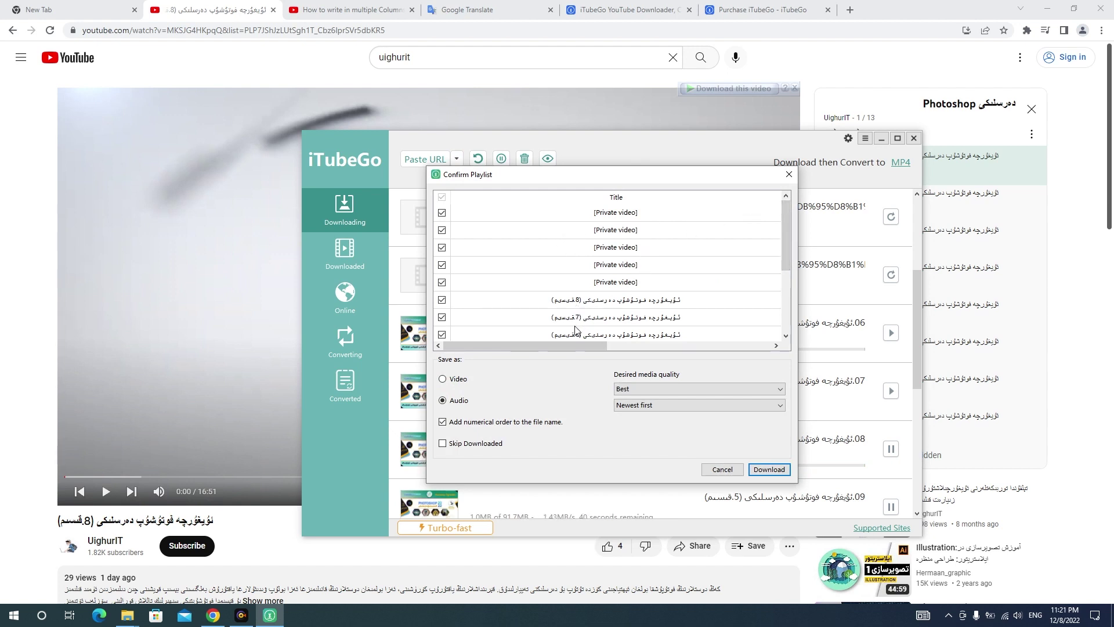
{"action": "scroll", "coordinate": [784, 256], "scroll_direction": "down", "scroll_amount": 3}
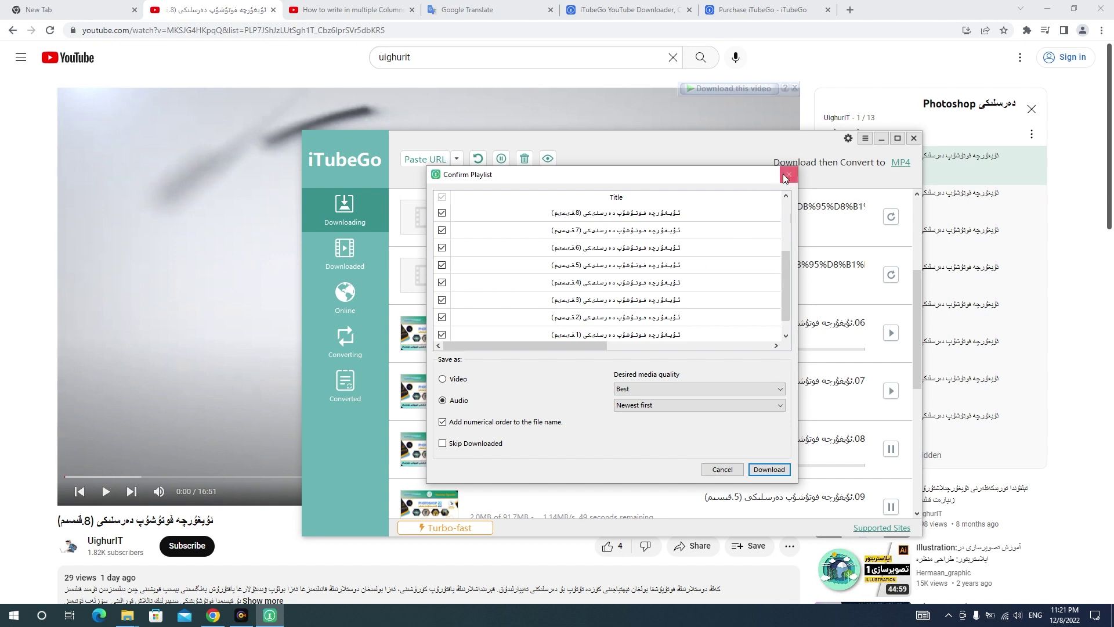
{"action": "left_click", "coordinate": [790, 174]}
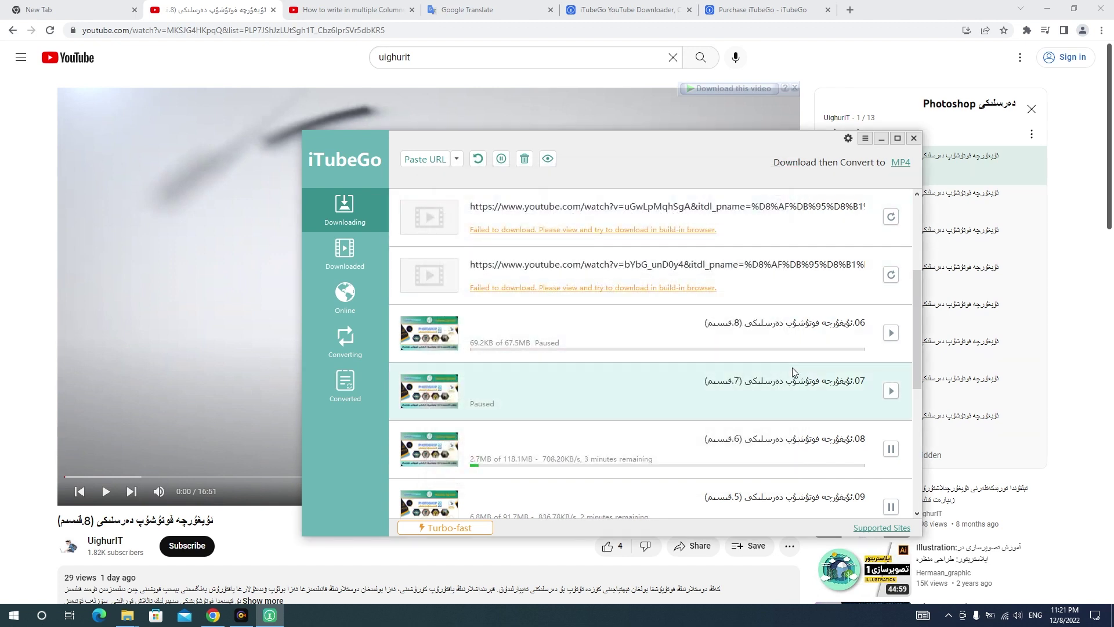
Step: Pause the downloads of Photoshop lessons 6 and 5, and delete all tasks from the downloading queue
{"action": "left_click", "coordinate": [884, 448]}
{"action": "left_click", "coordinate": [891, 507]}
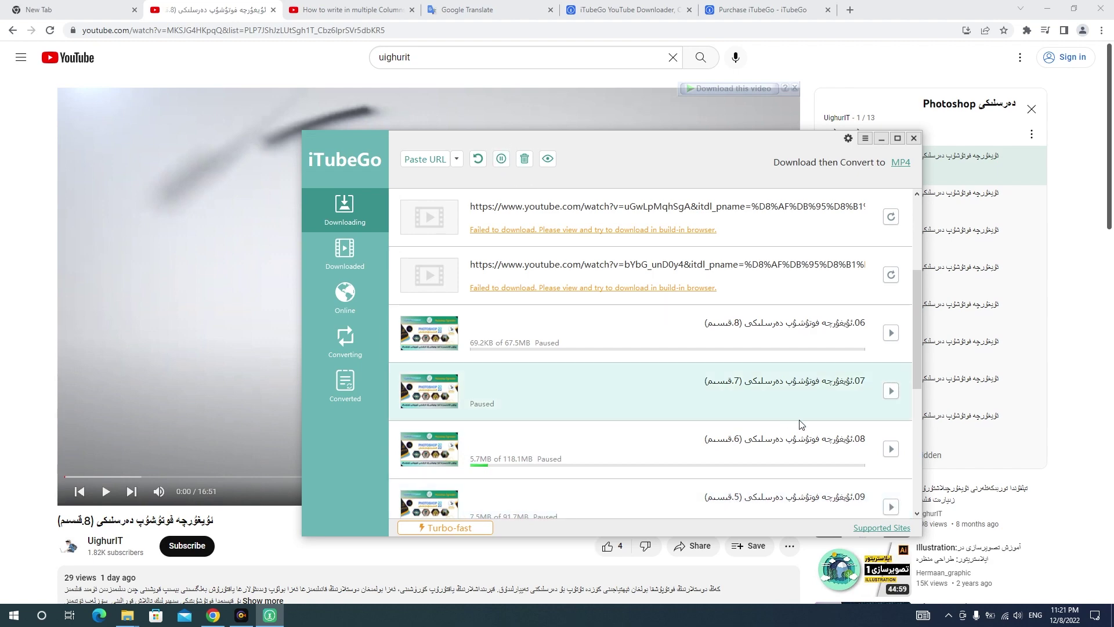
{"action": "scroll", "coordinate": [806, 426], "scroll_direction": "down", "scroll_amount": 5}
{"action": "scroll", "coordinate": [846, 432], "scroll_direction": "up", "scroll_amount": 2}
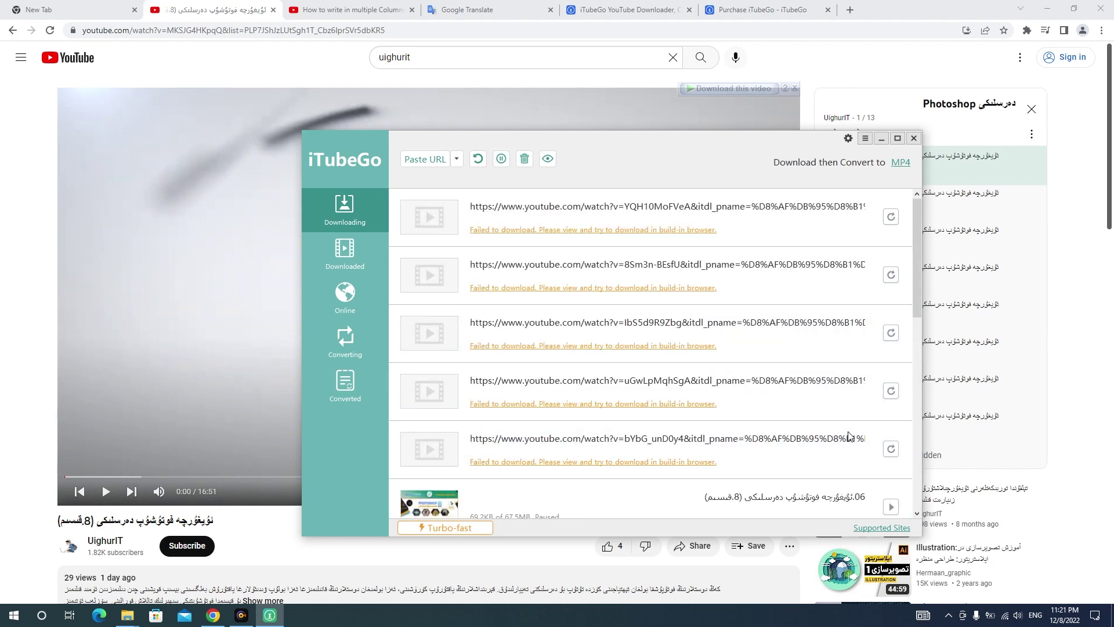
{"action": "scroll", "coordinate": [848, 435], "scroll_direction": "up", "scroll_amount": 5}
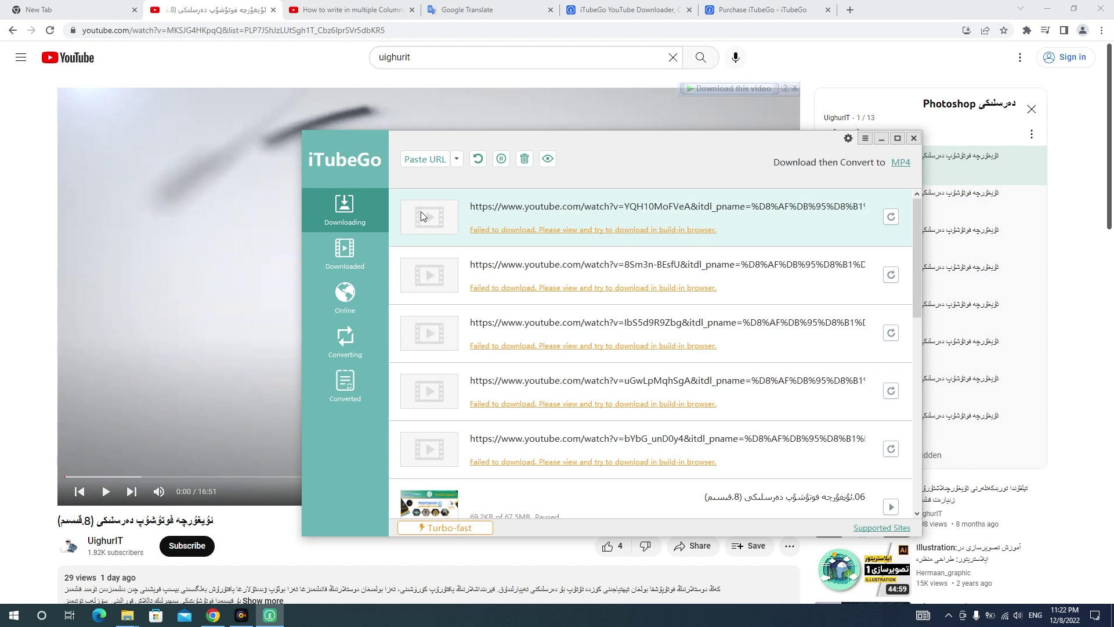
{"action": "left_click", "coordinate": [525, 161]}
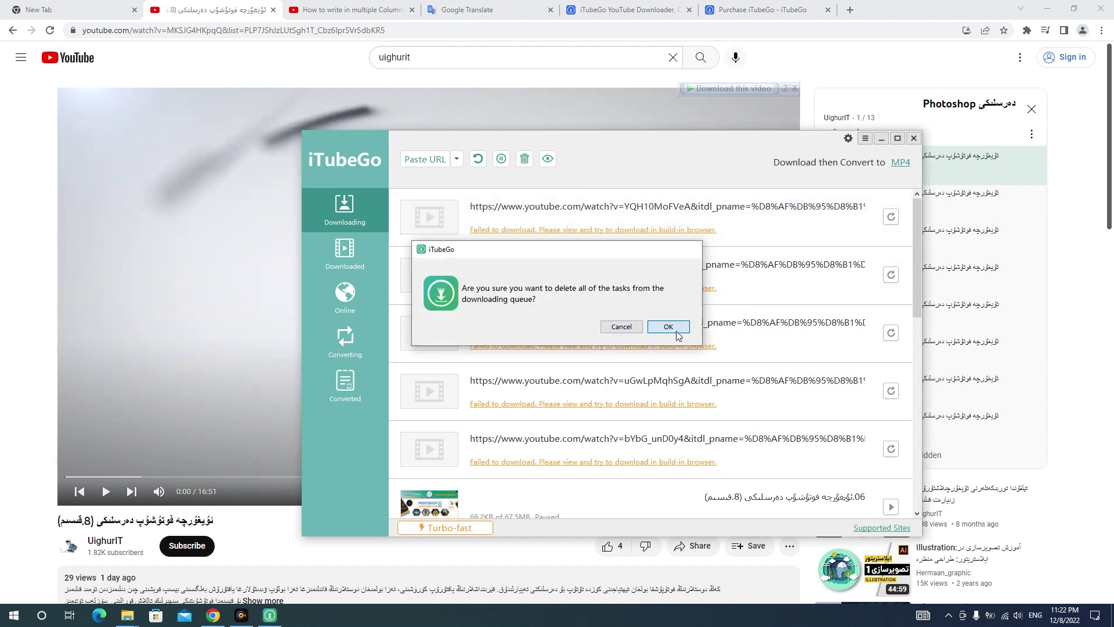
{"action": "left_click", "coordinate": [669, 327]}
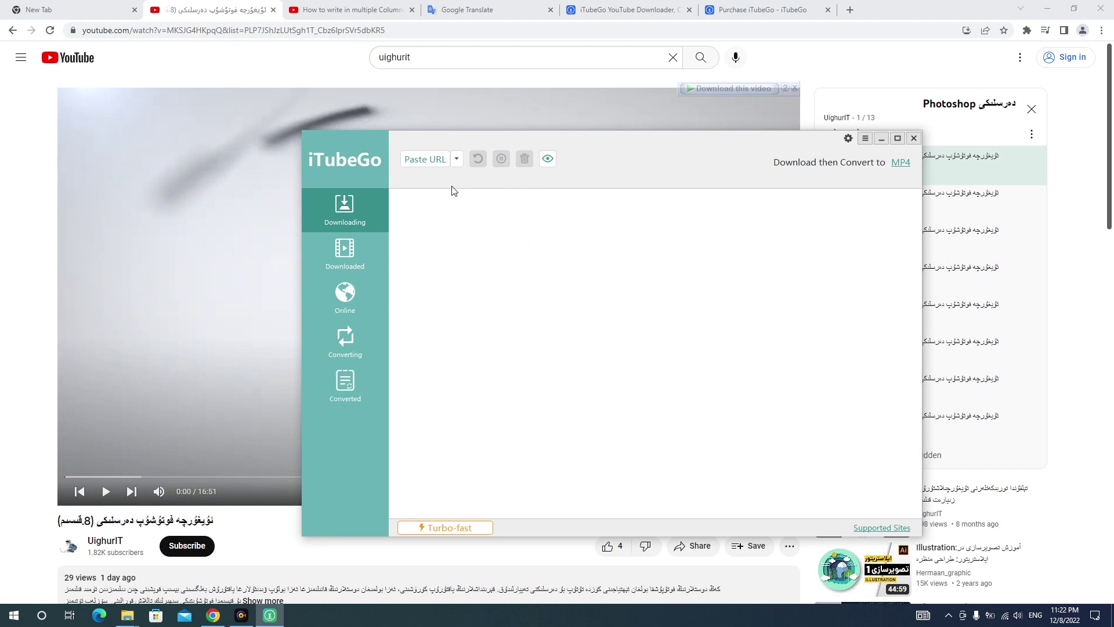
Step: Play the downloaded MP3 in Windows Media Player, accepting its Recommended settings, and close the player
{"action": "left_click", "coordinate": [351, 255]}
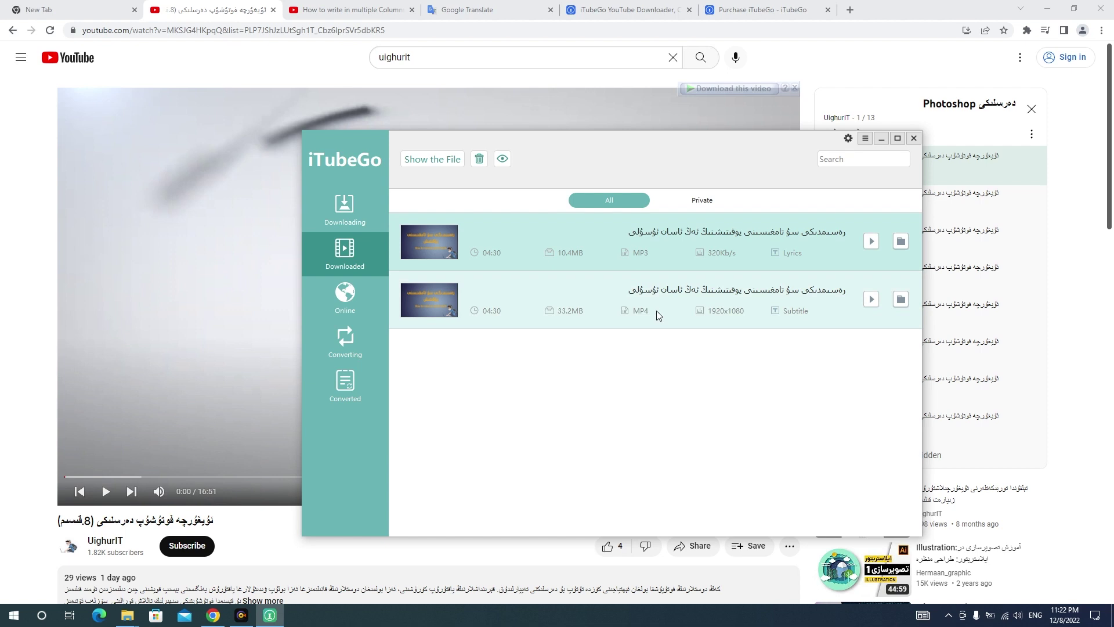
{"action": "left_click", "coordinate": [872, 242]}
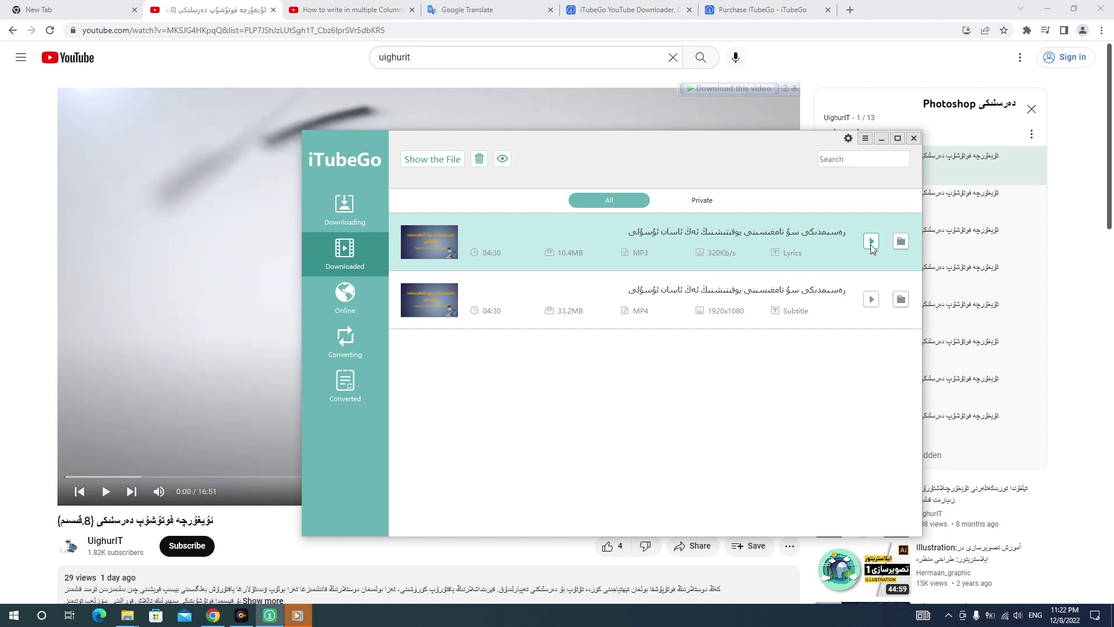
{"action": "left_click", "coordinate": [872, 241]}
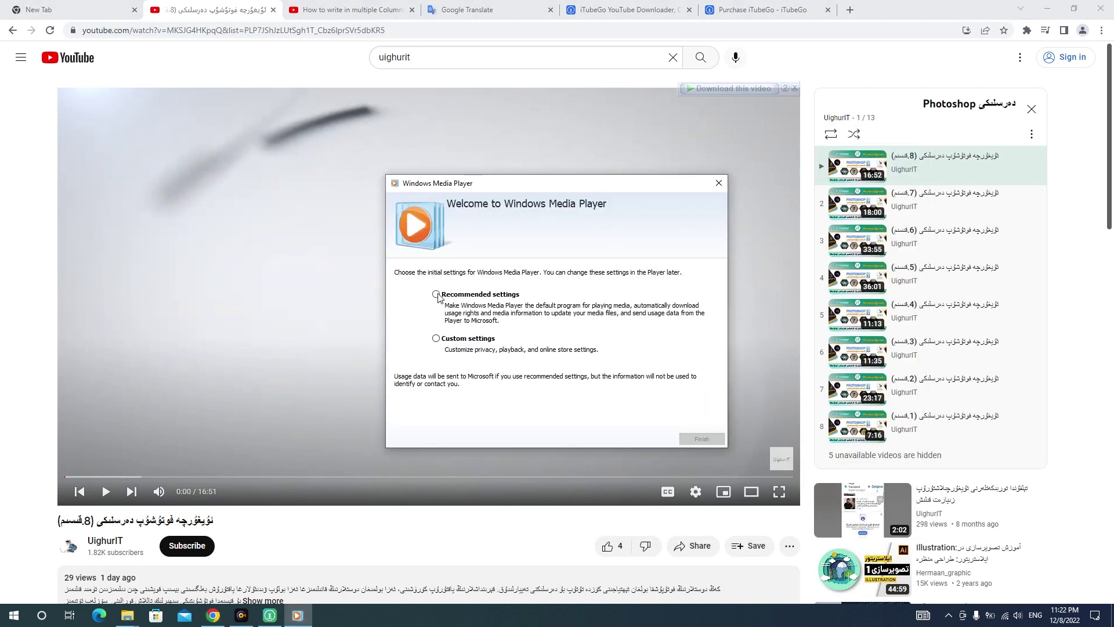
{"action": "left_click", "coordinate": [437, 295]}
{"action": "left_click", "coordinate": [700, 439]}
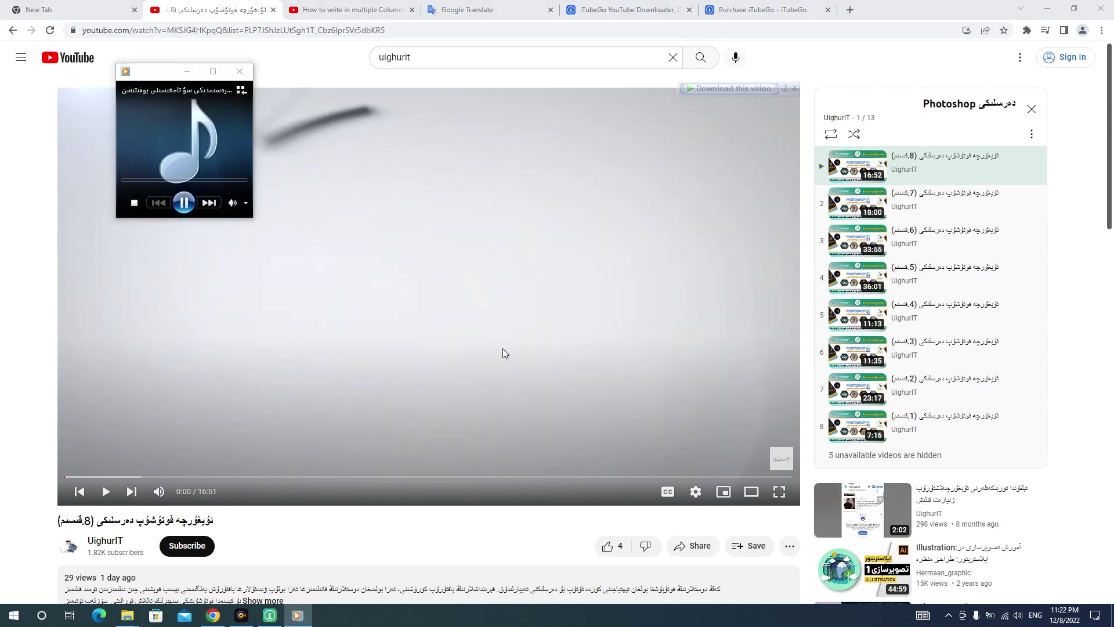
{"action": "left_click_drag", "start_coordinate": [169, 73], "coordinate": [467, 199]}
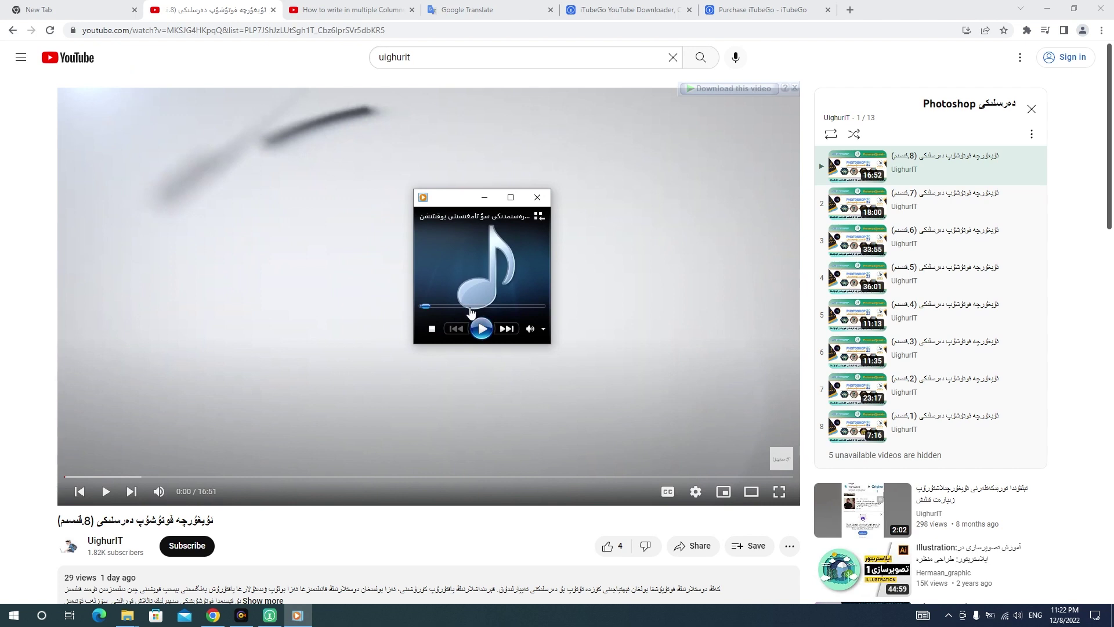
{"action": "left_click", "coordinate": [537, 198]}
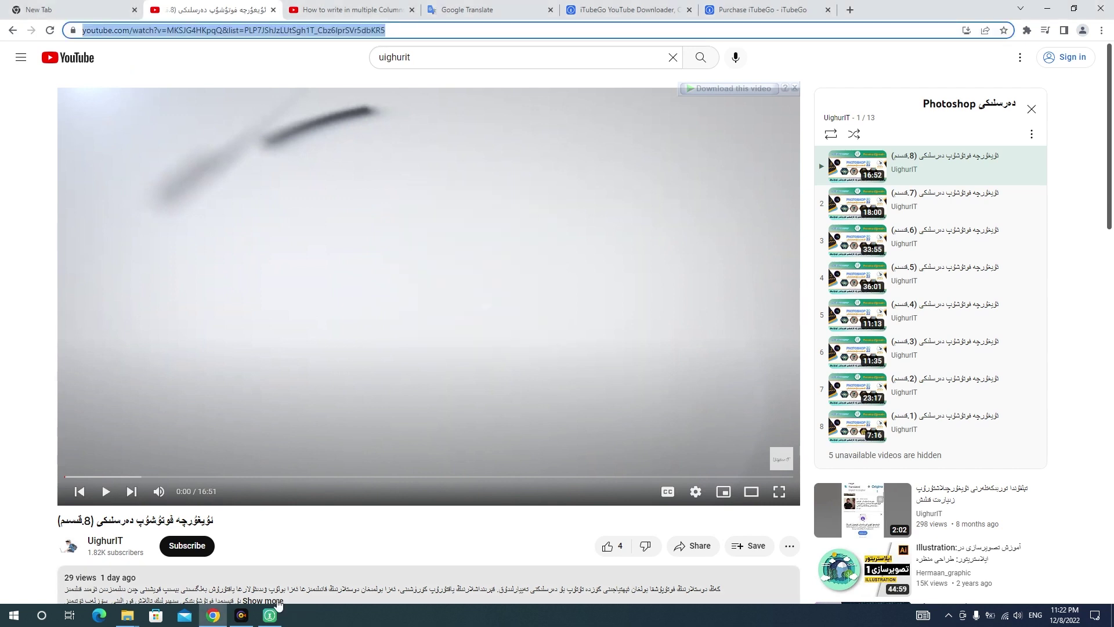
Step: Open the folder containing the downloaded MP4 from iTubeGo and widen its Name column to show the full file names
{"action": "left_click", "coordinate": [270, 616]}
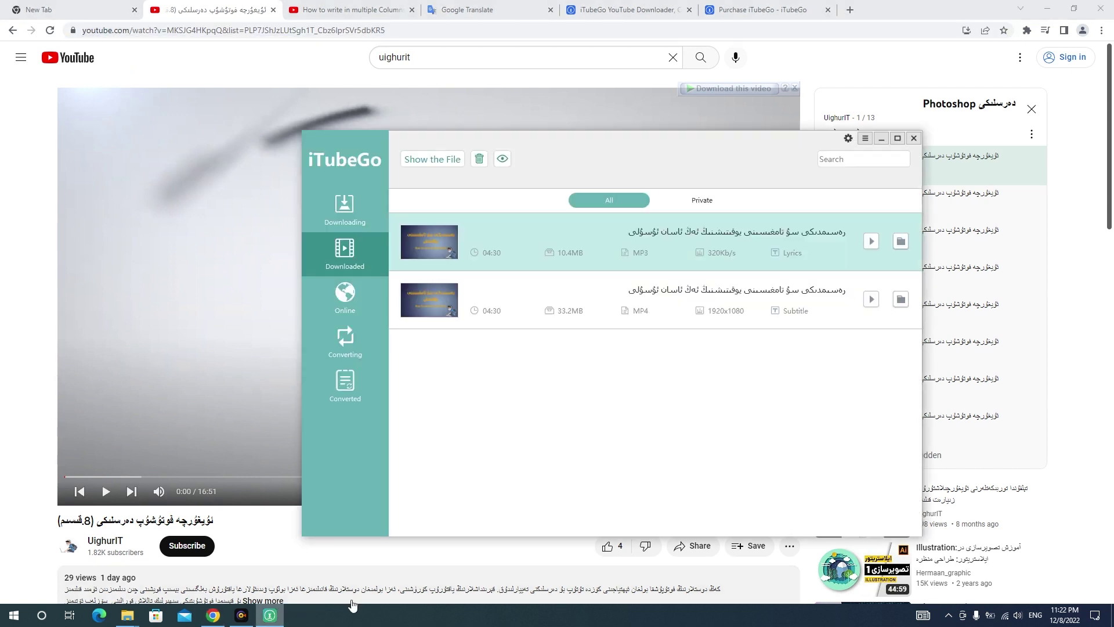
{"action": "left_click", "coordinate": [901, 300]}
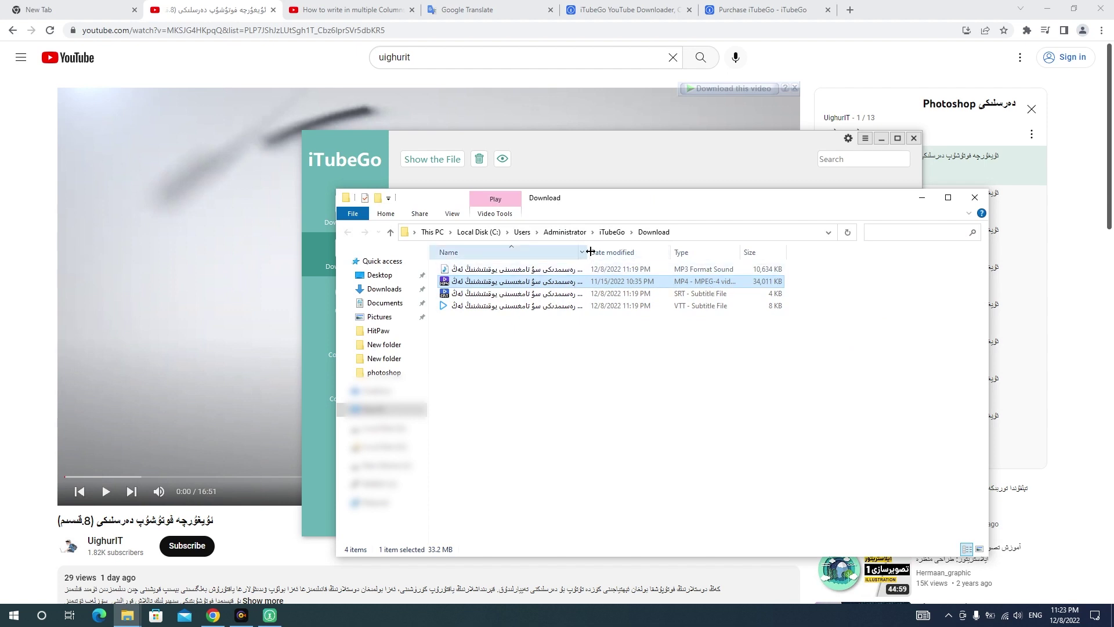
{"action": "left_click_drag", "start_coordinate": [592, 252], "coordinate": [690, 257]}
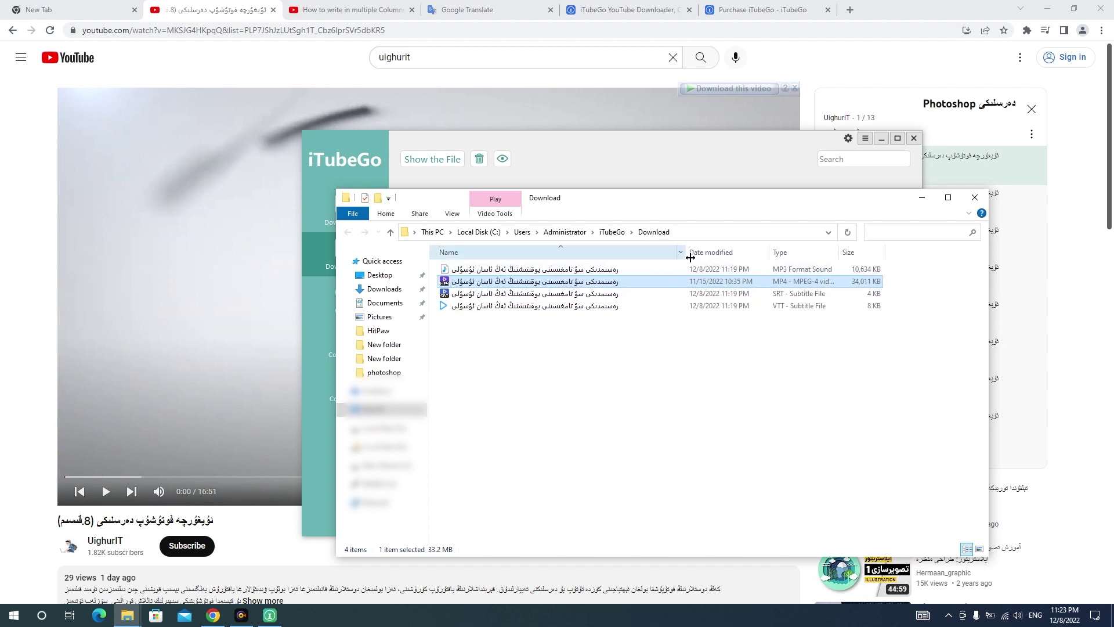
Step: Play the downloaded MP4 in PotPlayer, skipping to about 1:36 and 2:13, then close the player and the Download folder
{"action": "double_click", "coordinate": [577, 282]}
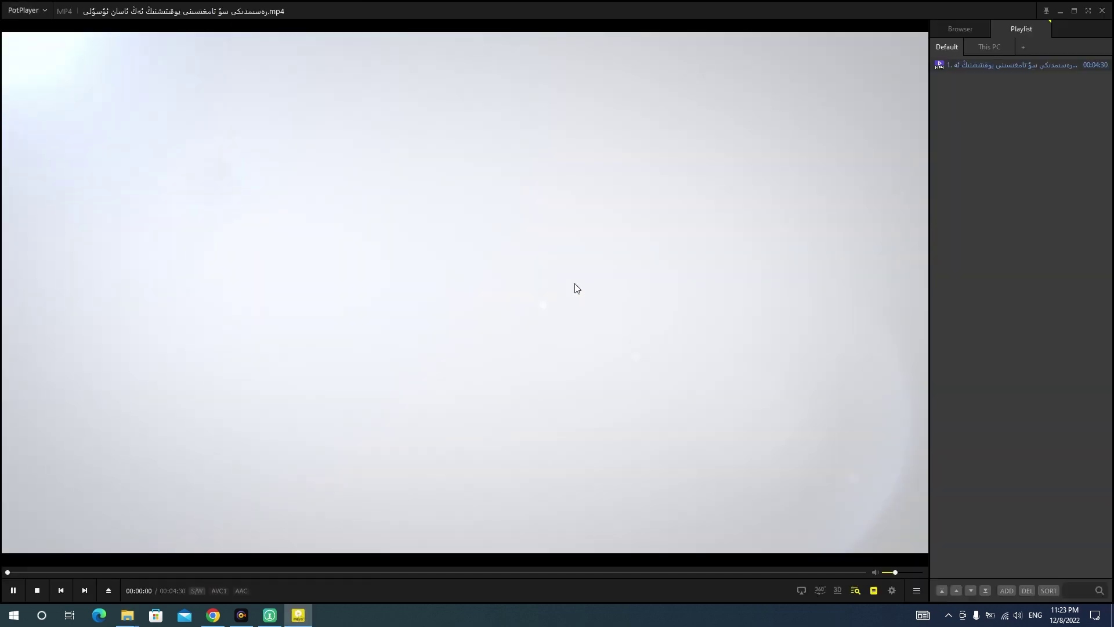
{"action": "left_click", "coordinate": [318, 573]}
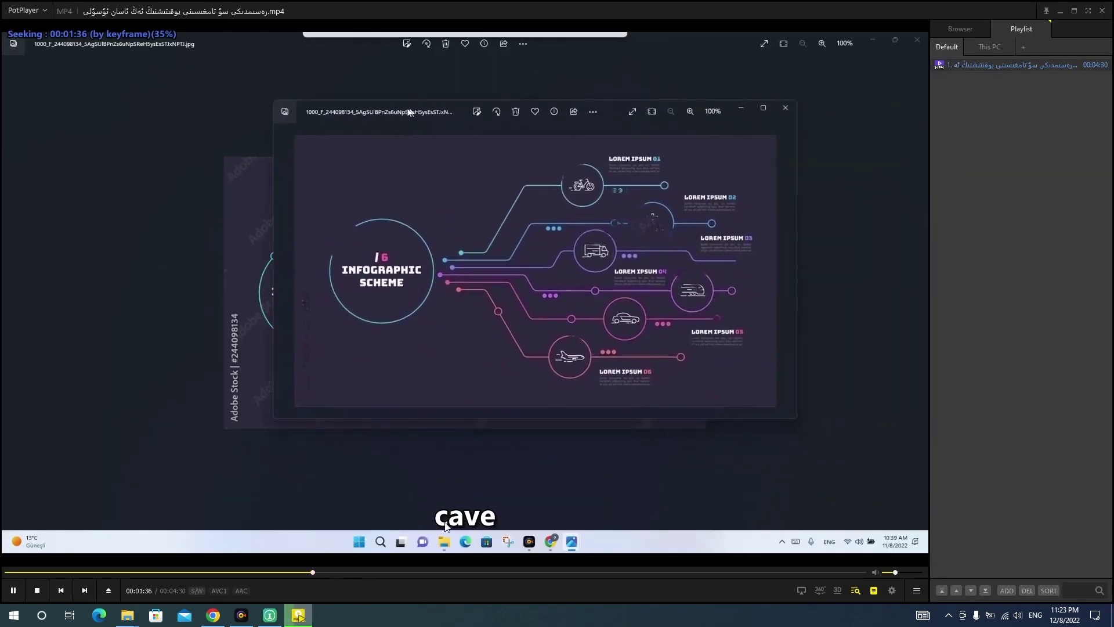
{"action": "left_click", "coordinate": [435, 572]}
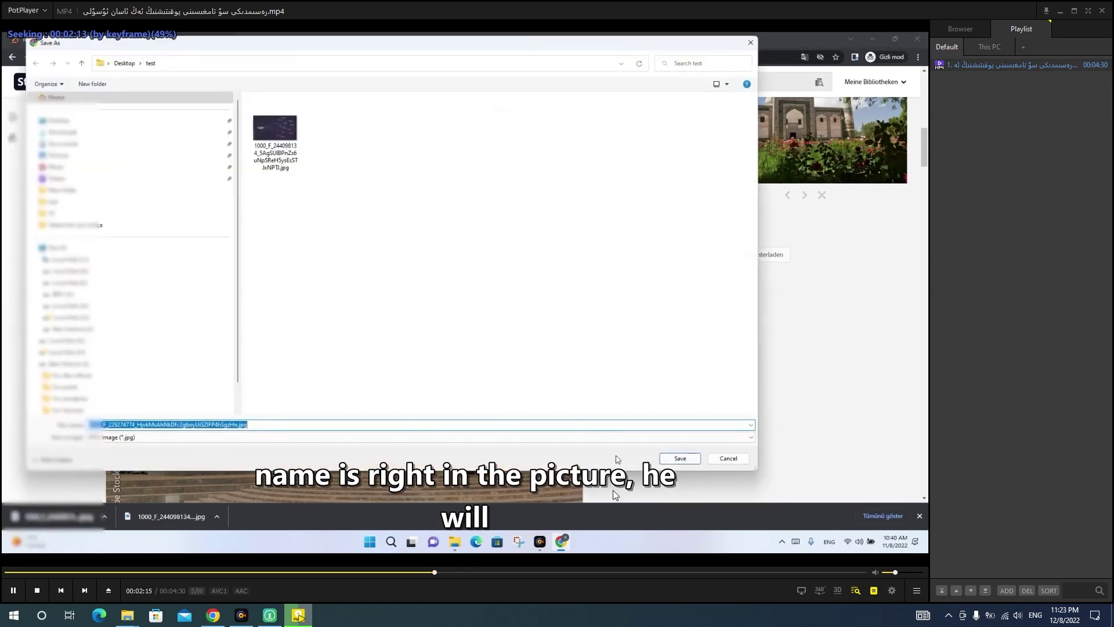
{"action": "left_click", "coordinate": [614, 490]}
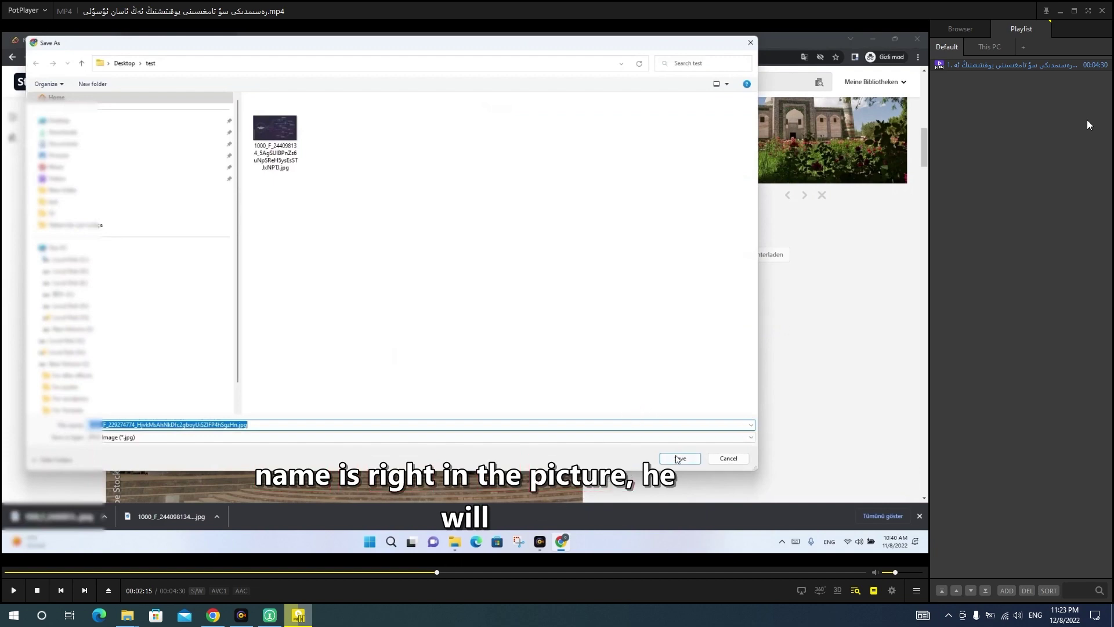
{"action": "left_click", "coordinate": [1102, 11]}
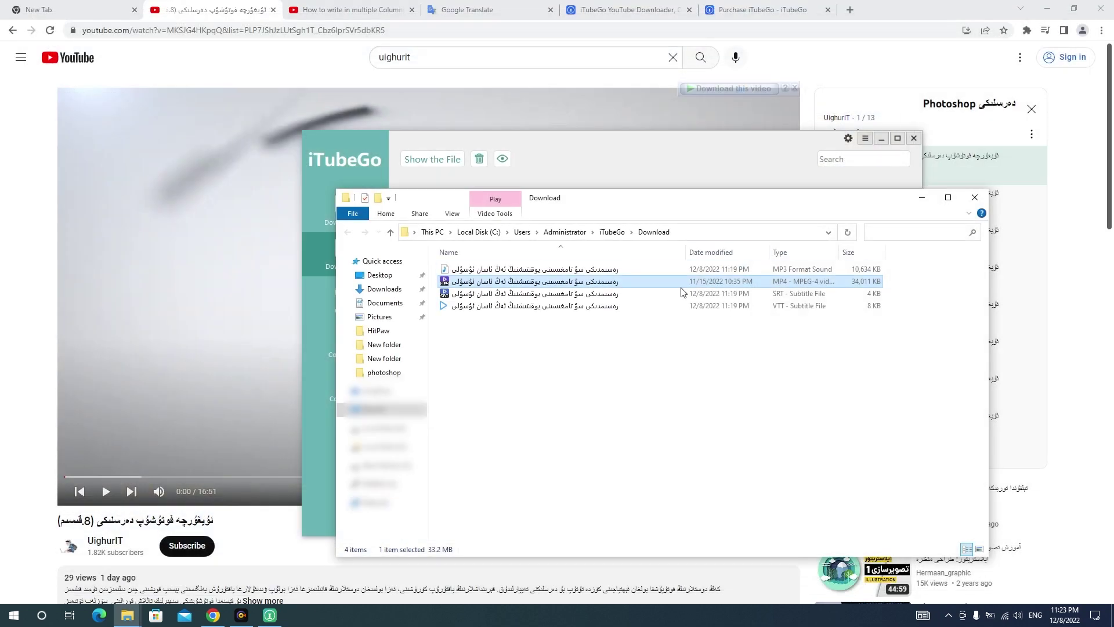
{"action": "left_click", "coordinate": [590, 306]}
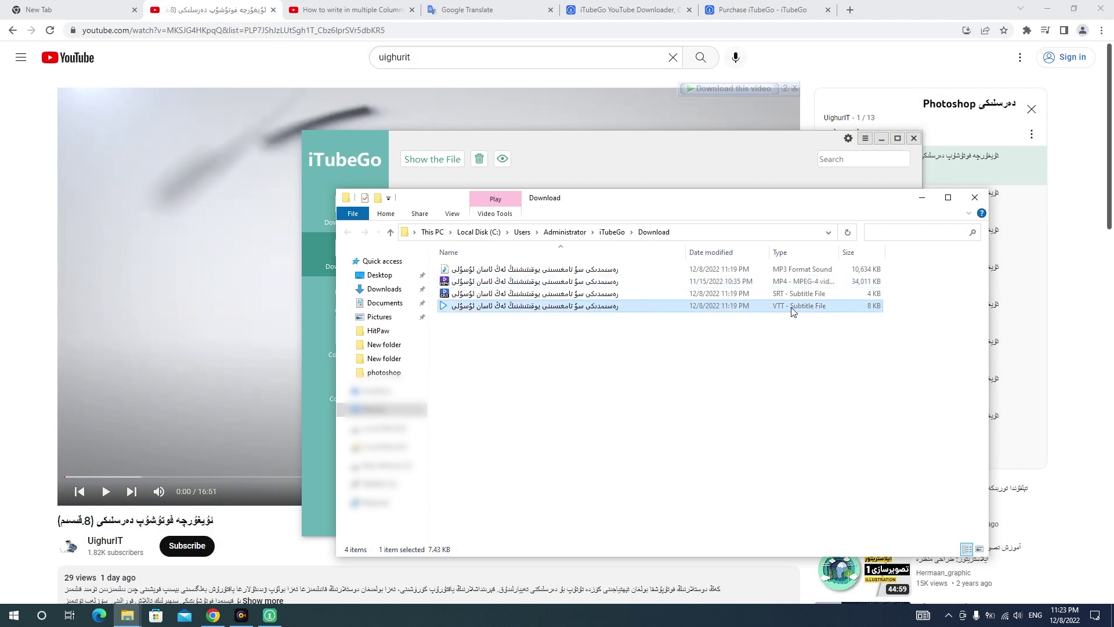
{"action": "left_click", "coordinate": [975, 198]}
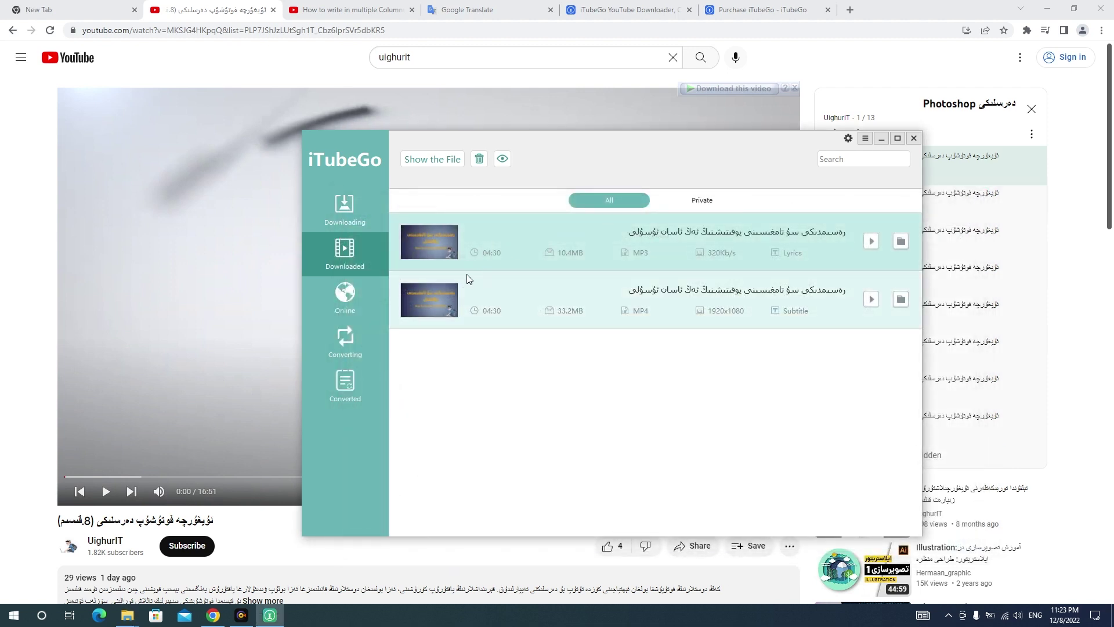
Step: Open YouTube in iTubeGo's Online section, then return to the overview of supported sites
{"action": "left_click", "coordinate": [340, 301]}
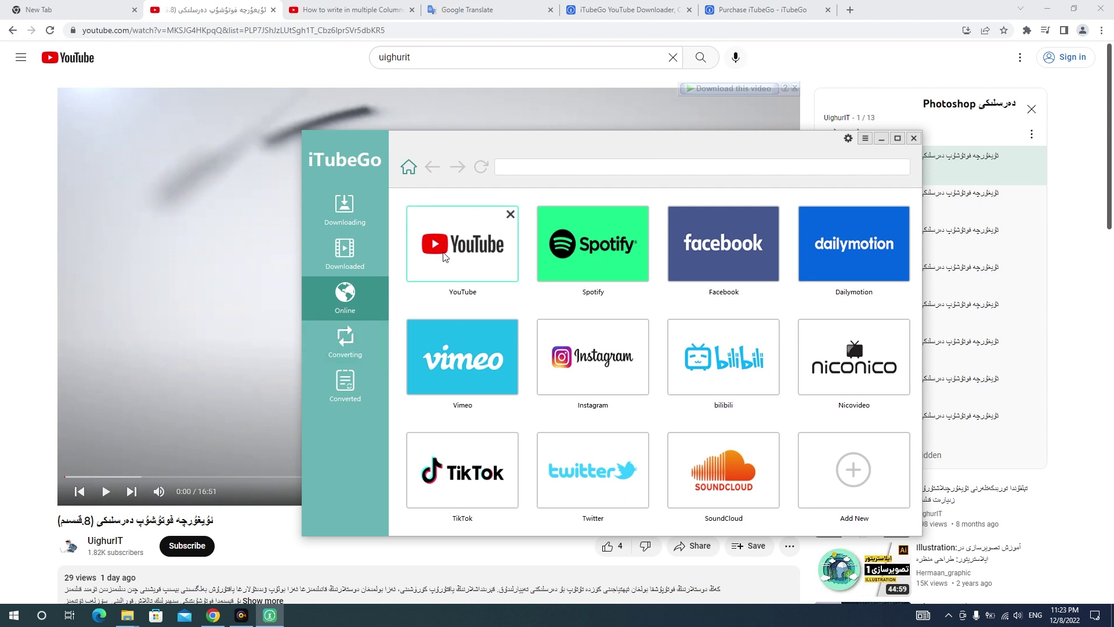
{"action": "left_click", "coordinate": [457, 247]}
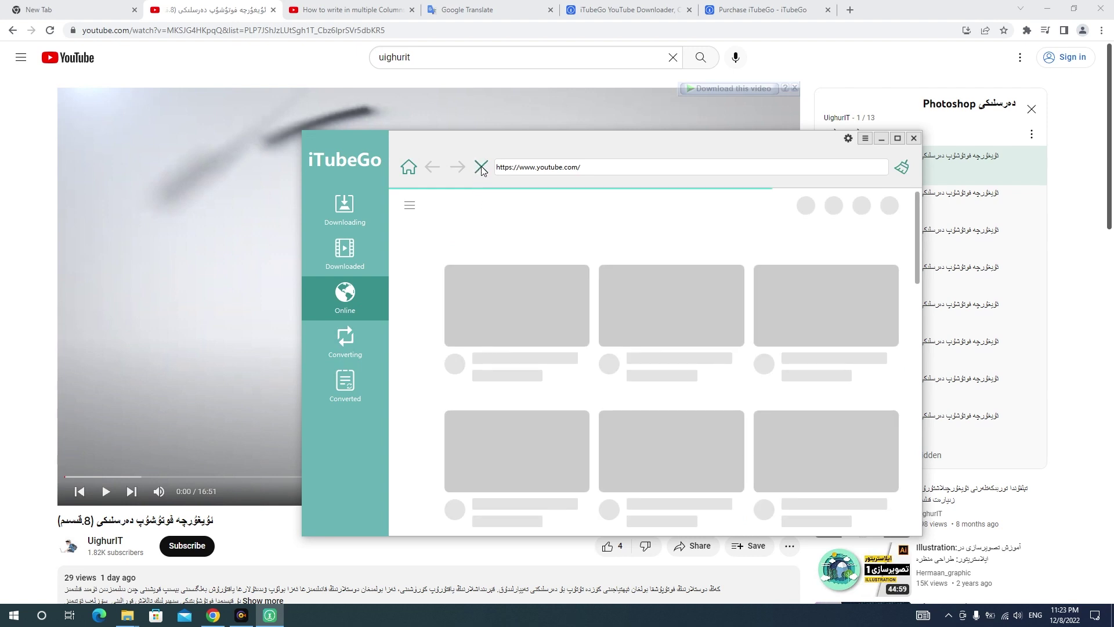
{"action": "left_click", "coordinate": [413, 168]}
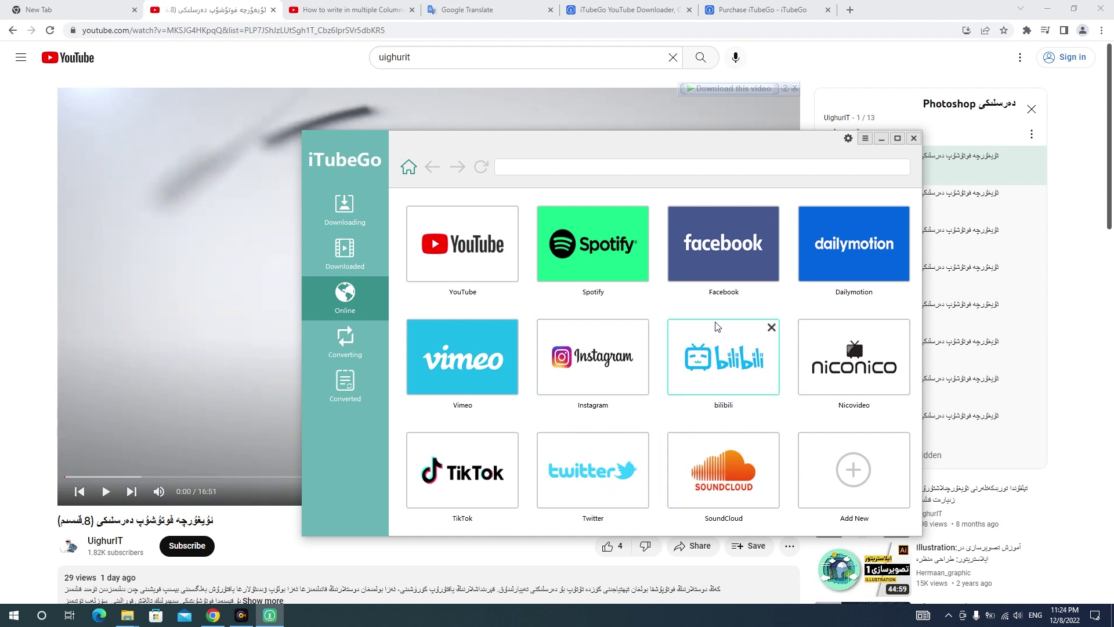
Step: Download the trending Facebook Watch video through iTubeGo's Online section and pause it in the downloading queue
{"action": "left_click", "coordinate": [704, 240]}
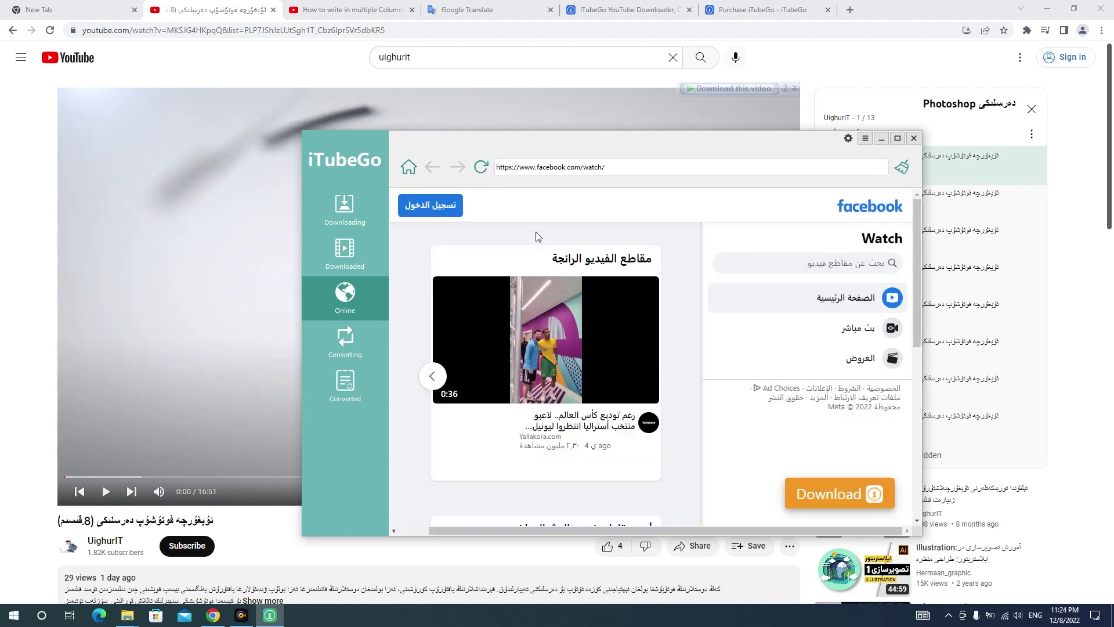
{"action": "left_click", "coordinate": [548, 343]}
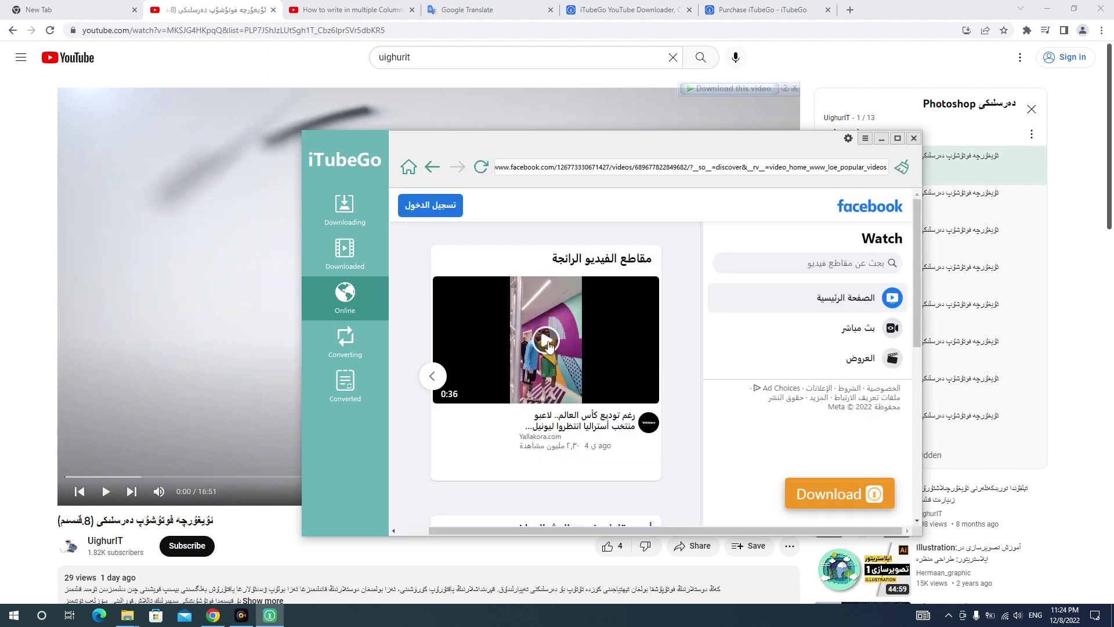
{"action": "left_click", "coordinate": [867, 500]}
{"action": "left_click", "coordinate": [341, 212]}
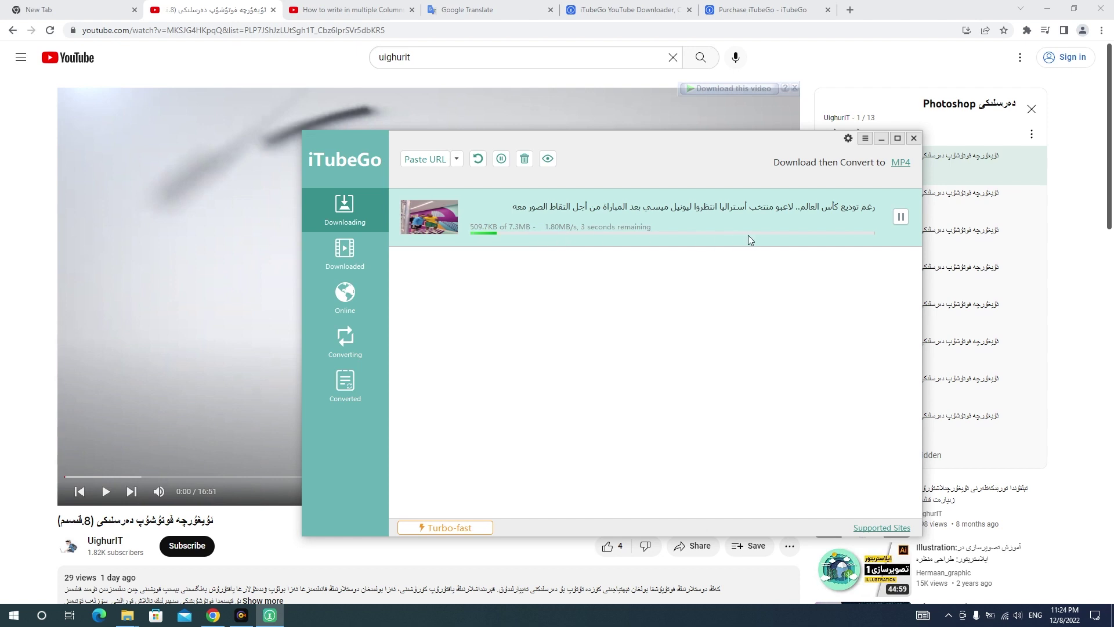
{"action": "left_click", "coordinate": [901, 217]}
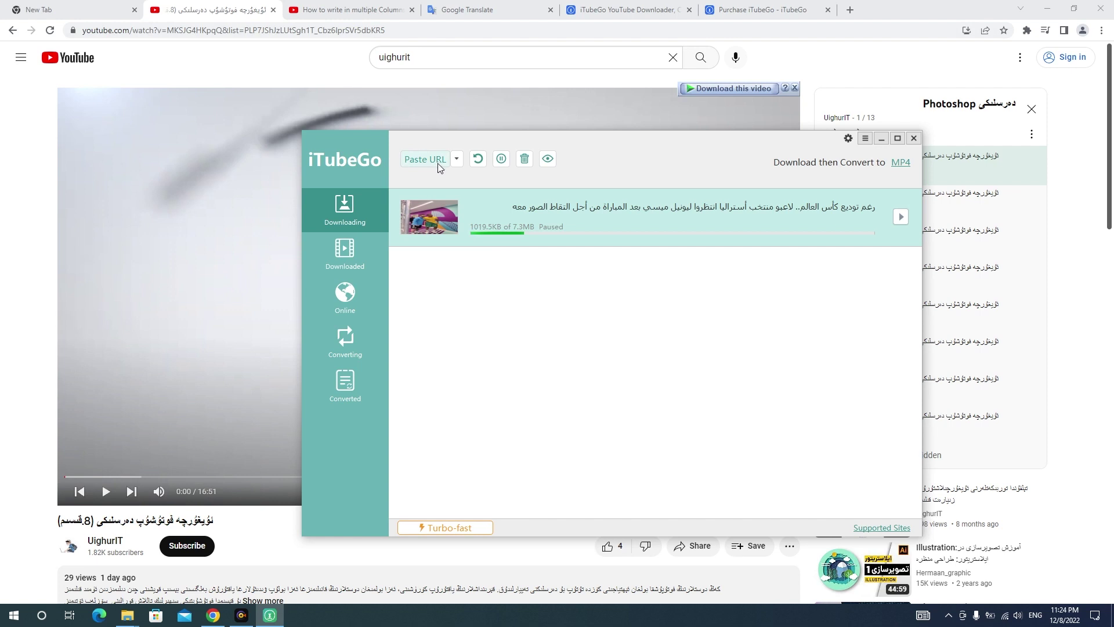
{"action": "left_click", "coordinate": [354, 343]}
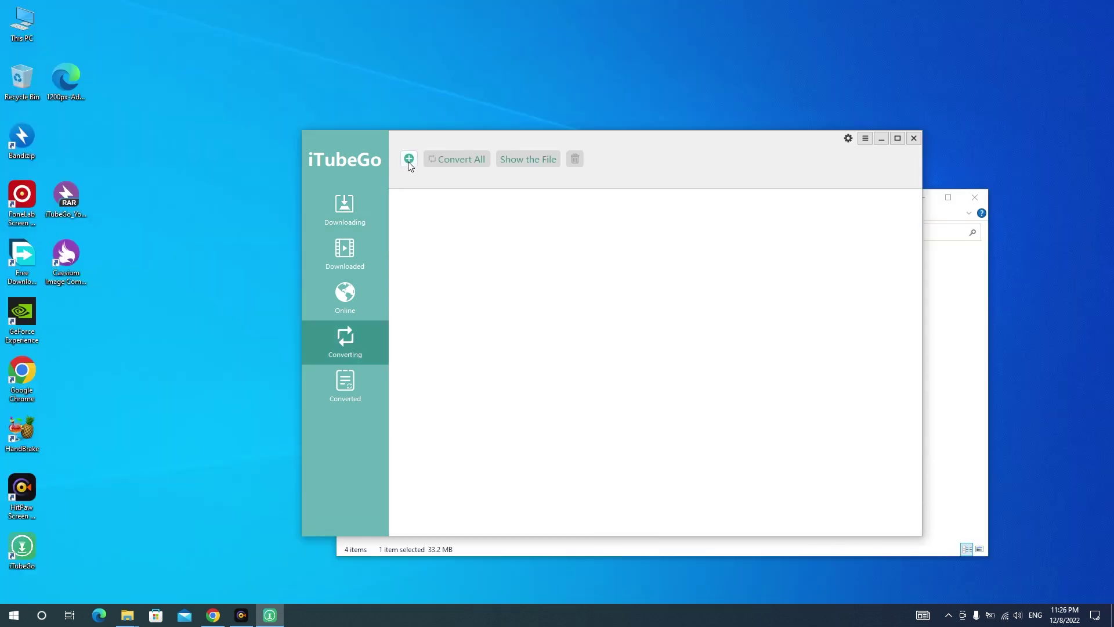
{"action": "left_click", "coordinate": [409, 159]}
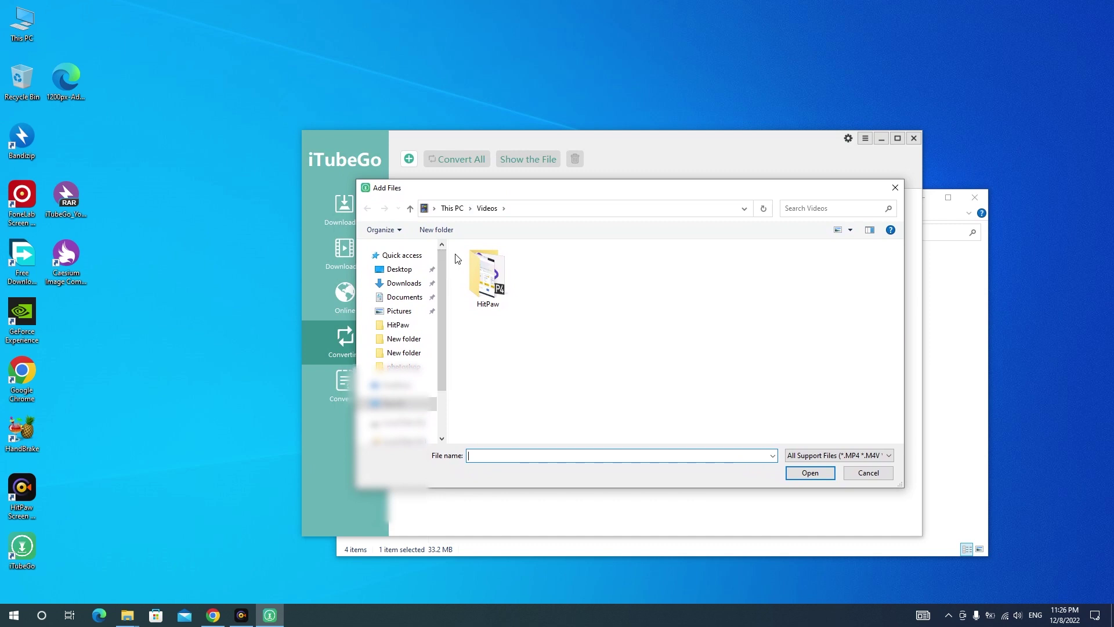
{"action": "mouse_move", "coordinate": [443, 273]}
{"action": "left_mouse_down"}
{"action": "mouse_move", "coordinate": [441, 316]}
{"action": "mouse_move", "coordinate": [441, 267]}
{"action": "left_mouse_up"}
{"action": "key", "text": "Escape"}
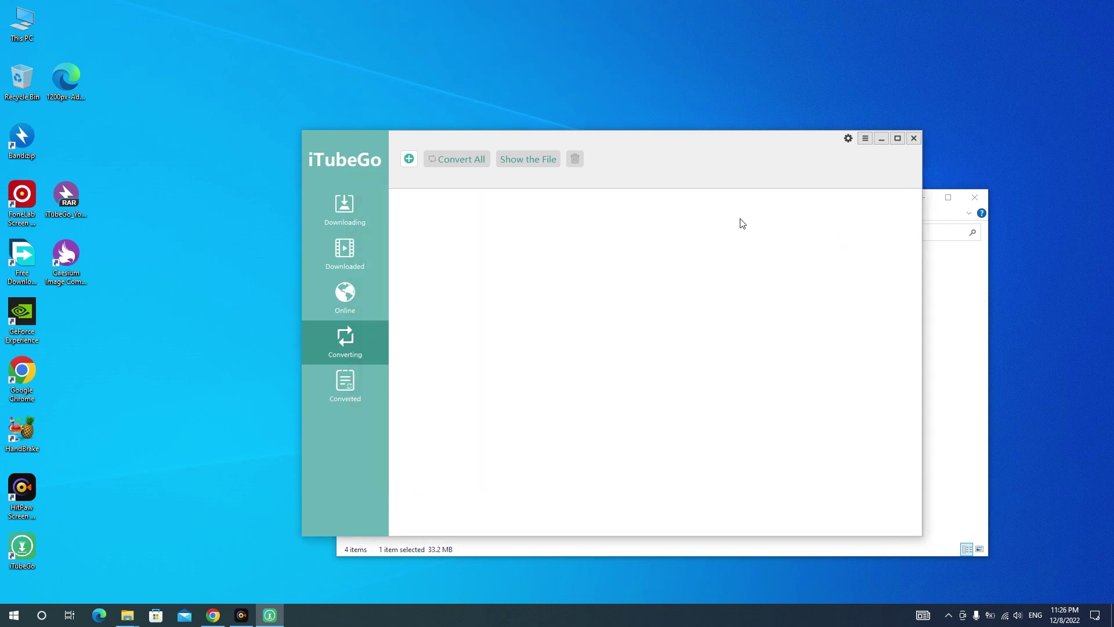
Step: Open the downloaded MP3's folder from the Downloaded section and copy its path, C:\Users\Administrator\iTubeGo\Download
{"action": "left_click", "coordinate": [348, 246]}
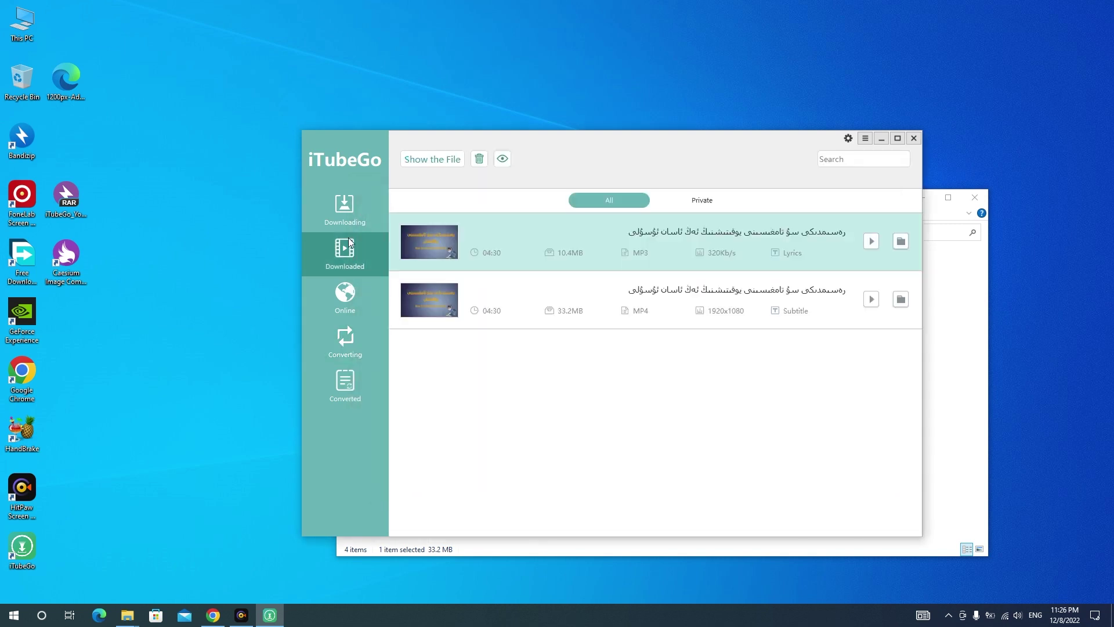
{"action": "left_click", "coordinate": [902, 245]}
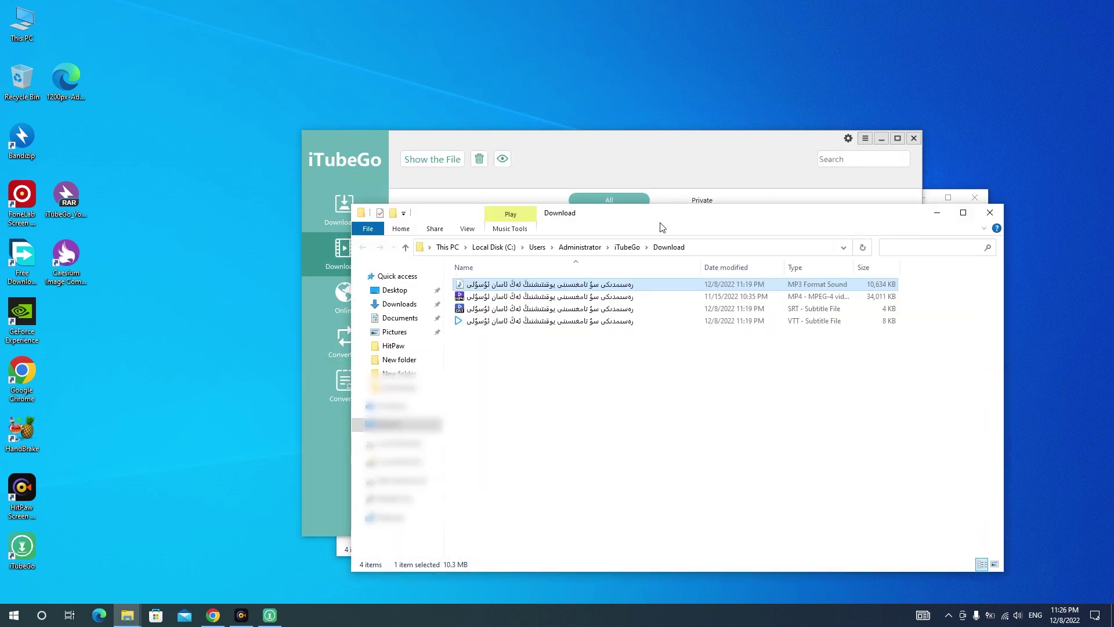
{"action": "left_click", "coordinate": [1007, 372]}
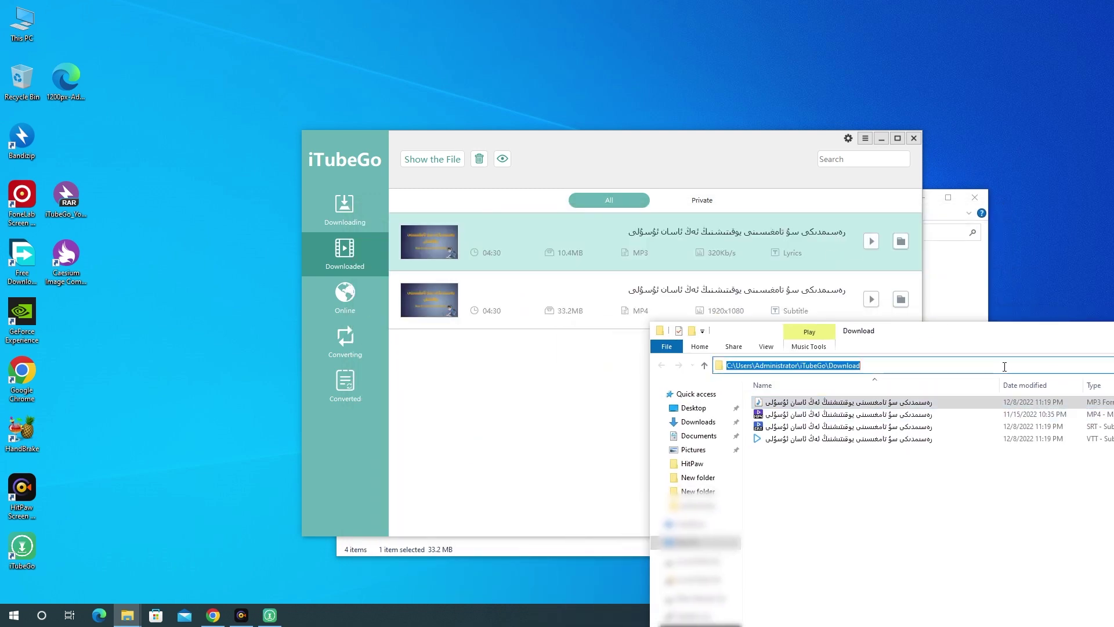
{"action": "right_click", "coordinate": [961, 366]}
{"action": "left_click", "coordinate": [986, 403]}
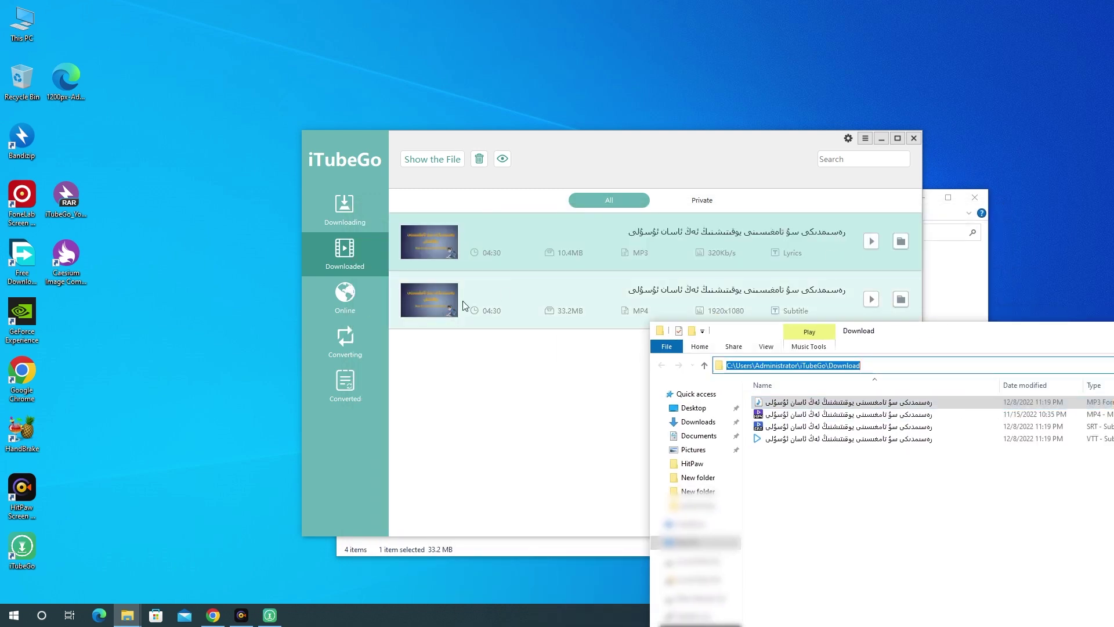
Step: Start adding files for conversion and browse to C:\Users\Administrator\iTubeGo\Download using the copied path
{"action": "left_click", "coordinate": [348, 343]}
{"action": "left_click", "coordinate": [409, 159]}
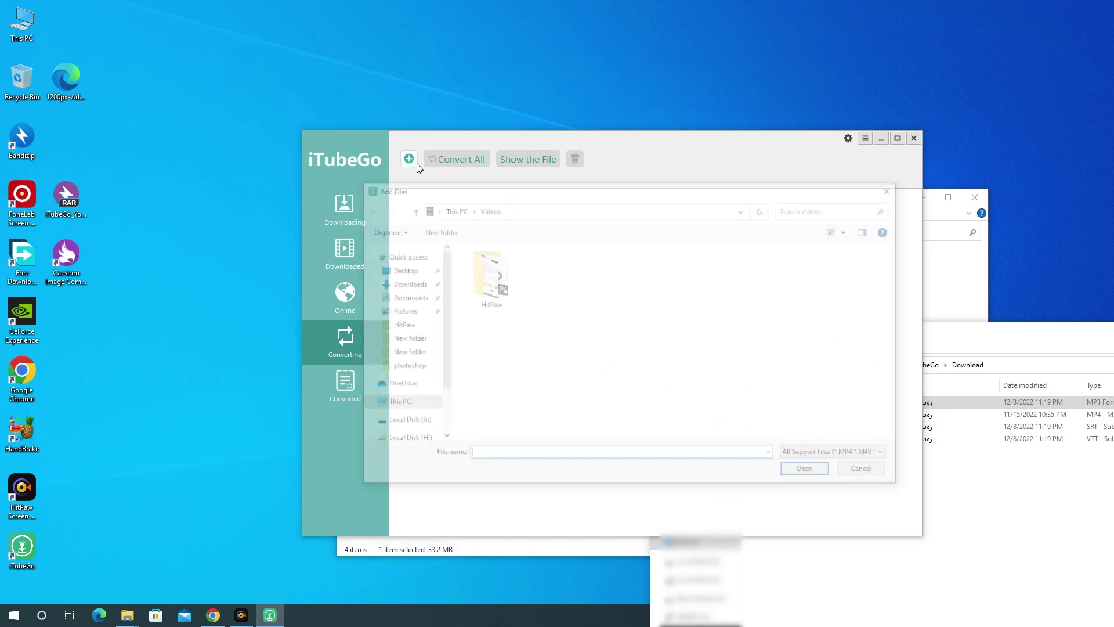
{"action": "left_click", "coordinate": [533, 208]}
{"action": "key", "text": "ctrl+v"}
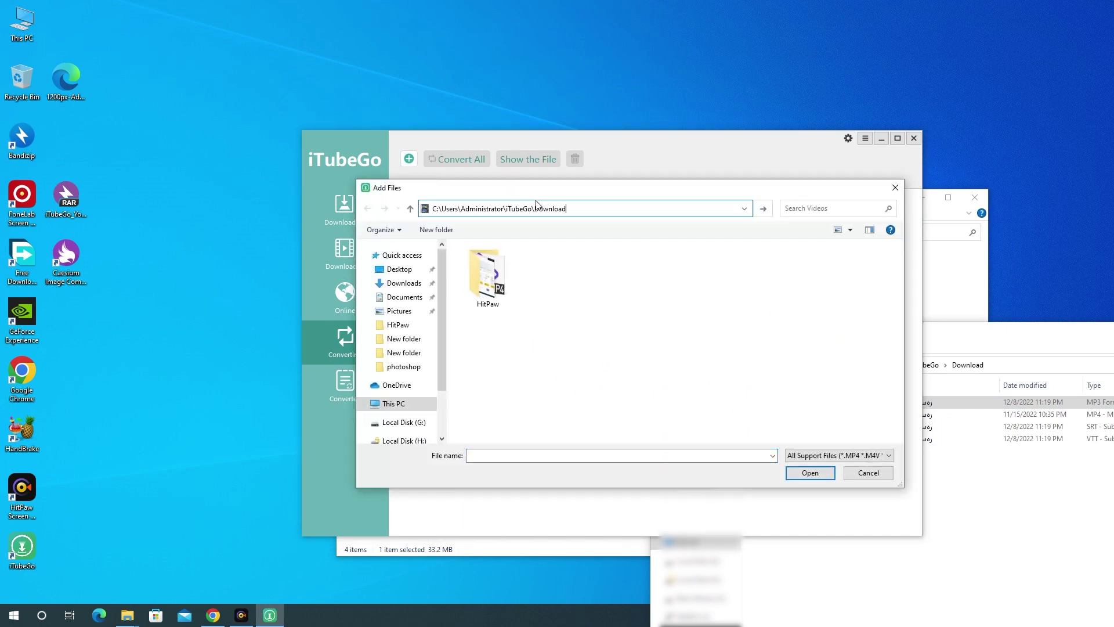
{"action": "key", "text": "Return"}
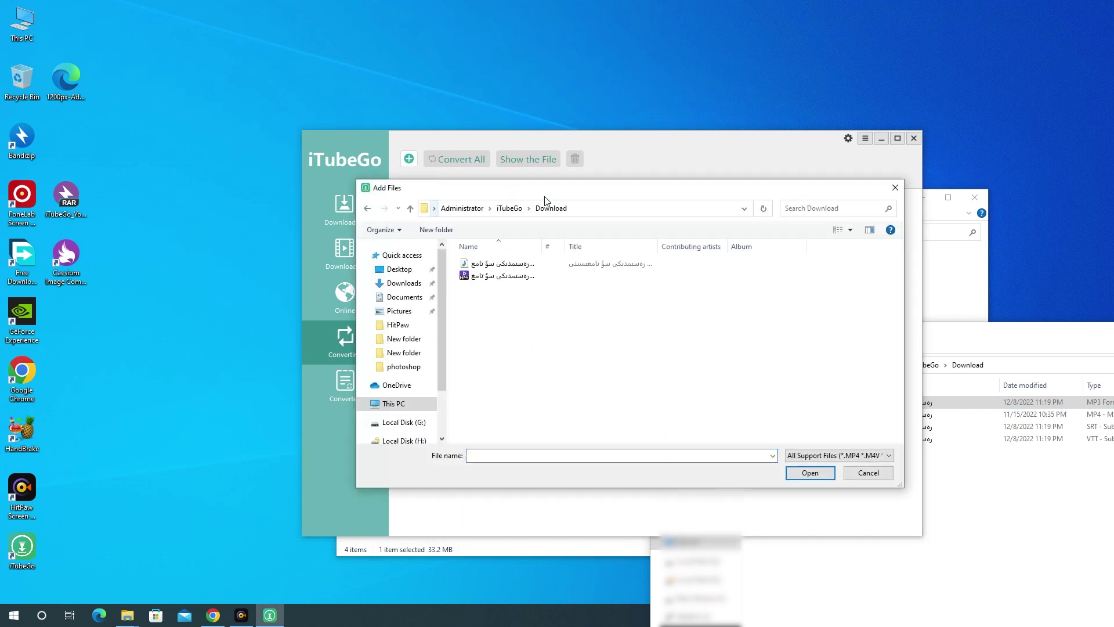
Step: Preview the downloaded MP4 in PotPlayer at about 1:41 and 2:24, close the player, and add the video to the converting list
{"action": "left_click", "coordinate": [517, 279]}
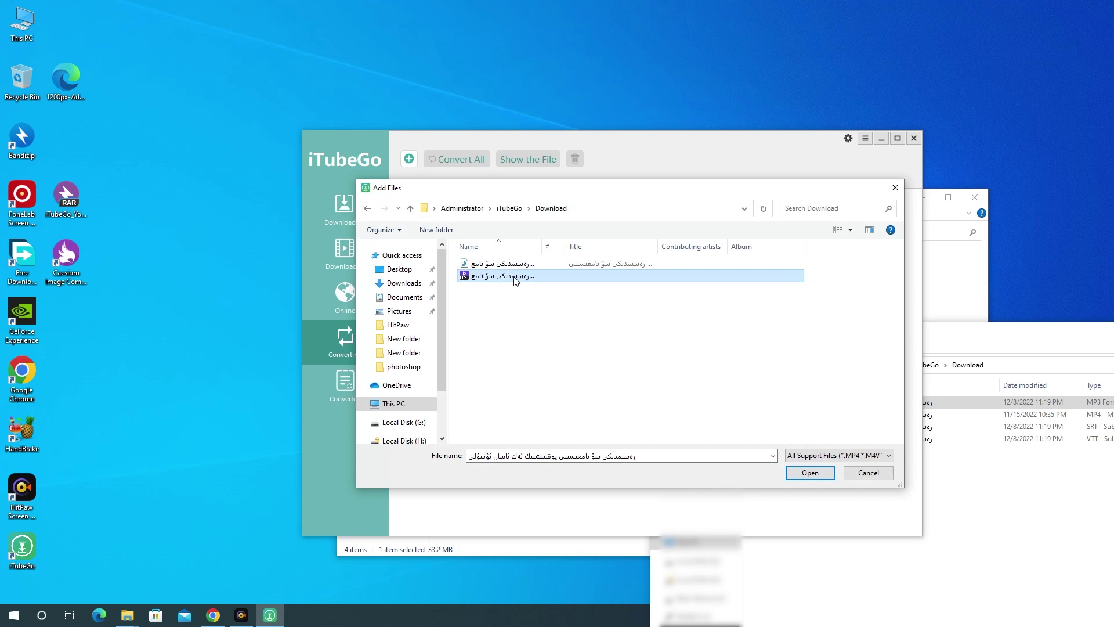
{"action": "right_click", "coordinate": [514, 278]}
{"action": "key", "text": "Escape"}
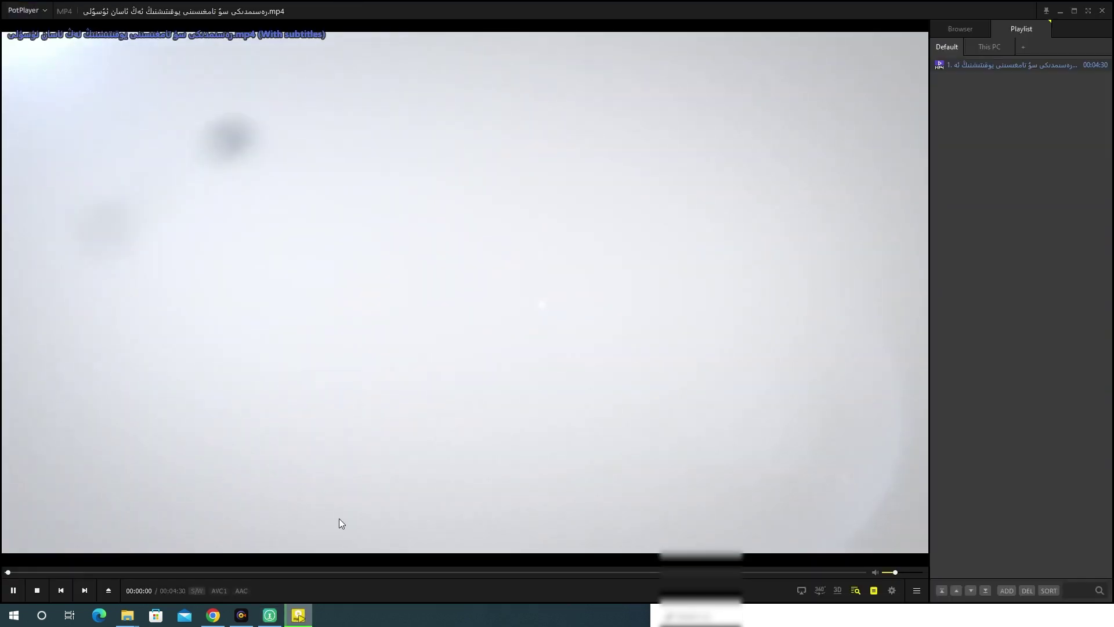
{"action": "left_click", "coordinate": [336, 572]}
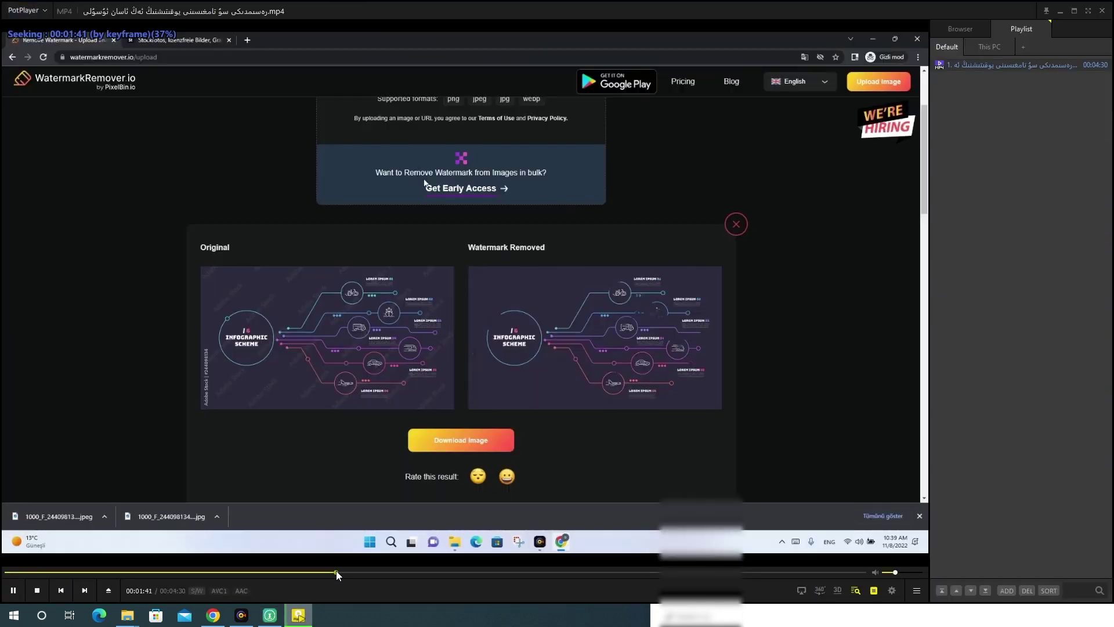
{"action": "left_click_drag", "start_coordinate": [336, 570], "coordinate": [467, 572]}
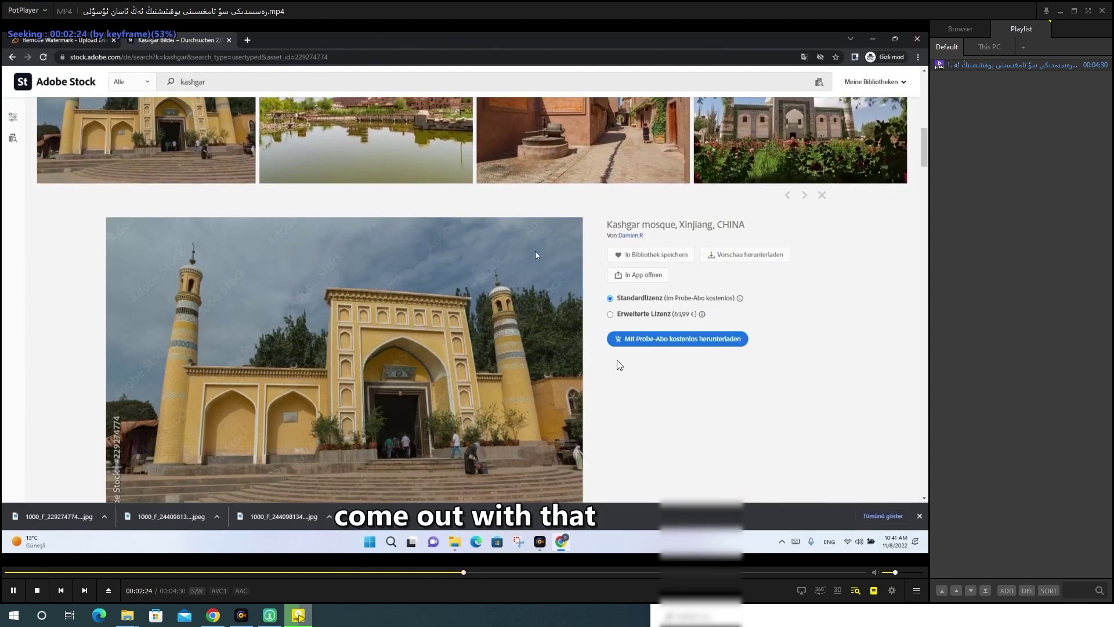
{"action": "left_click", "coordinate": [1102, 11]}
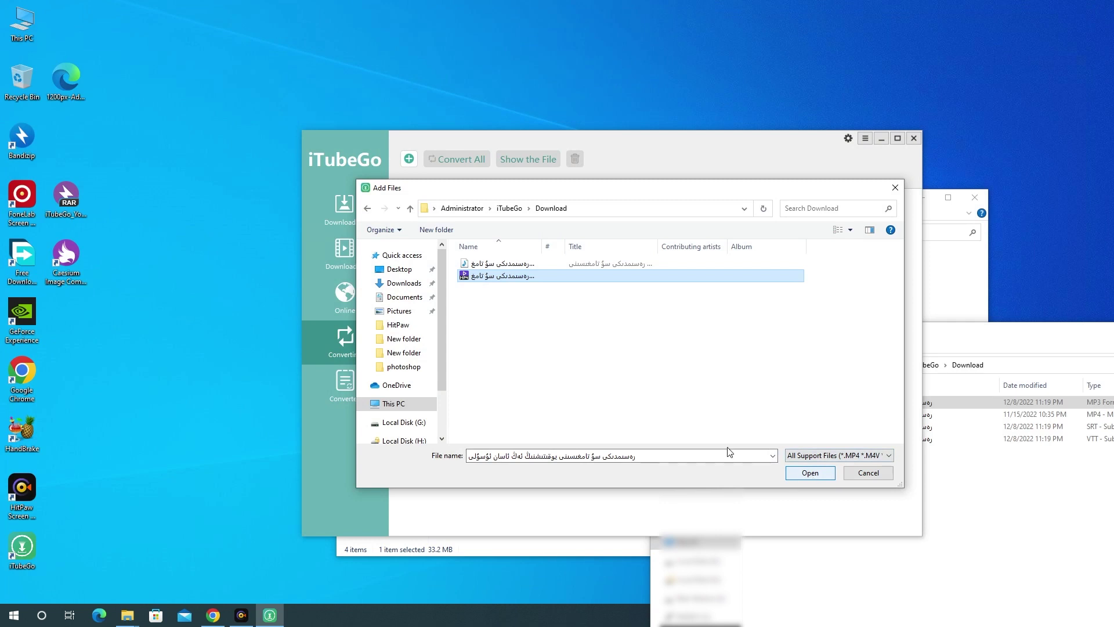
{"action": "left_click", "coordinate": [796, 477]}
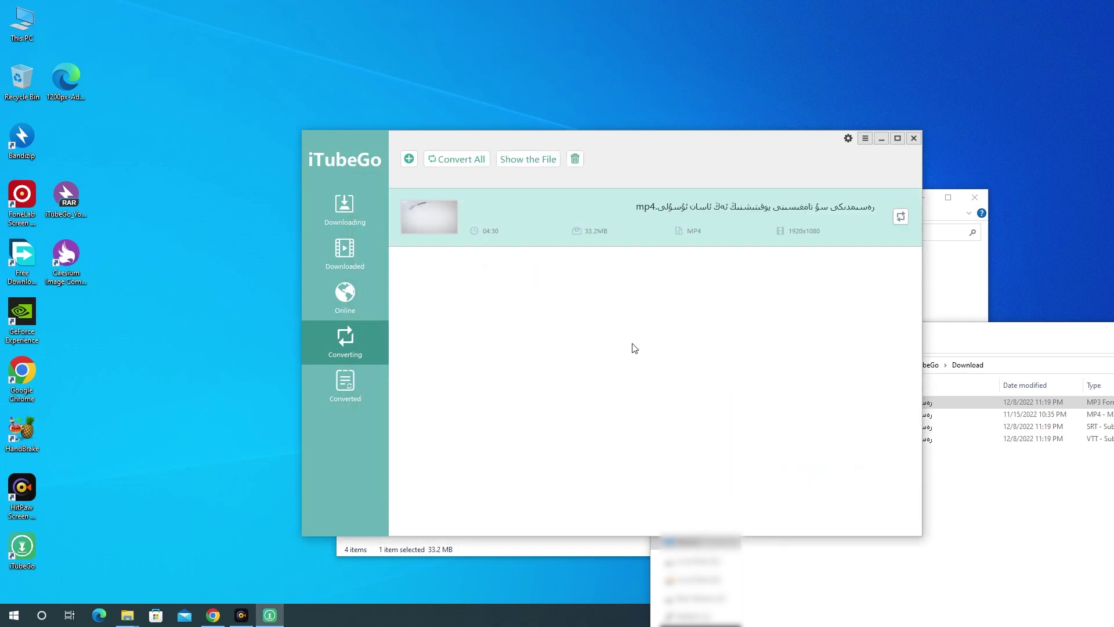
Step: Convert the added MP4 video to OGG audio, keeping the quality the same as source
{"action": "left_click", "coordinate": [466, 159]}
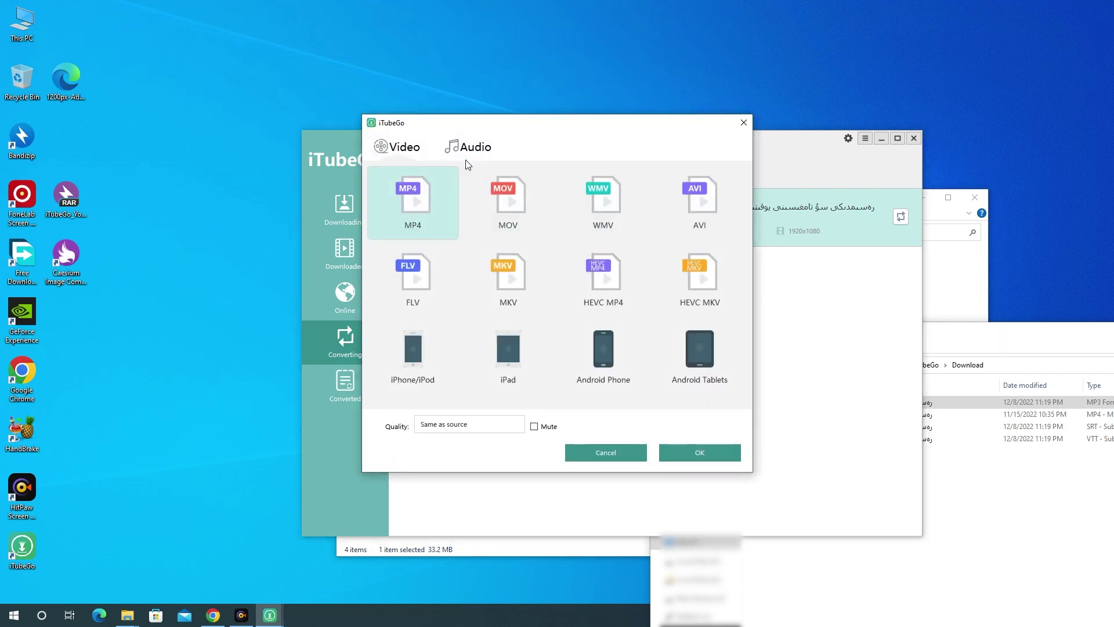
{"action": "left_click_drag", "start_coordinate": [477, 127], "coordinate": [641, 159]}
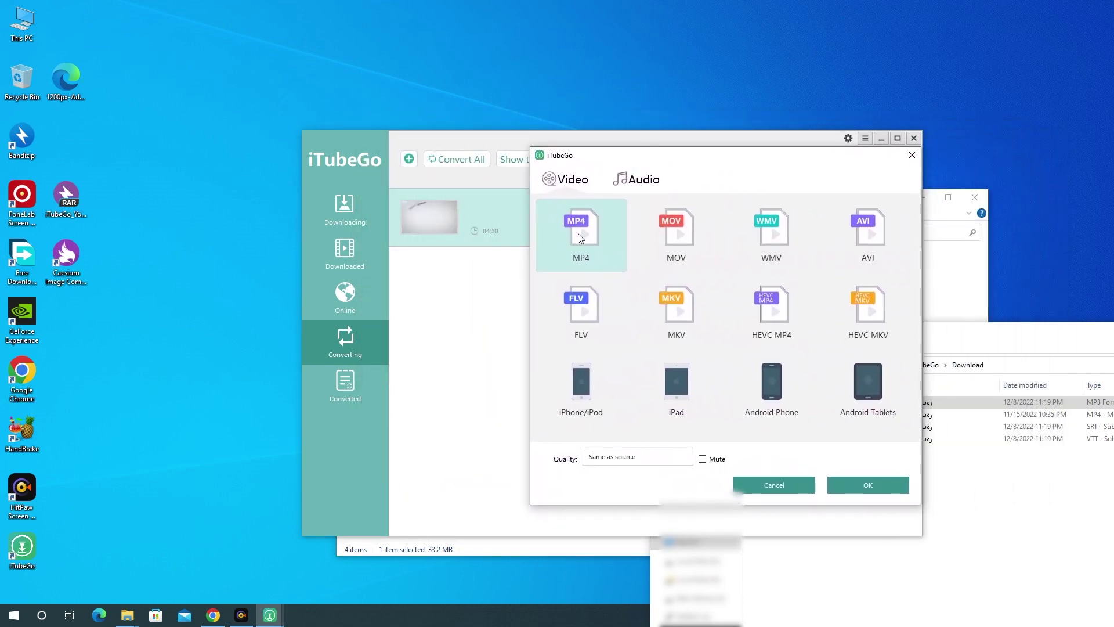
{"action": "left_click", "coordinate": [686, 230]}
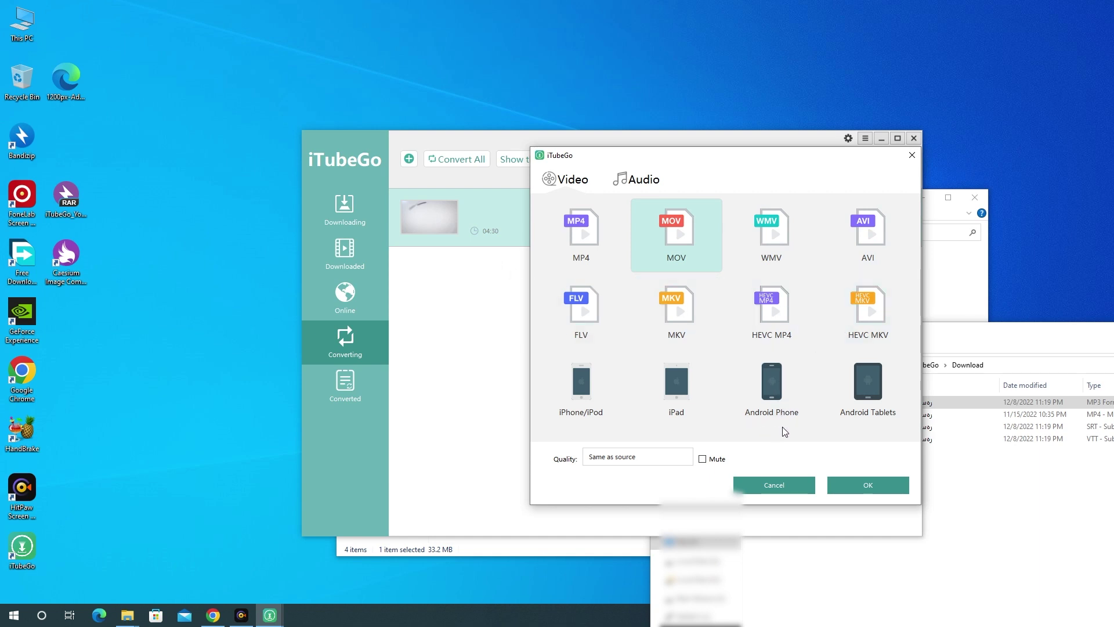
{"action": "left_click", "coordinate": [636, 183]}
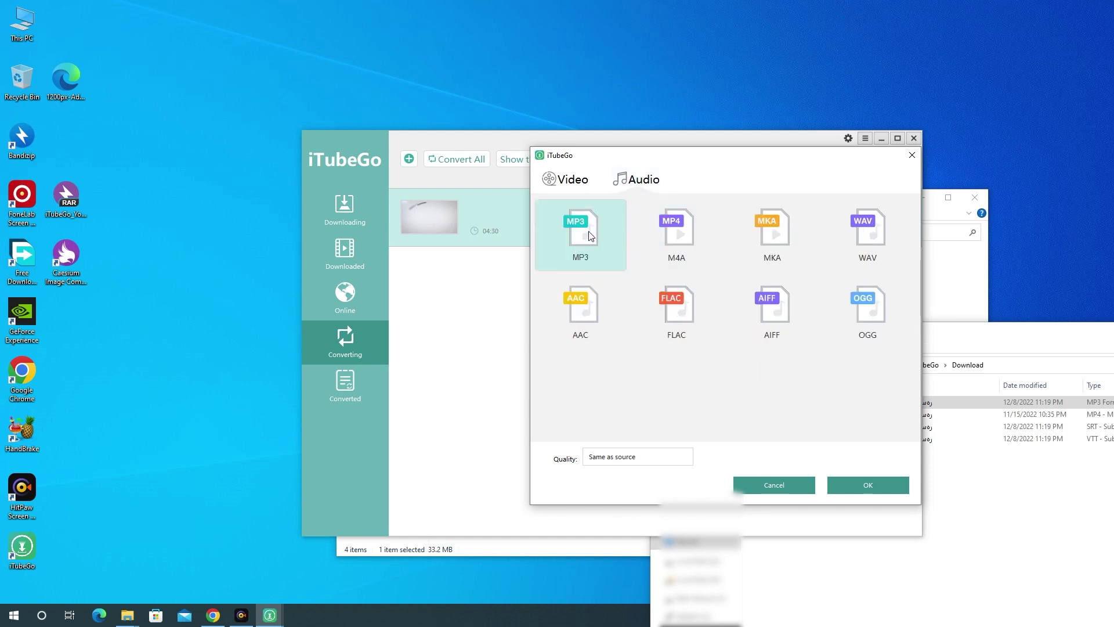
{"action": "left_click", "coordinate": [872, 311]}
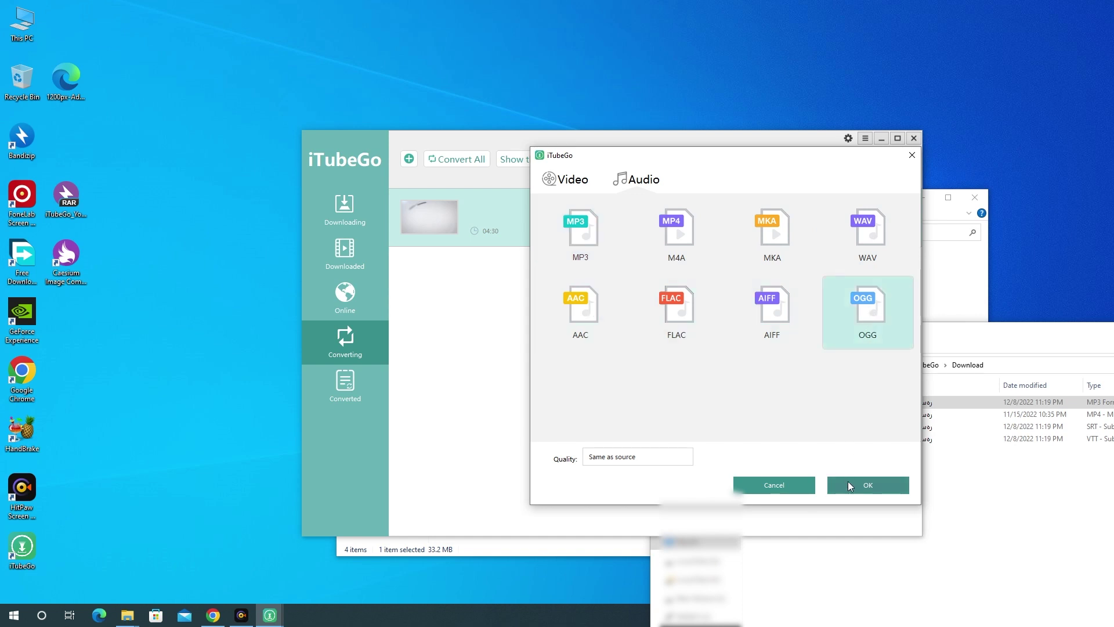
{"action": "left_click", "coordinate": [874, 491]}
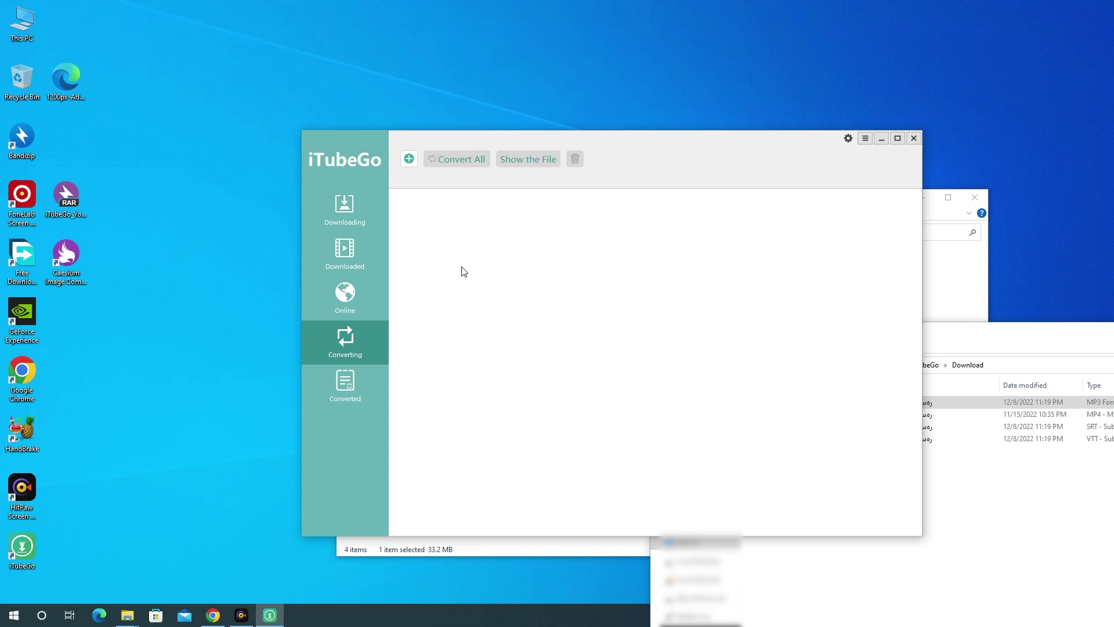
Step: Open the converted OGG file's folder from the Converted section and widen the Name column to fit its title
{"action": "left_click", "coordinate": [350, 387]}
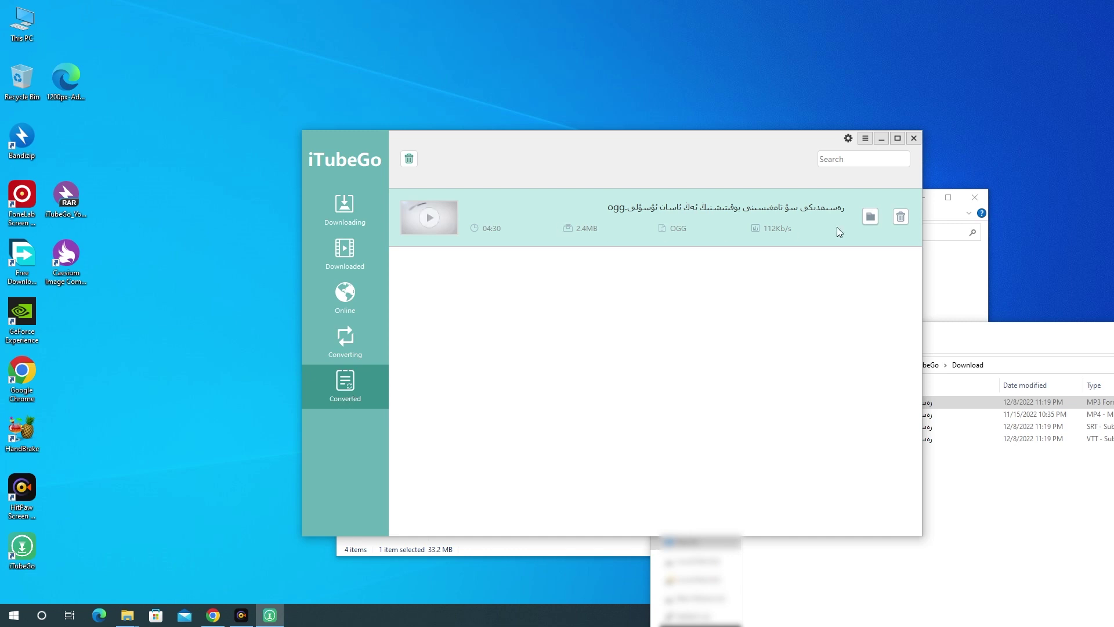
{"action": "left_click", "coordinate": [871, 217]}
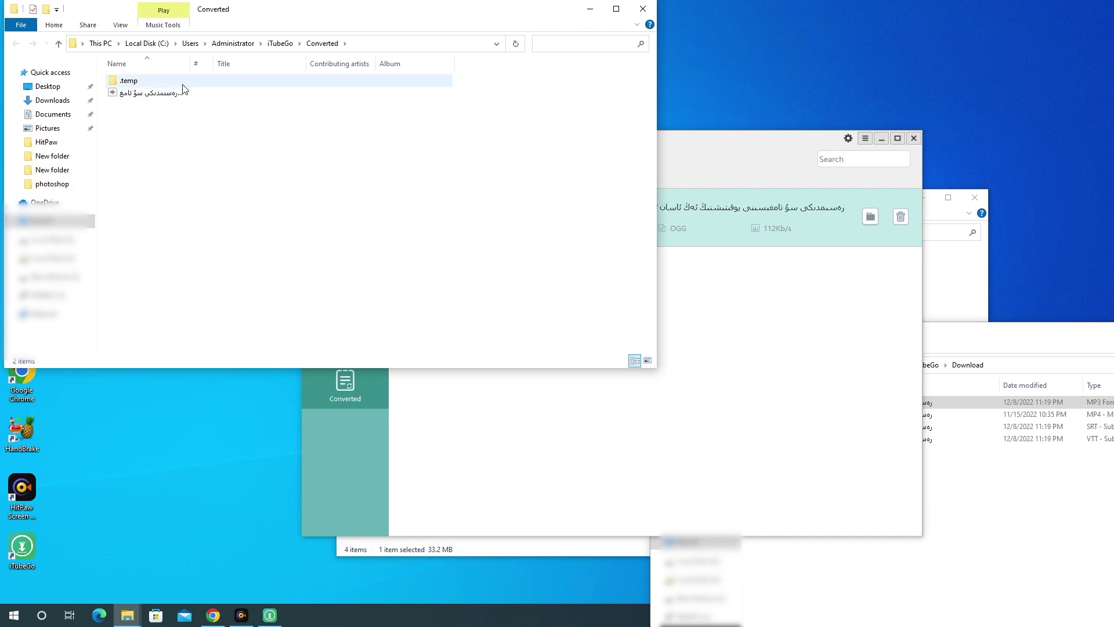
{"action": "left_click_drag", "start_coordinate": [188, 63], "coordinate": [377, 64]}
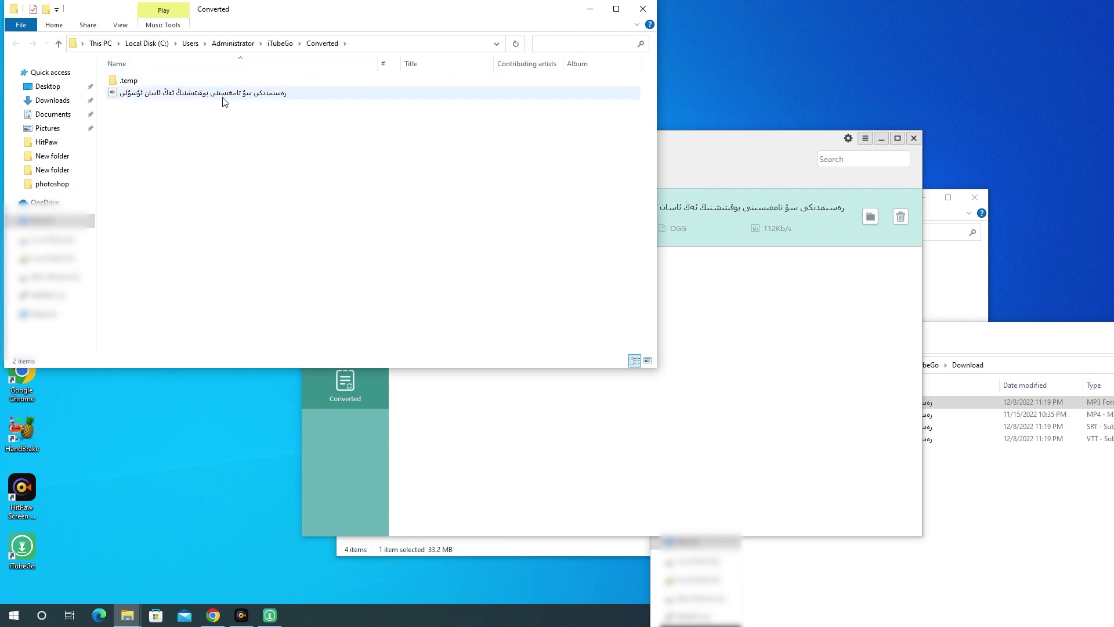
Step: Check the file type in the converted audio file's properties, and close the properties and the folder
{"action": "left_click", "coordinate": [174, 96]}
{"action": "right_click", "coordinate": [174, 96]}
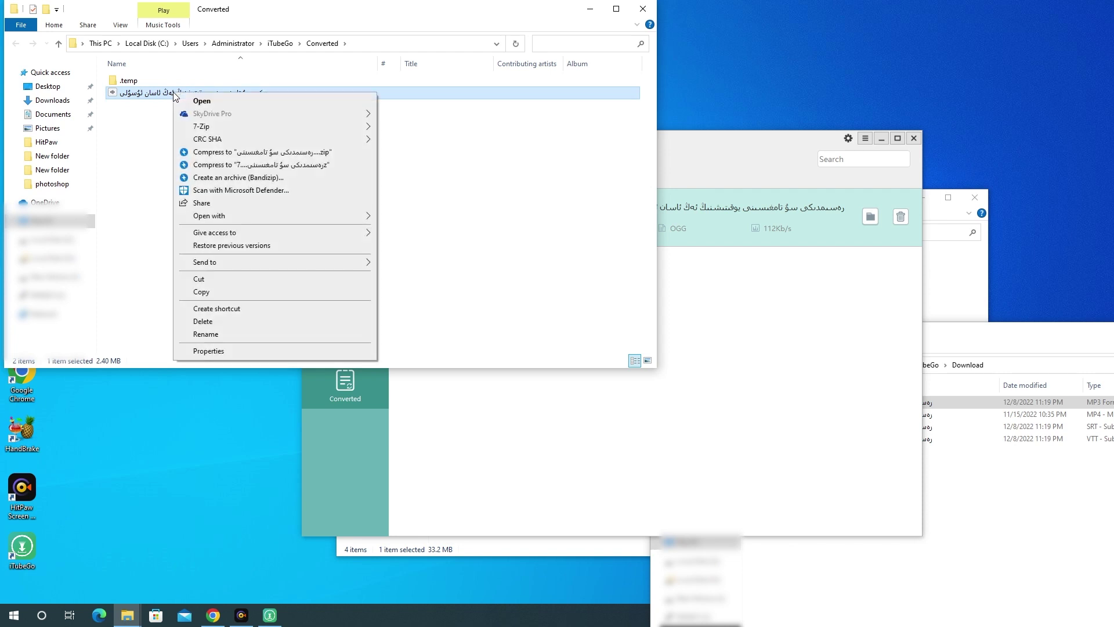
{"action": "left_click", "coordinate": [206, 351]}
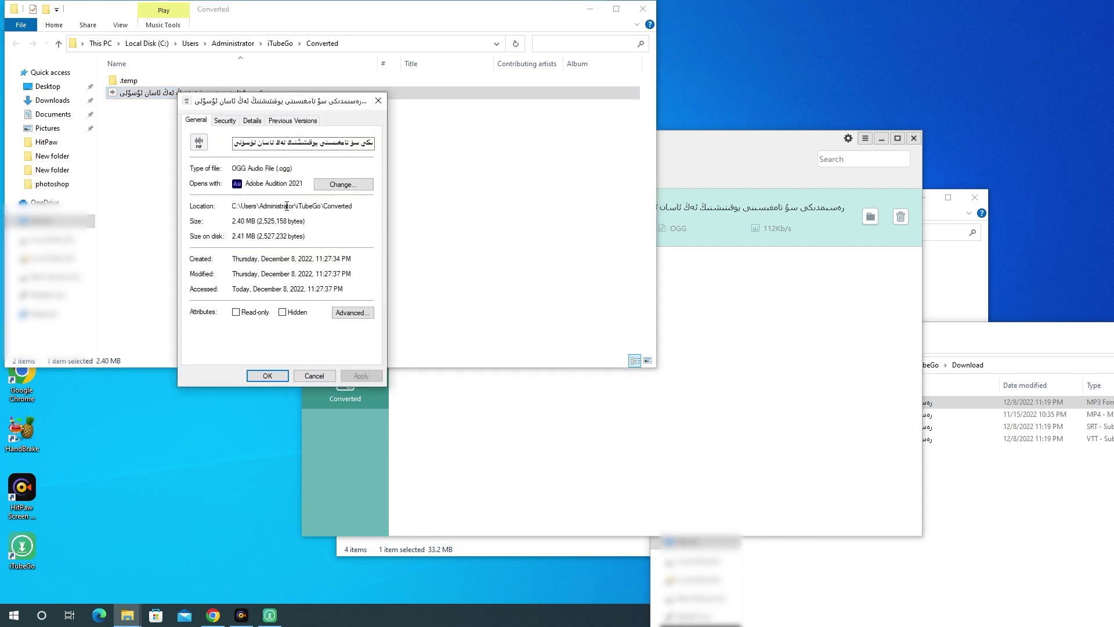
{"action": "left_click_drag", "start_coordinate": [232, 169], "coordinate": [287, 171]}
{"action": "left_click", "coordinate": [377, 103]}
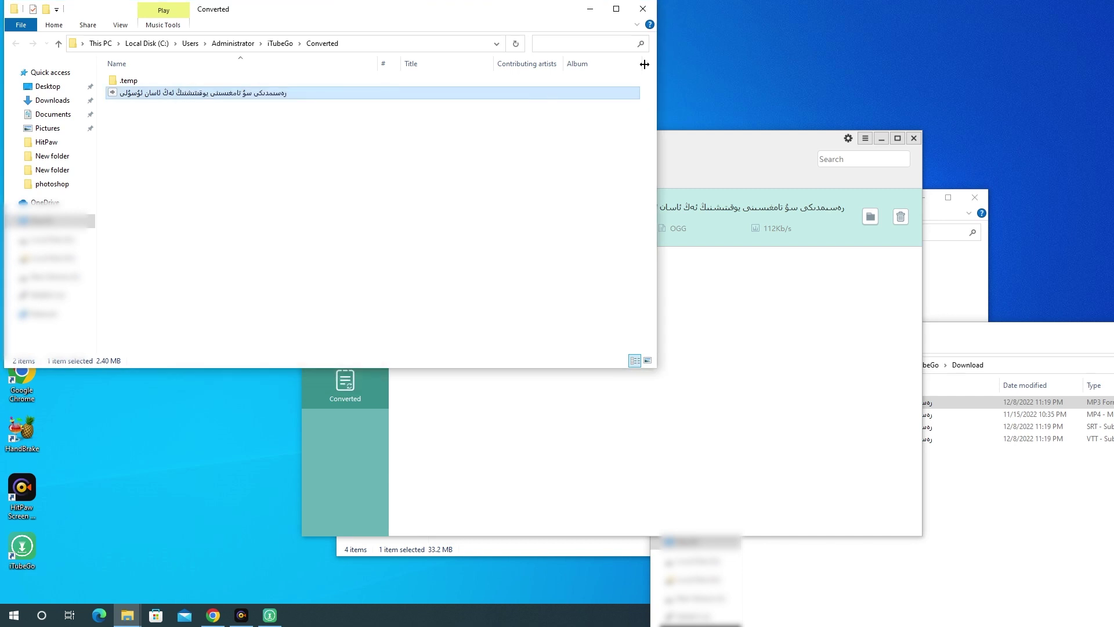
{"action": "left_click", "coordinate": [643, 10]}
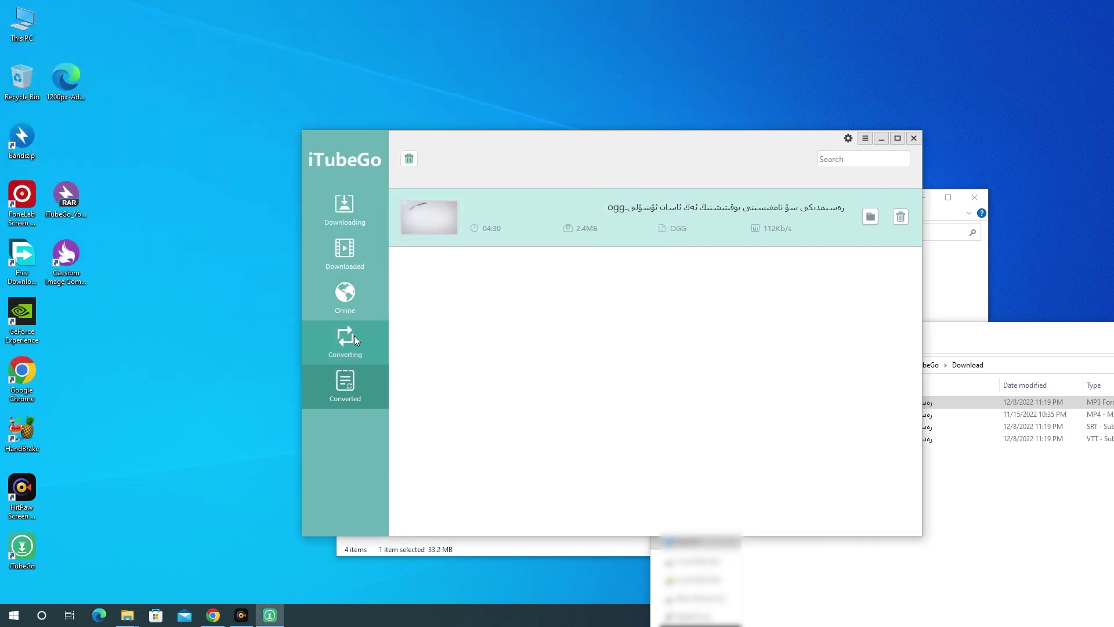
{"action": "left_click", "coordinate": [346, 348]}
{"action": "left_click", "coordinate": [411, 160]}
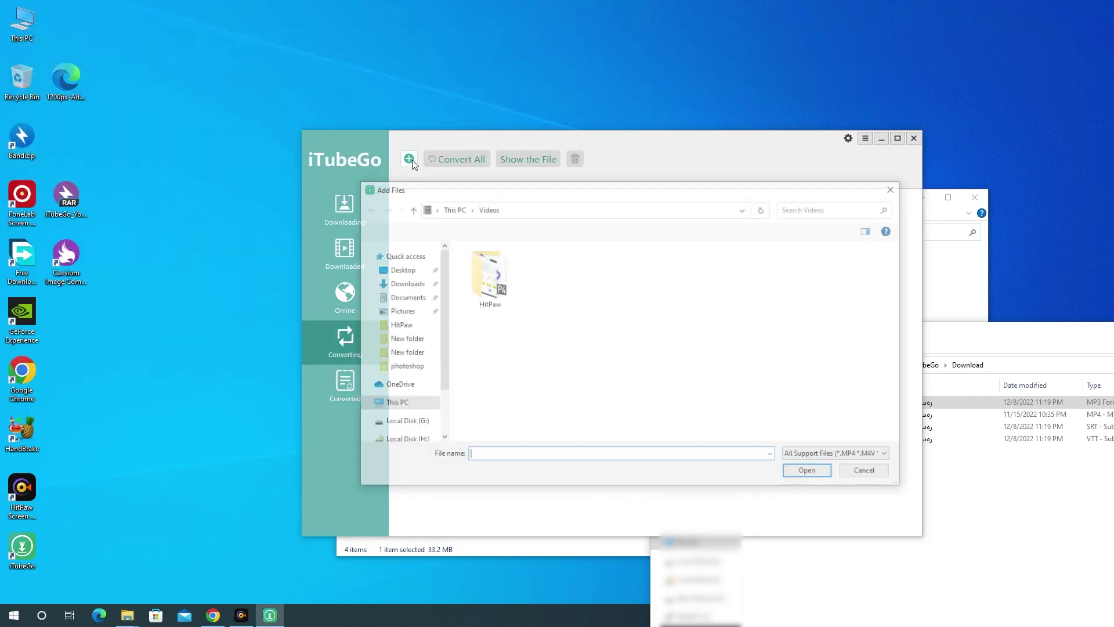
{"action": "left_click", "coordinate": [893, 185]}
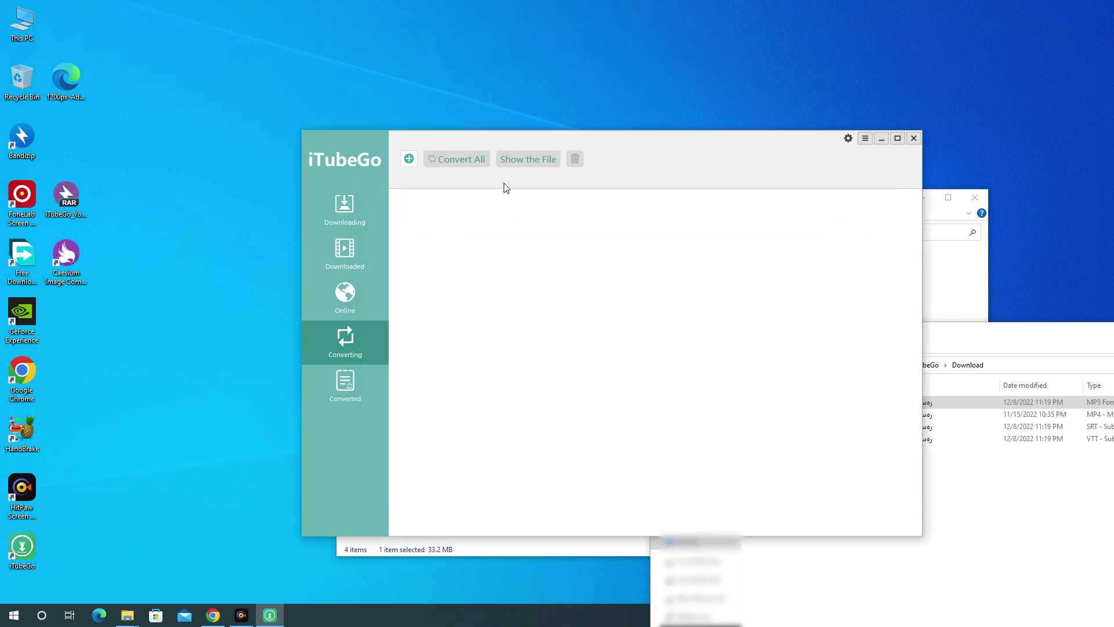
Step: Copy the web address of the "Java Technical Interview Questions 1" YouTube video in Chrome
{"action": "left_click", "coordinate": [349, 207]}
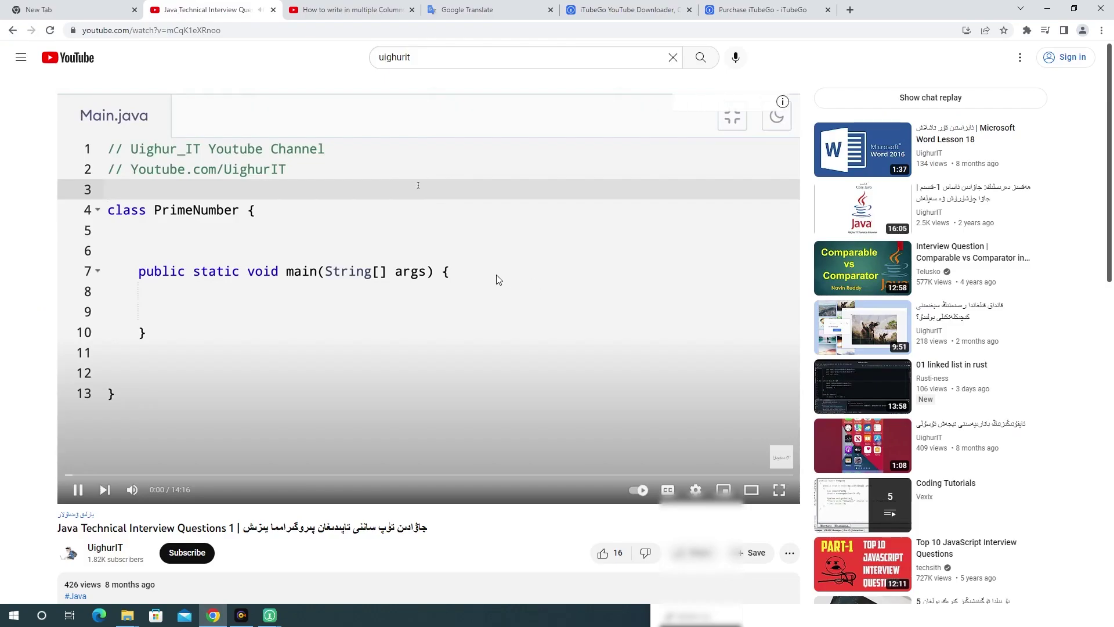
{"action": "left_click", "coordinate": [235, 30]}
{"action": "right_click", "coordinate": [236, 32]}
{"action": "left_click", "coordinate": [268, 104]}
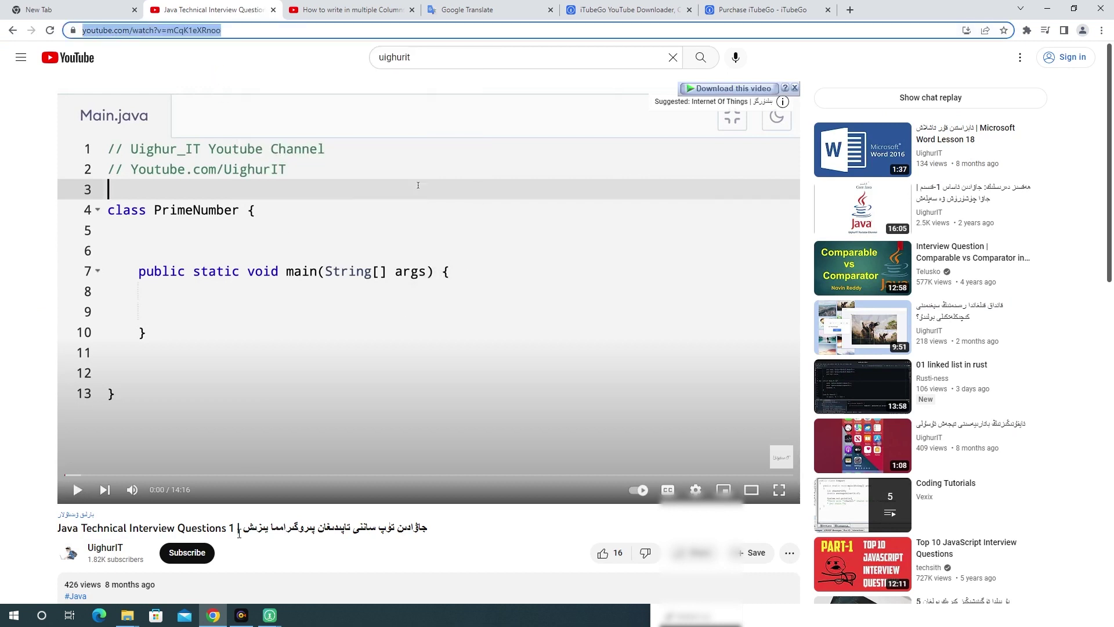
Step: Return to iTubeGo, close the open settings window, add the copied video URL to the downloading queue, and pause that download
{"action": "mouse_move", "coordinate": [270, 616]}
{"action": "mouse_move", "coordinate": [318, 569]}
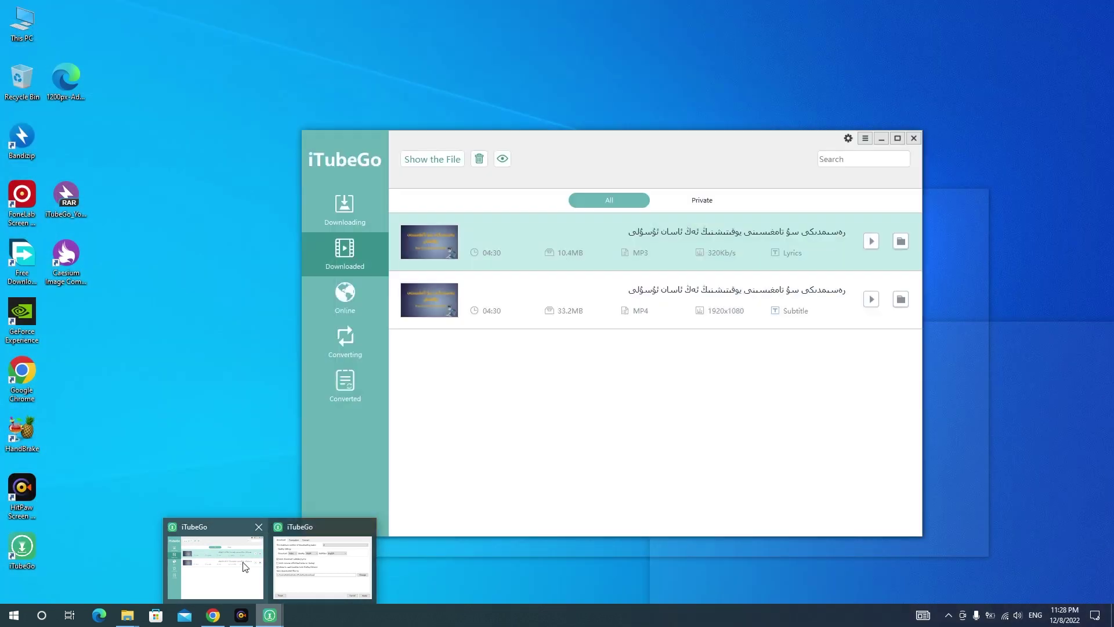
{"action": "left_click", "coordinate": [215, 566]}
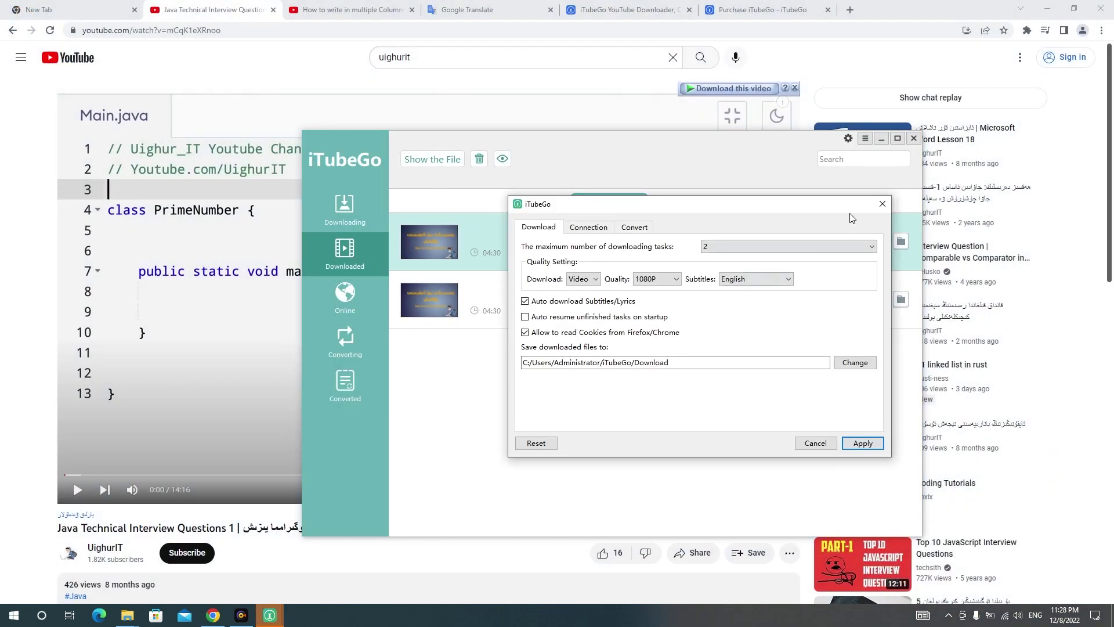
{"action": "left_click", "coordinate": [882, 204]}
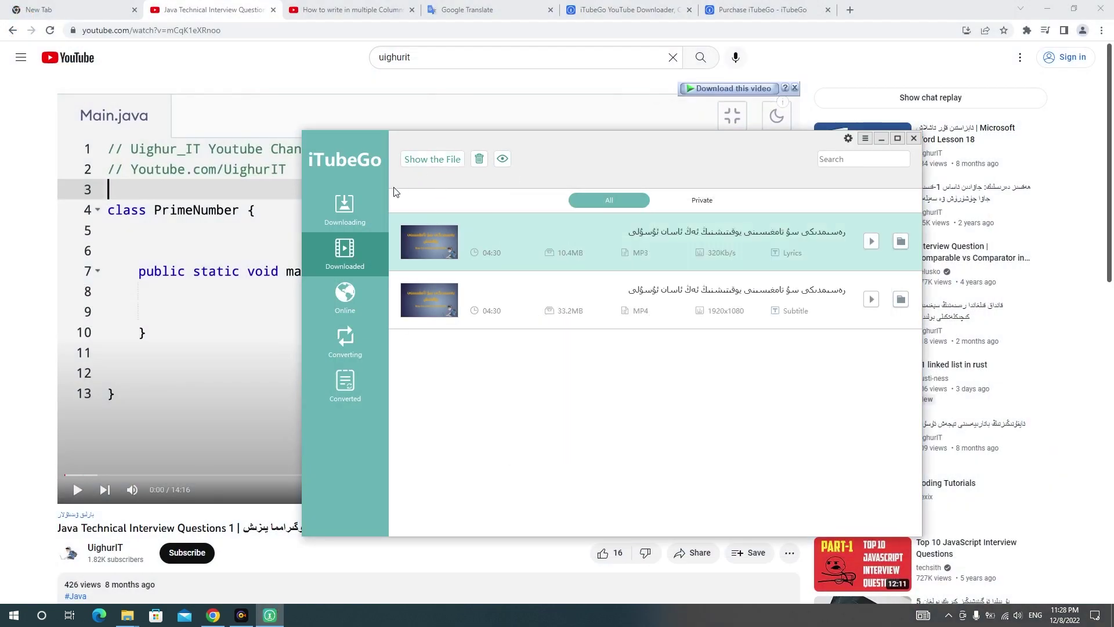
{"action": "left_click", "coordinate": [351, 203]}
{"action": "left_click", "coordinate": [435, 159]}
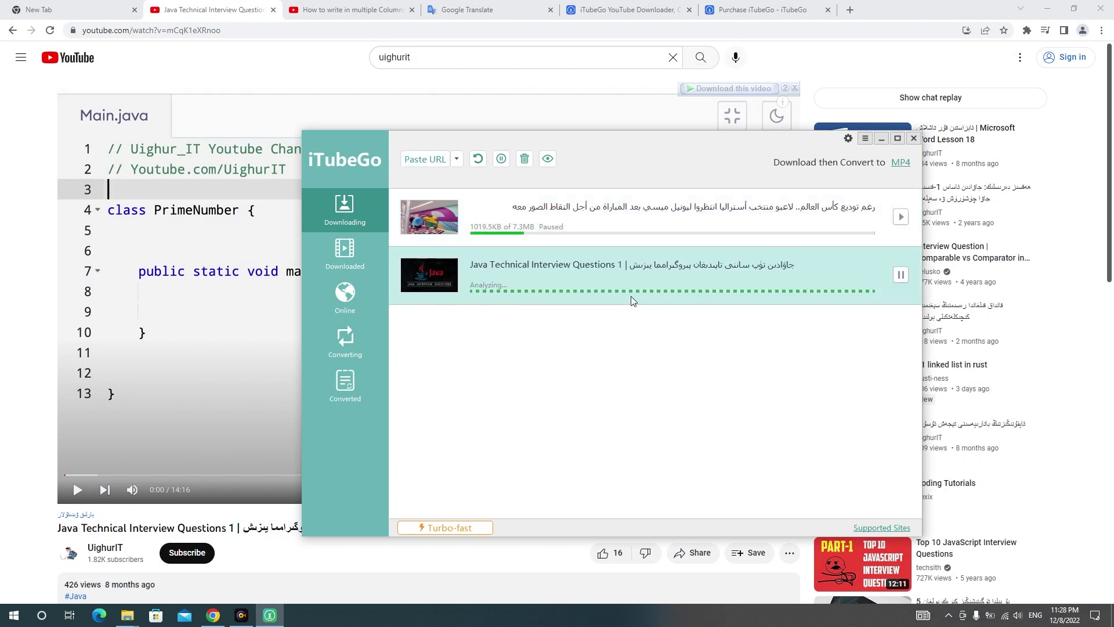
{"action": "left_click", "coordinate": [901, 275]}
Step: Open the download settings, switch the download type to Audio, and set it back to Video
{"action": "left_click", "coordinate": [848, 138]}
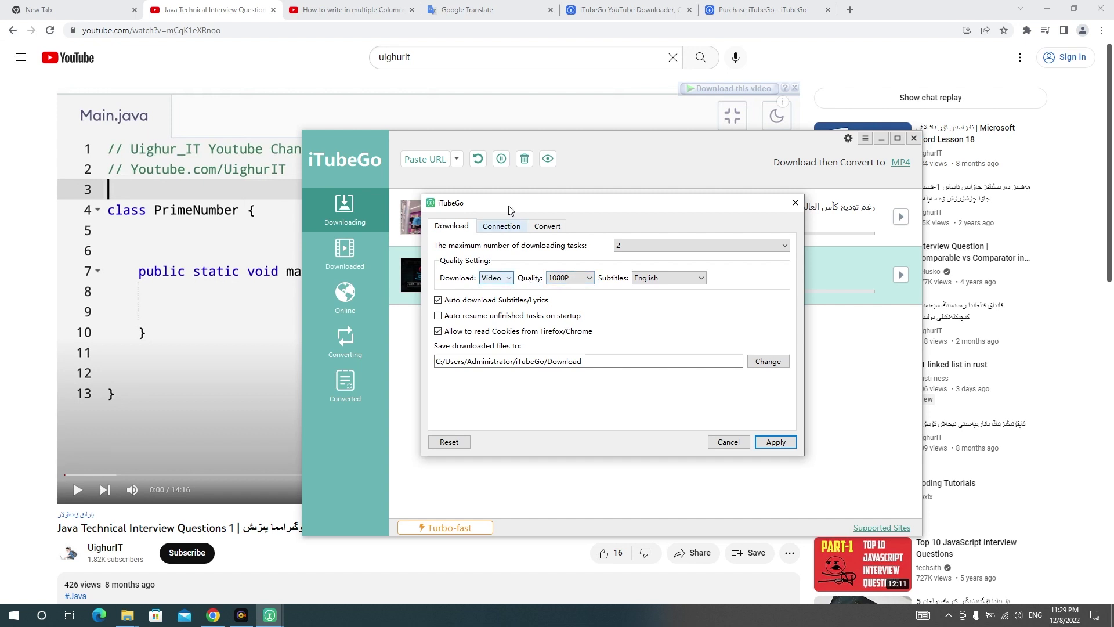
{"action": "left_click_drag", "start_coordinate": [511, 210], "coordinate": [571, 203]}
{"action": "left_click", "coordinate": [558, 270]}
{"action": "left_click", "coordinate": [559, 284]}
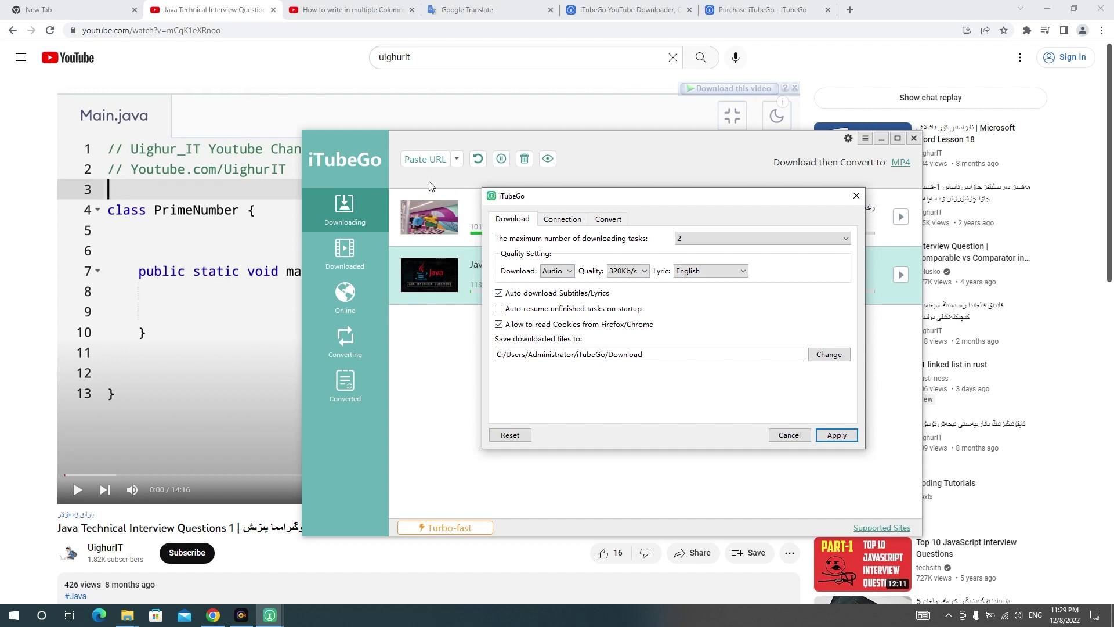
{"action": "left_click_drag", "start_coordinate": [538, 201], "coordinate": [632, 207]}
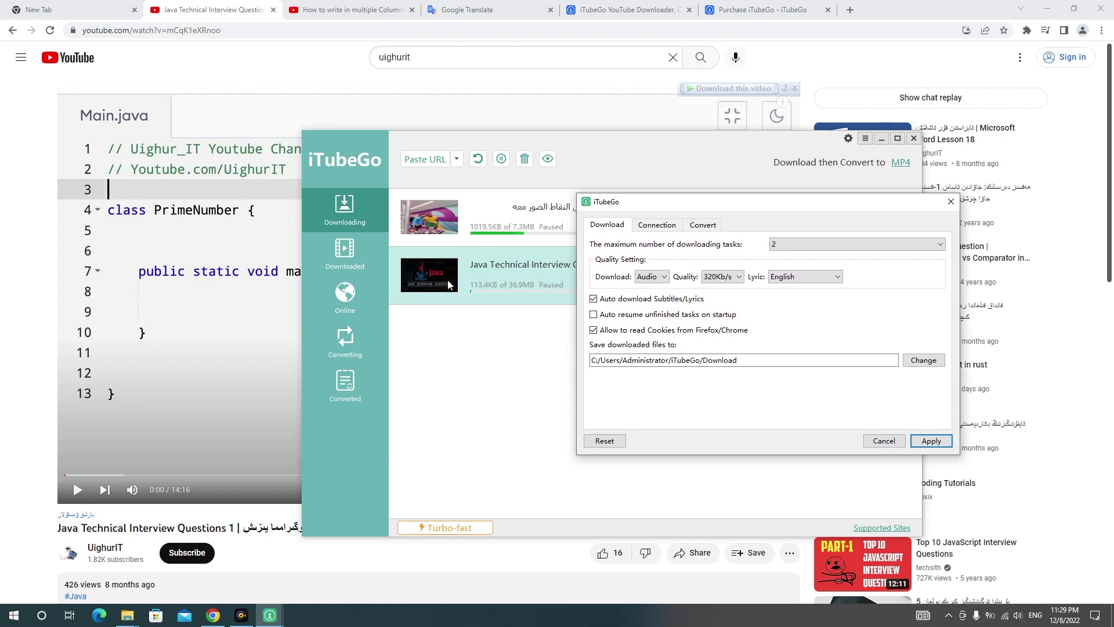
{"action": "left_click", "coordinate": [660, 279]}
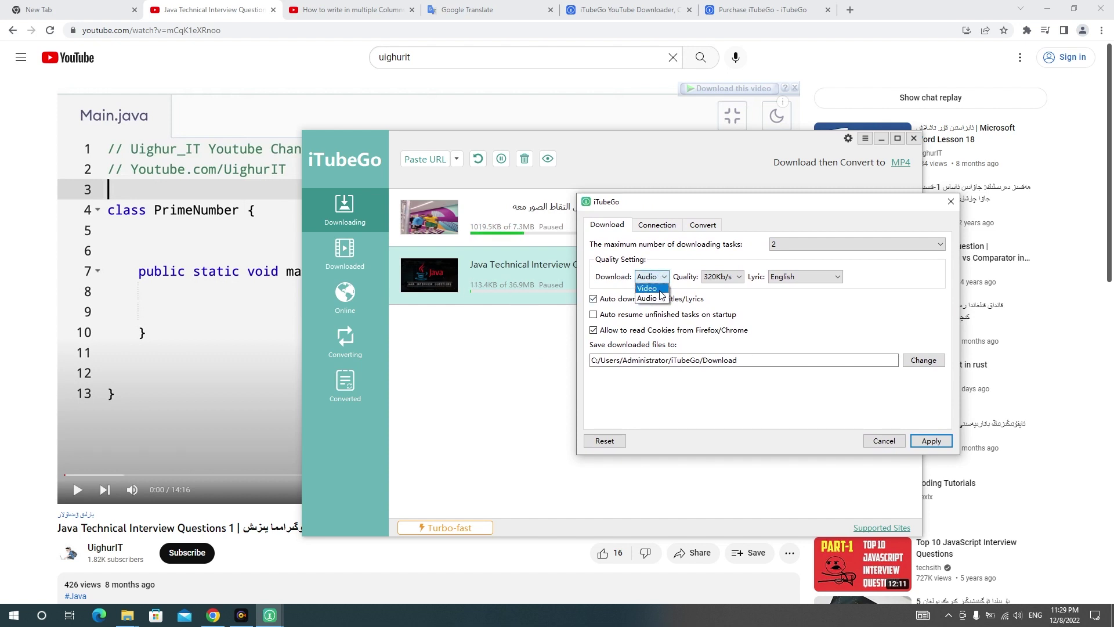
{"action": "left_click", "coordinate": [658, 292]}
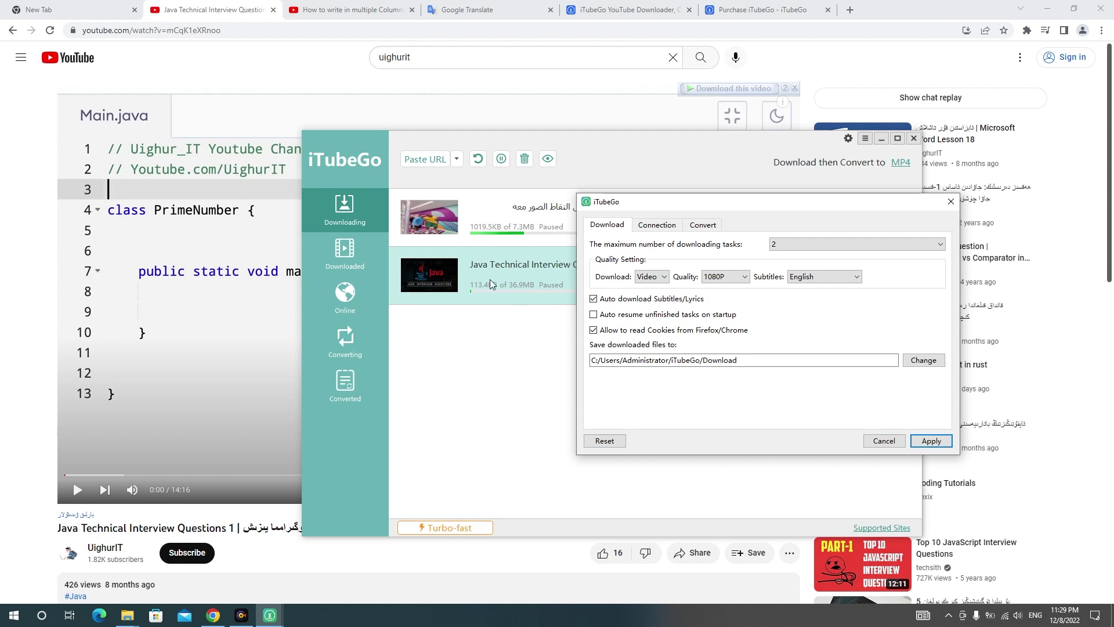
Step: Set the video download quality to 480P and return it to 1080P
{"action": "left_click", "coordinate": [730, 277]}
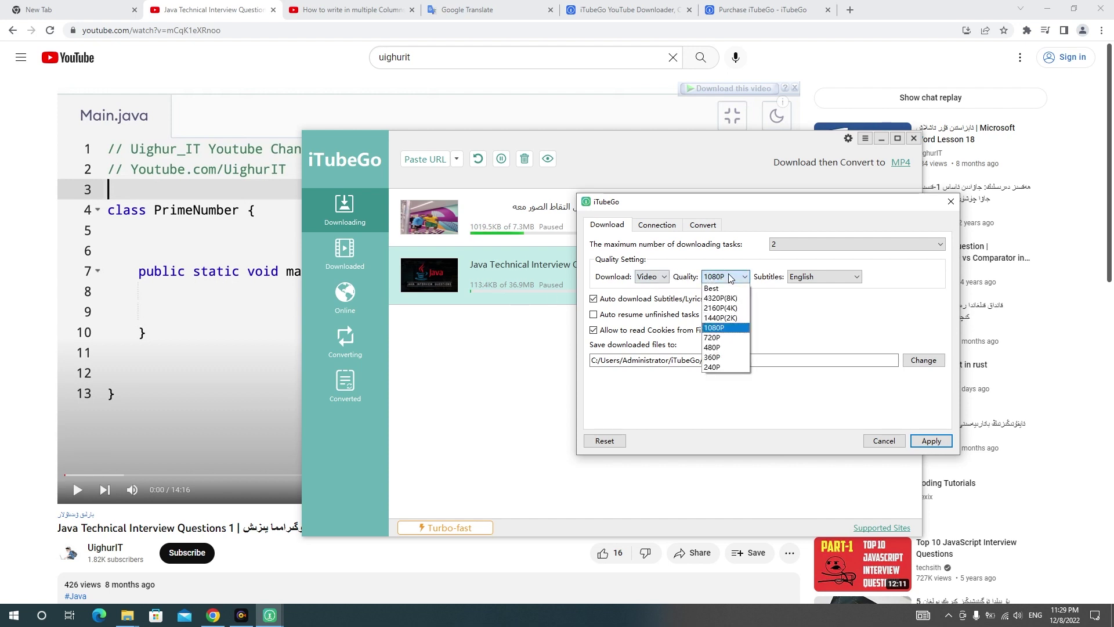
{"action": "left_click", "coordinate": [719, 345]}
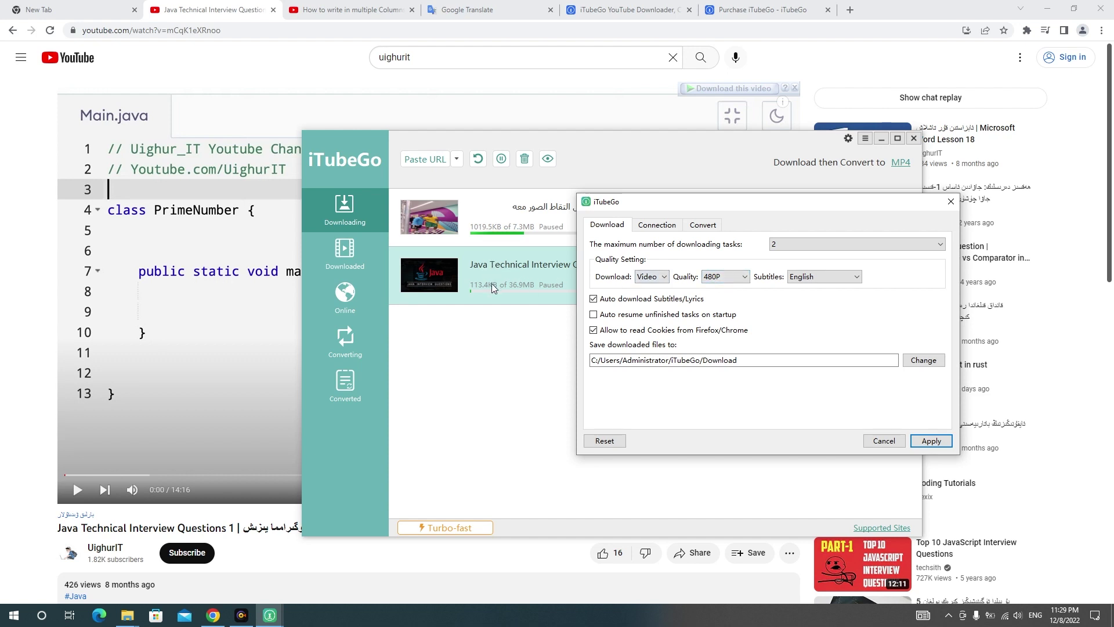
{"action": "left_click", "coordinate": [744, 277]}
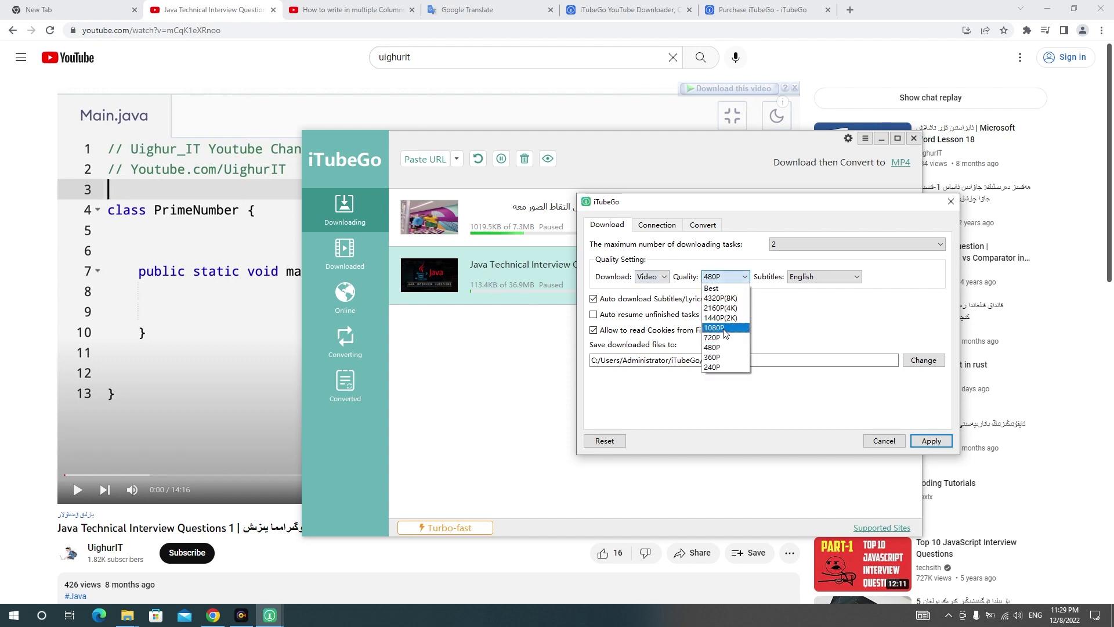
{"action": "left_click", "coordinate": [727, 329]}
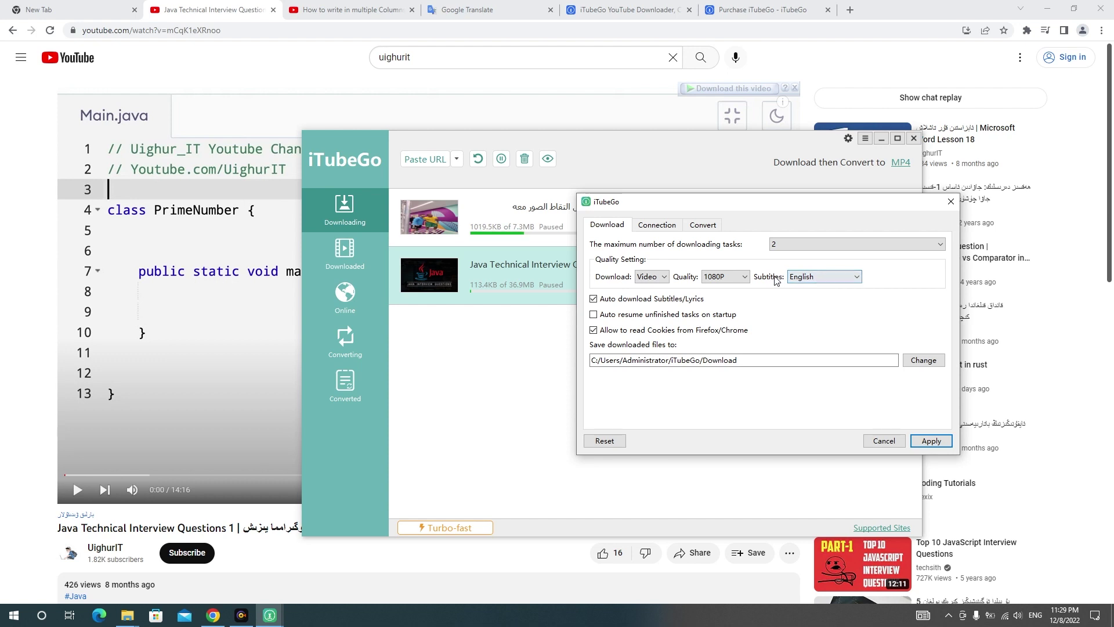
Step: Set the subtitle language to Türkçe and apply the download settings
{"action": "left_click", "coordinate": [824, 277]}
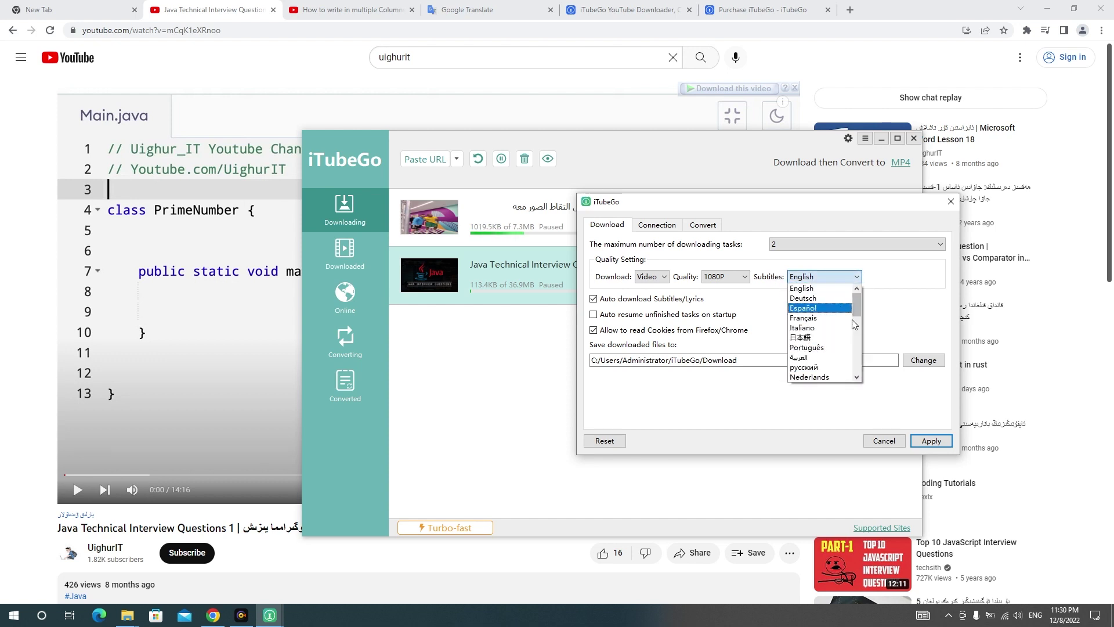
{"action": "left_click_drag", "start_coordinate": [859, 298], "coordinate": [864, 331]}
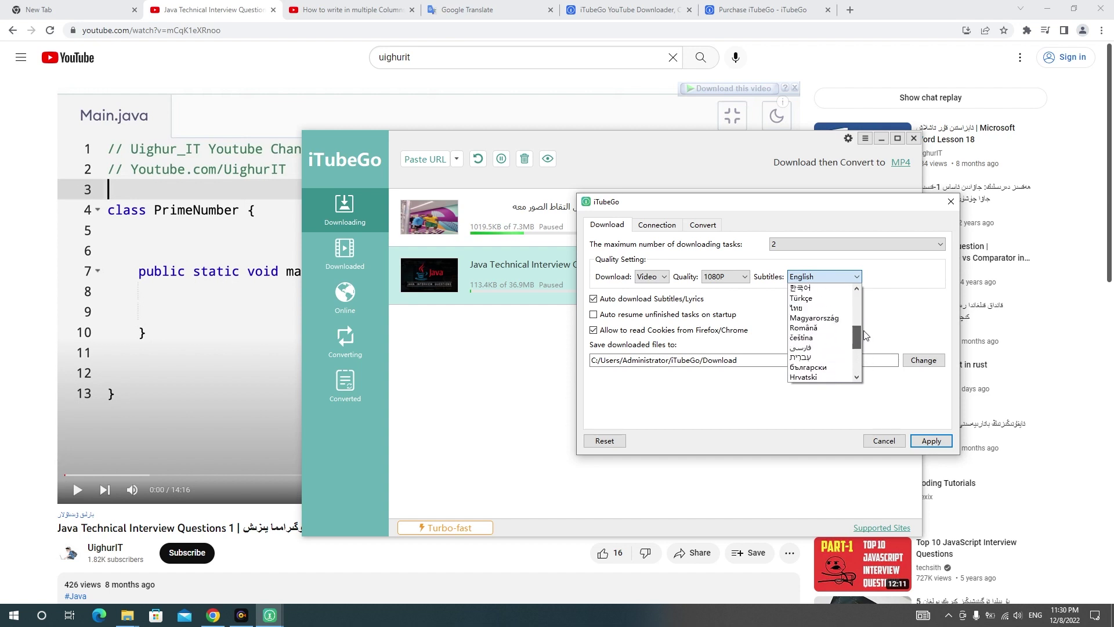
{"action": "left_click", "coordinate": [823, 299]}
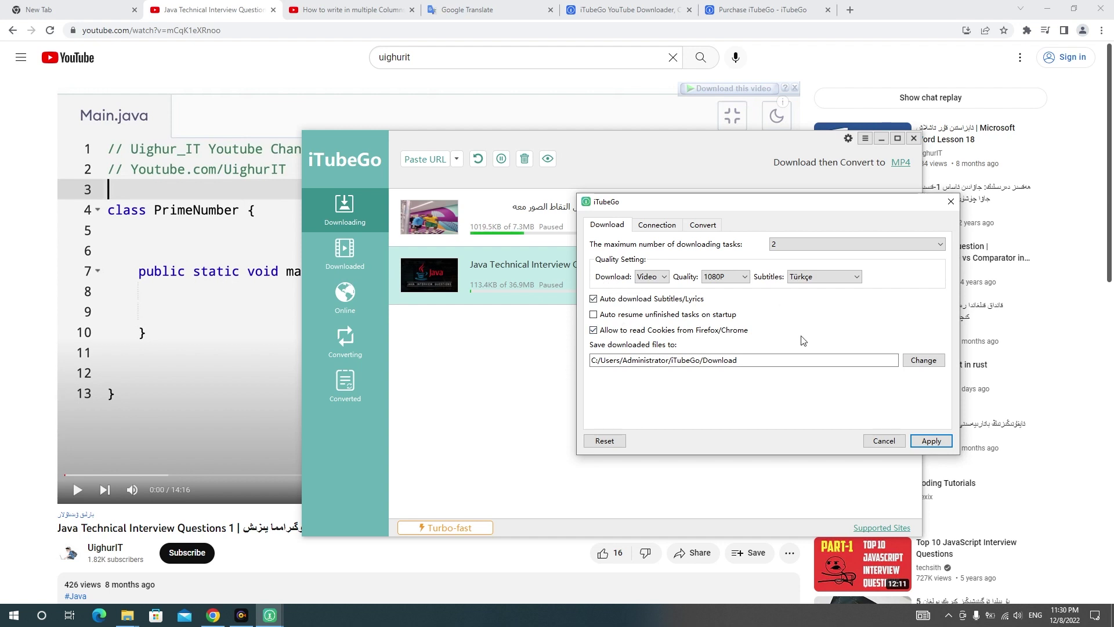
{"action": "left_click", "coordinate": [929, 441]}
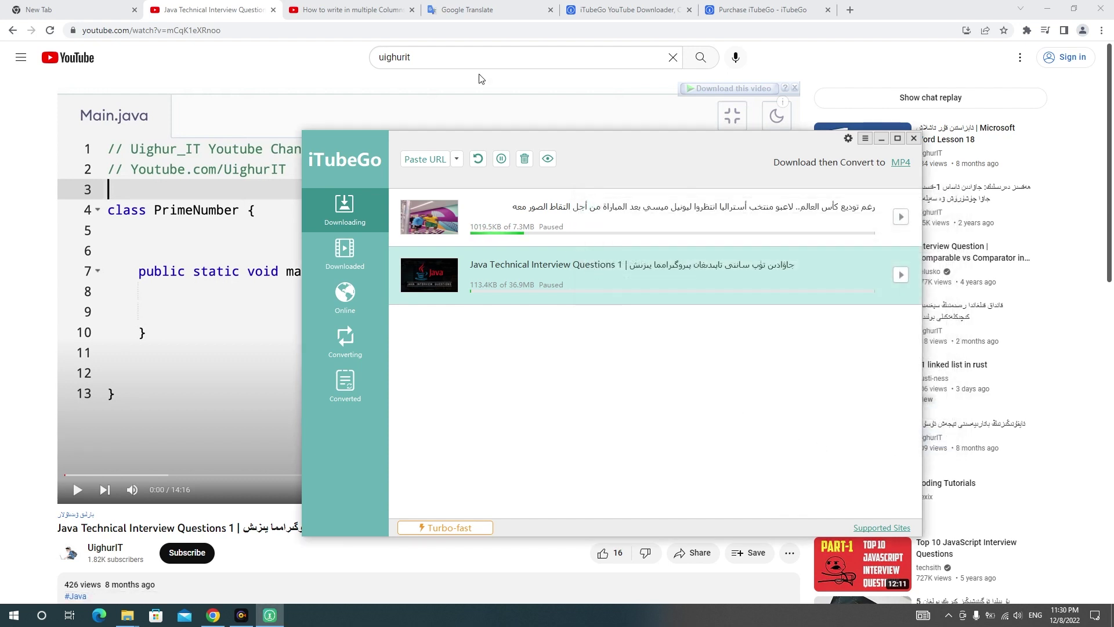
Step: Open the "How to write in multiple Columns in Microsoft Word 2013" video in the browser, play it briefly, and copy its URL
{"action": "left_click", "coordinate": [355, 11]}
{"action": "left_click", "coordinate": [378, 225]}
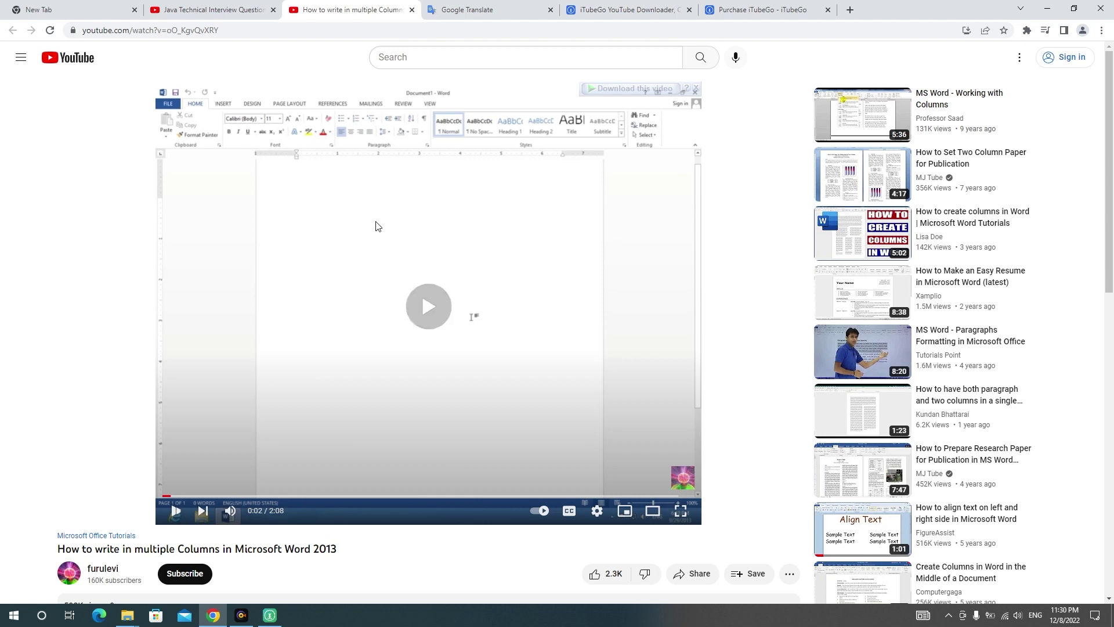
{"action": "left_click", "coordinate": [204, 496]}
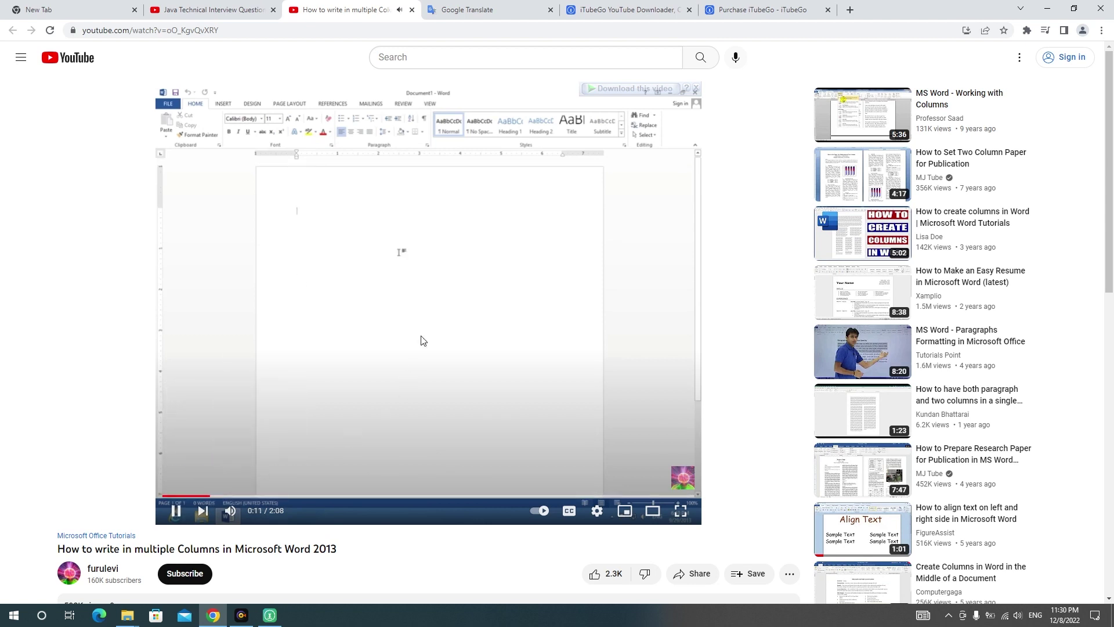
{"action": "left_click", "coordinate": [420, 339]}
{"action": "left_click", "coordinate": [242, 35]}
{"action": "right_click", "coordinate": [242, 36]}
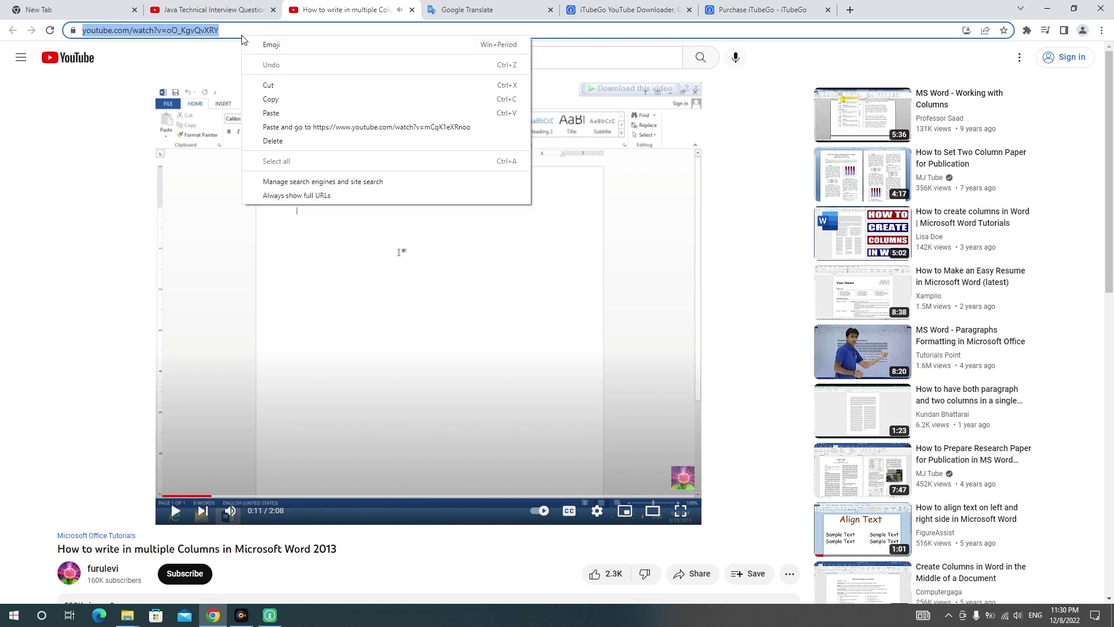
{"action": "left_click", "coordinate": [274, 102]}
Step: Switch to iTubeGo, delete the paused downloads from the queue, and start downloading the copied video URL
{"action": "left_click", "coordinate": [270, 615]}
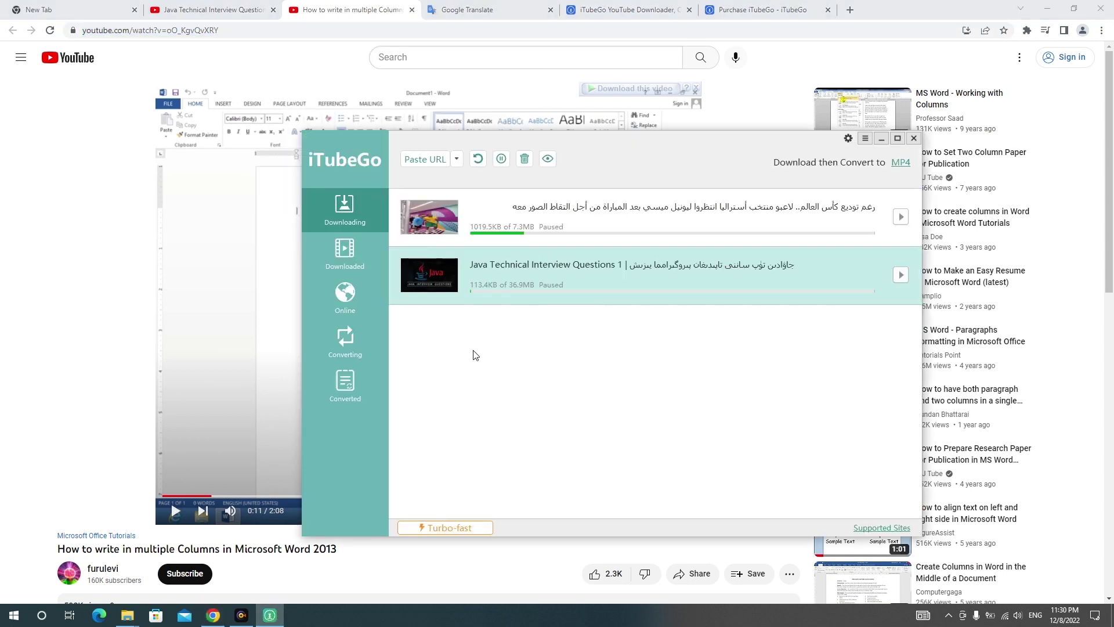
{"action": "left_click", "coordinate": [524, 159]}
{"action": "left_click", "coordinate": [664, 327]}
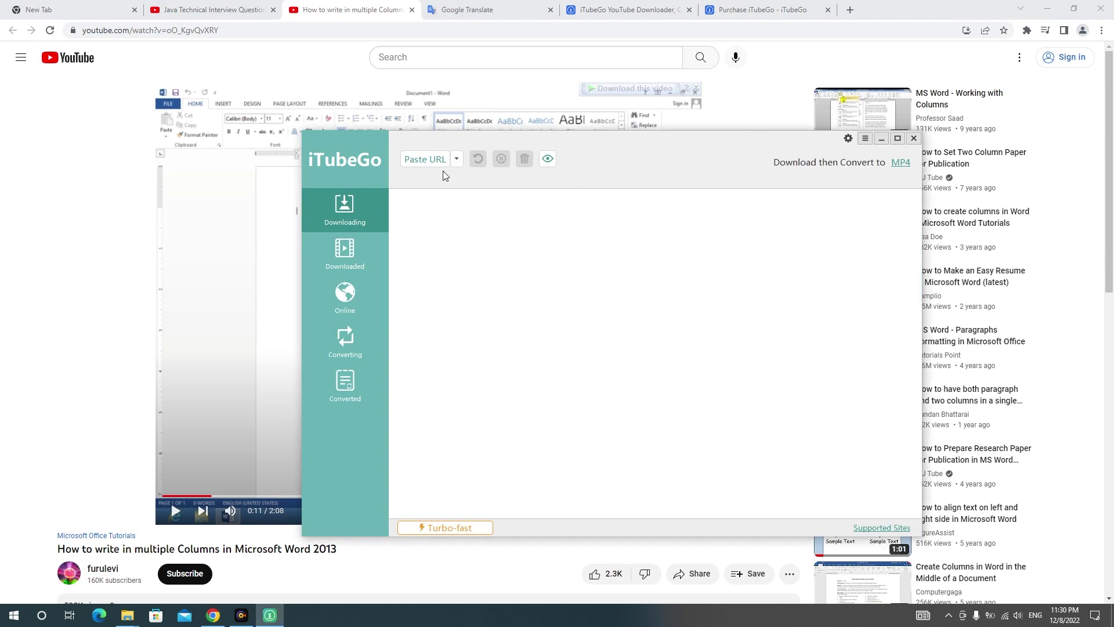
{"action": "left_click", "coordinate": [428, 161]}
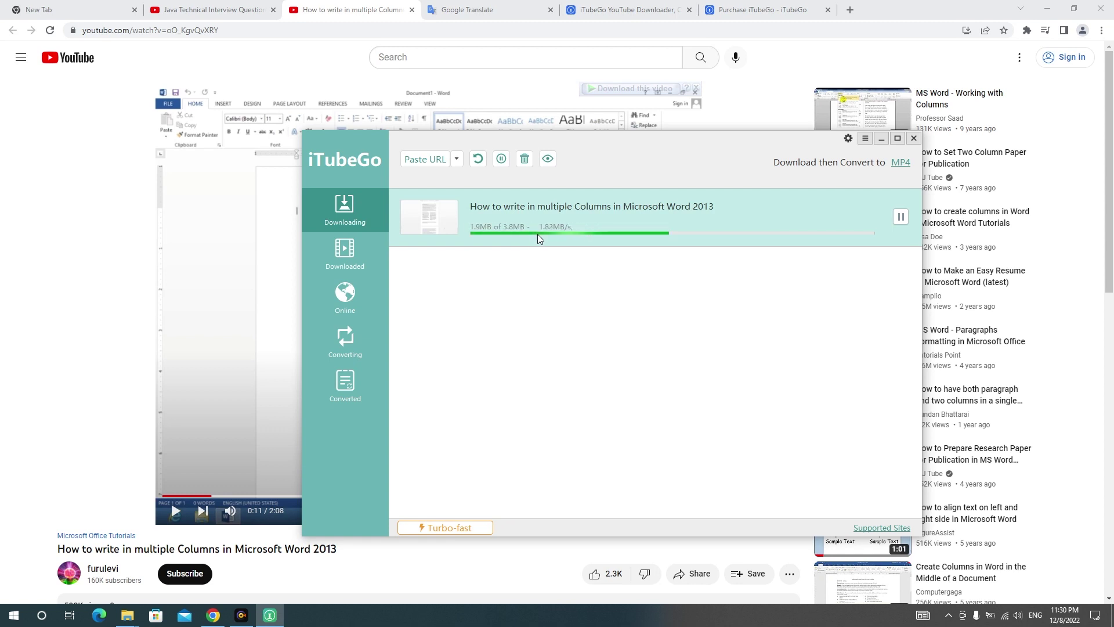
Step: Show the downloaded Word columns video in its folder and examine the SRT subtitle file saved beside it
{"action": "left_click", "coordinate": [348, 255]}
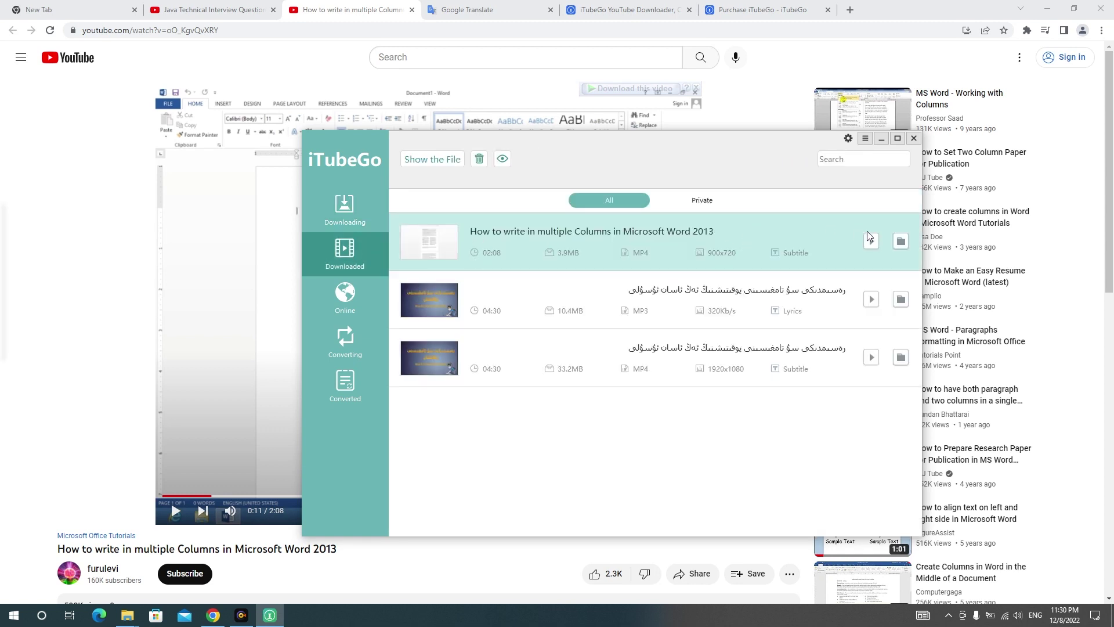
{"action": "left_click", "coordinate": [901, 241]}
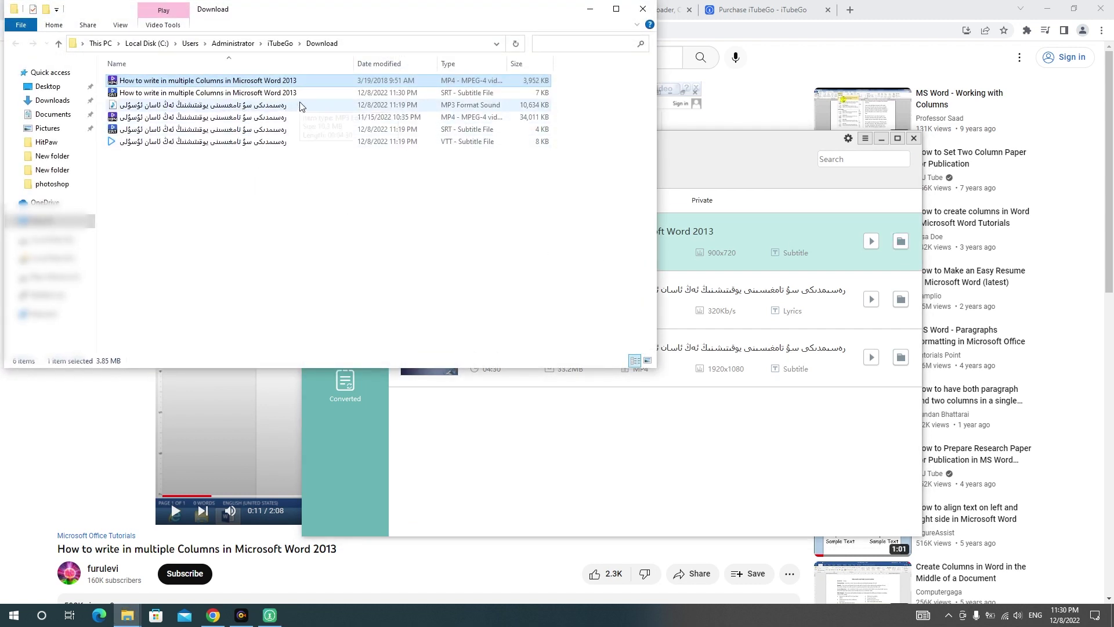
{"action": "left_click", "coordinate": [477, 94]}
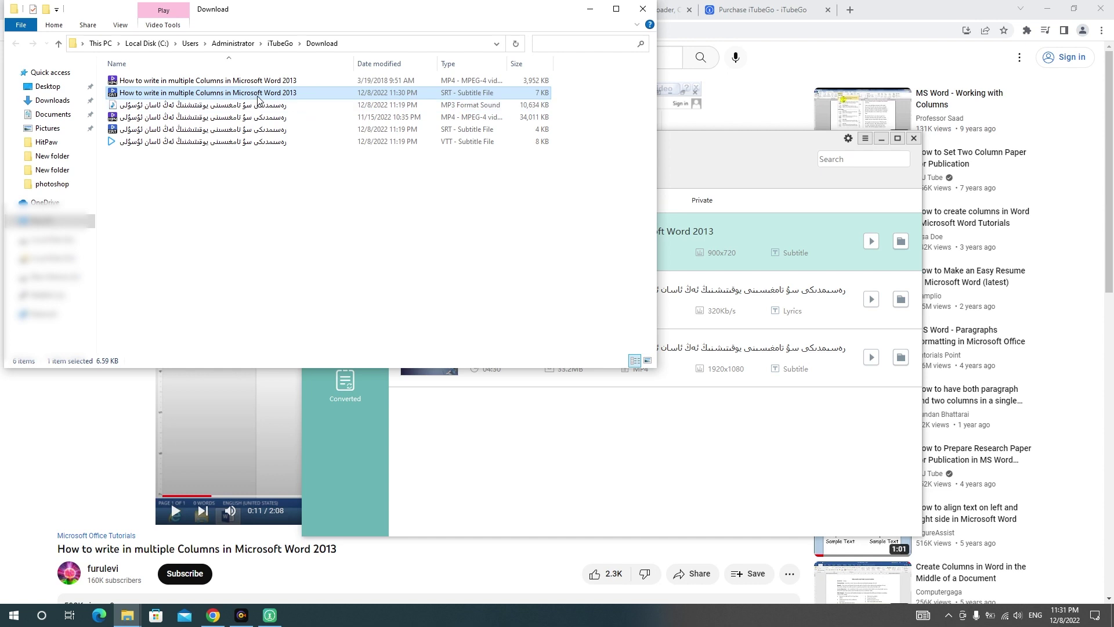
{"action": "left_click_drag", "start_coordinate": [276, 8], "coordinate": [388, 135]}
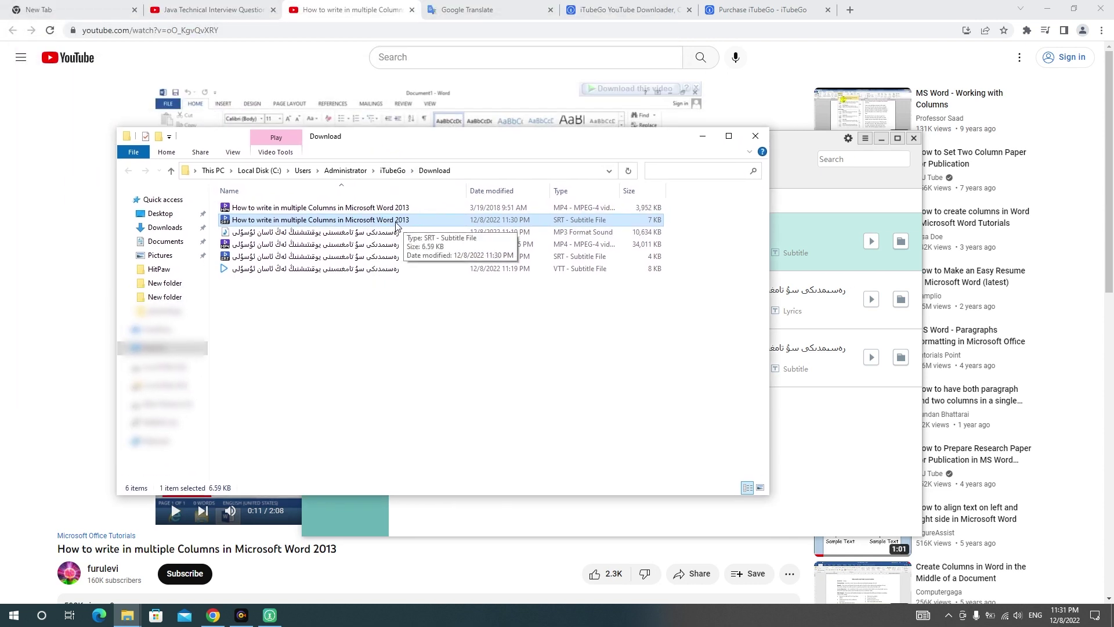
Step: Play the downloaded Word columns MP4 in PotPlayer and check its subtitles at 00:00:27 and 00:01:05
{"action": "left_click", "coordinate": [345, 209]}
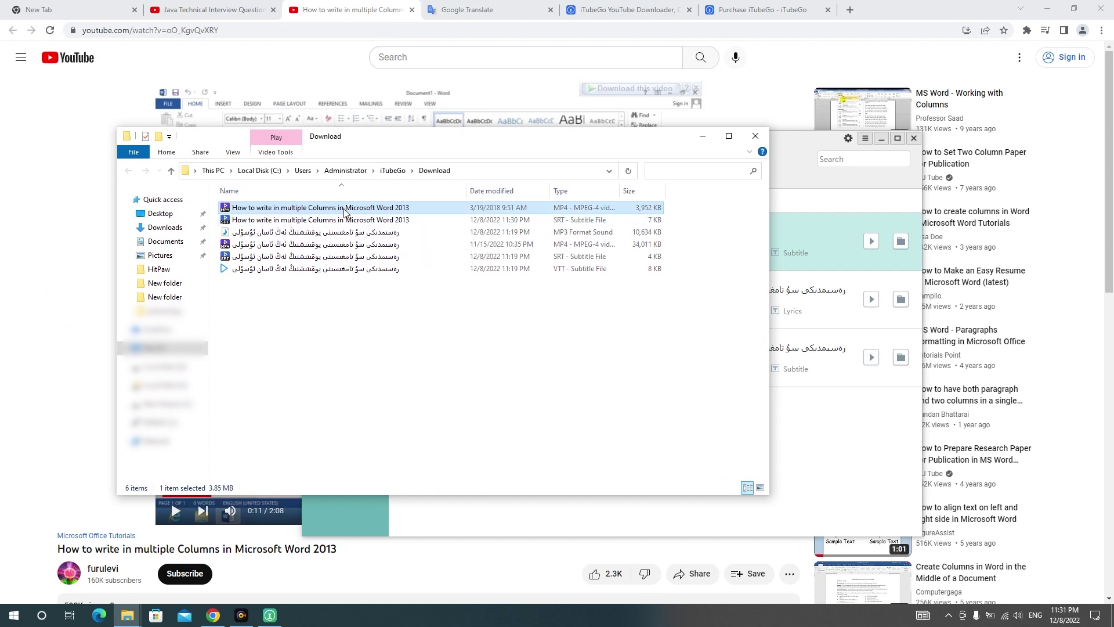
{"action": "double_click", "coordinate": [344, 209]}
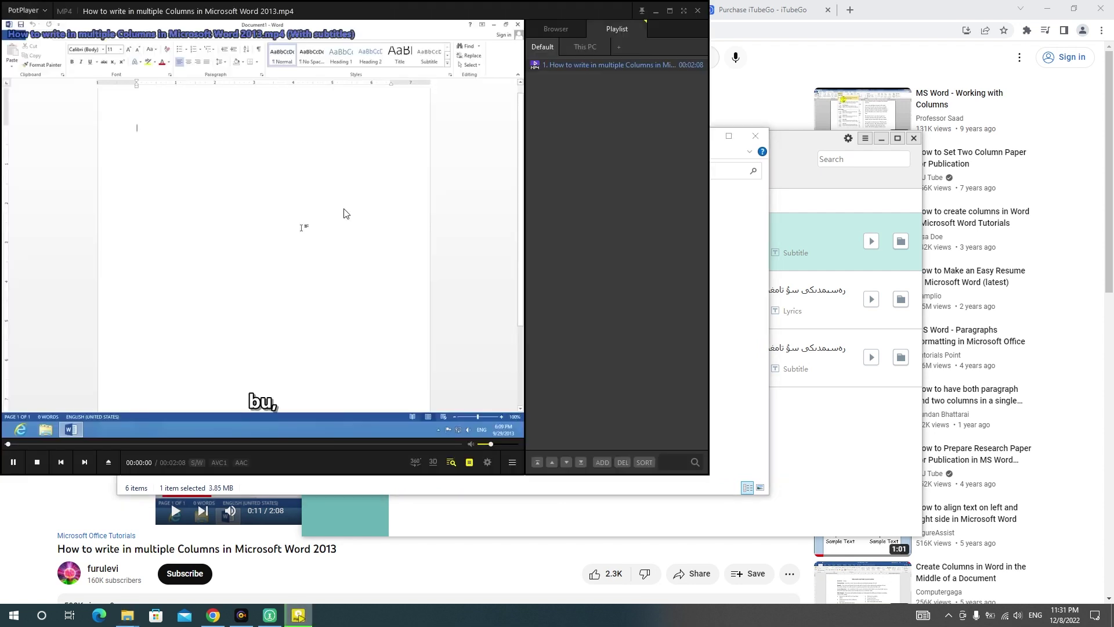
{"action": "left_click_drag", "start_coordinate": [356, 221], "coordinate": [520, 220]}
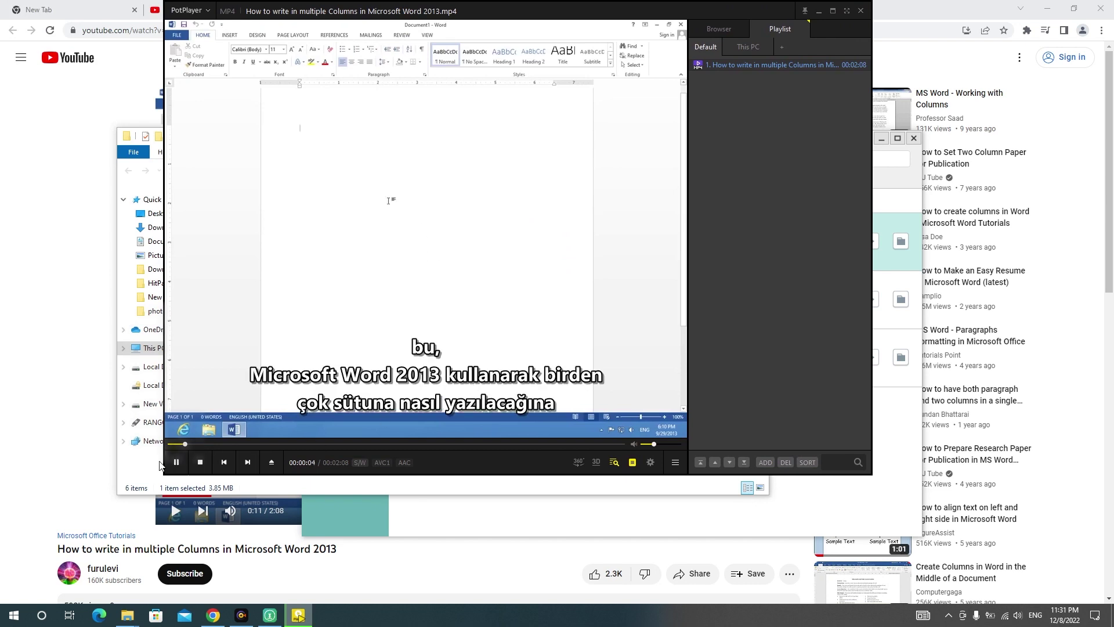
{"action": "left_click", "coordinate": [176, 462]}
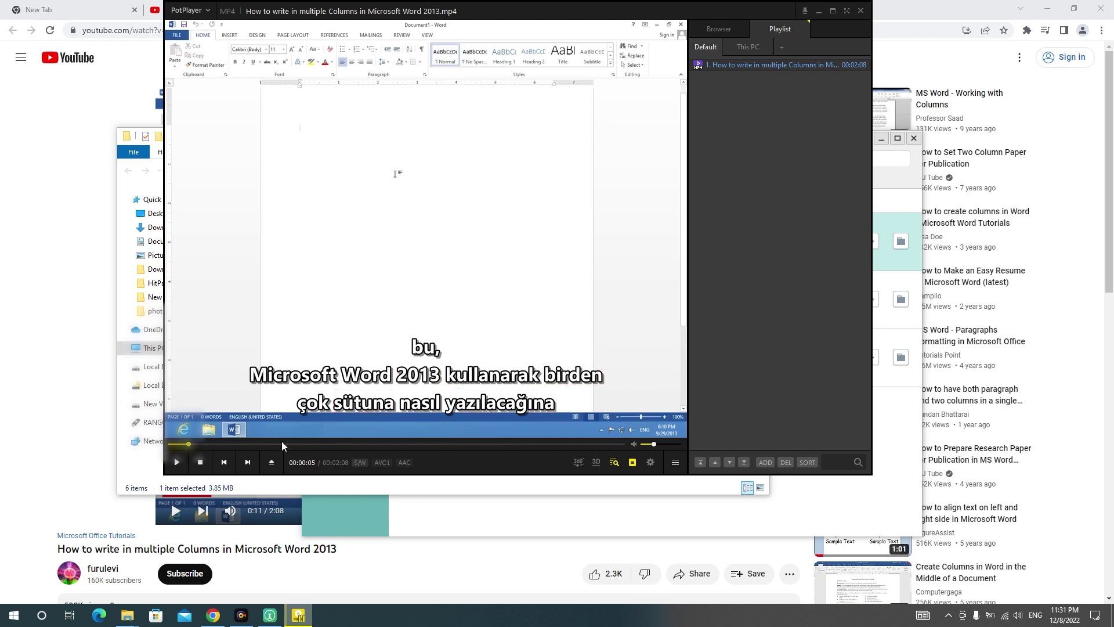
{"action": "left_click", "coordinate": [265, 444]}
{"action": "left_click", "coordinate": [177, 462]}
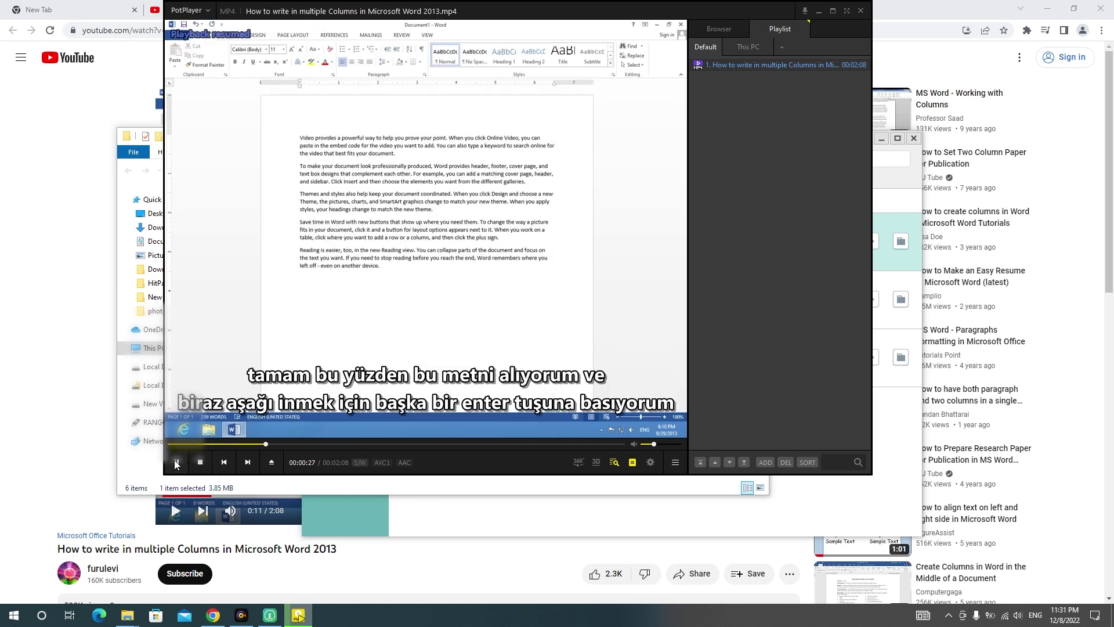
{"action": "left_click", "coordinate": [176, 462]}
{"action": "left_click", "coordinate": [400, 445]}
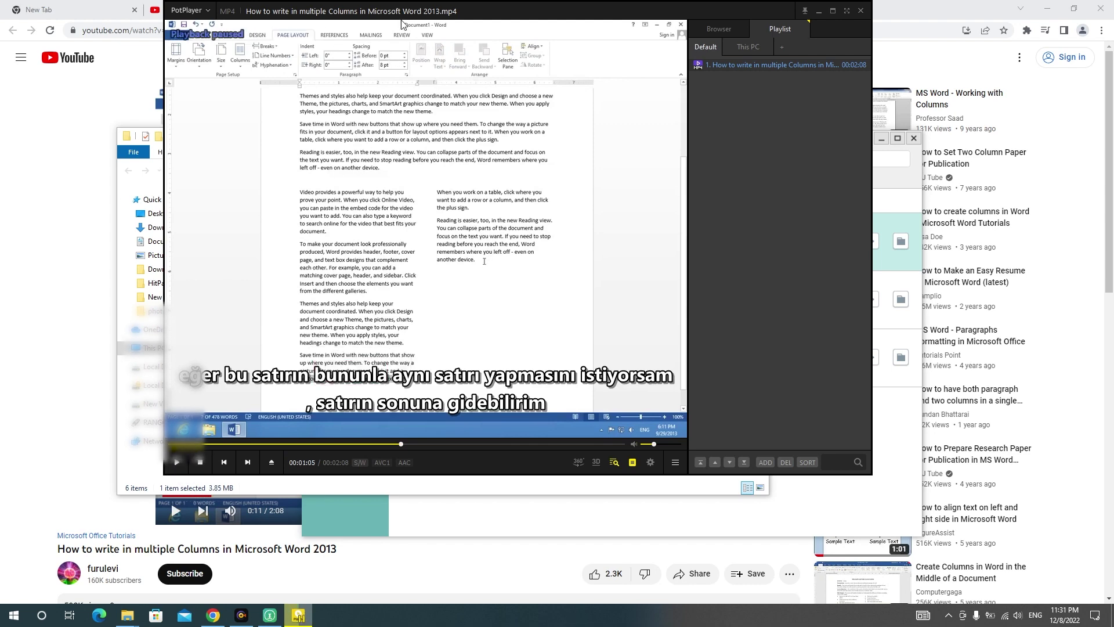
Step: Move the player window clear of the file list, check the subtitles at 00:01:21, and close the player
{"action": "left_click_drag", "start_coordinate": [402, 4], "coordinate": [459, 283]}
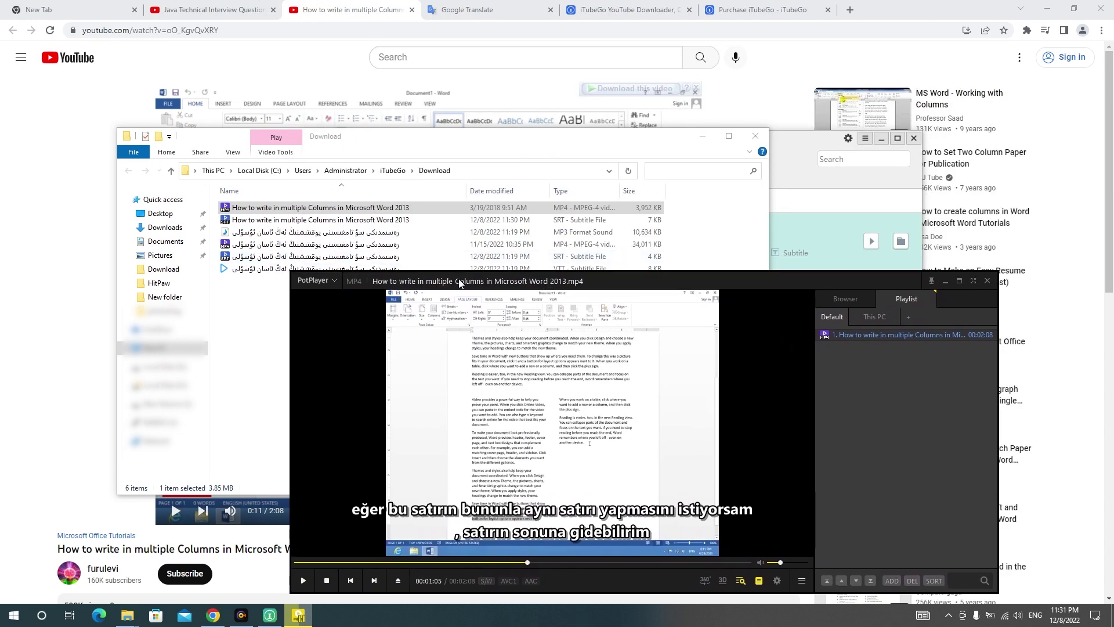
{"action": "left_click_drag", "start_coordinate": [529, 358], "coordinate": [535, 293]}
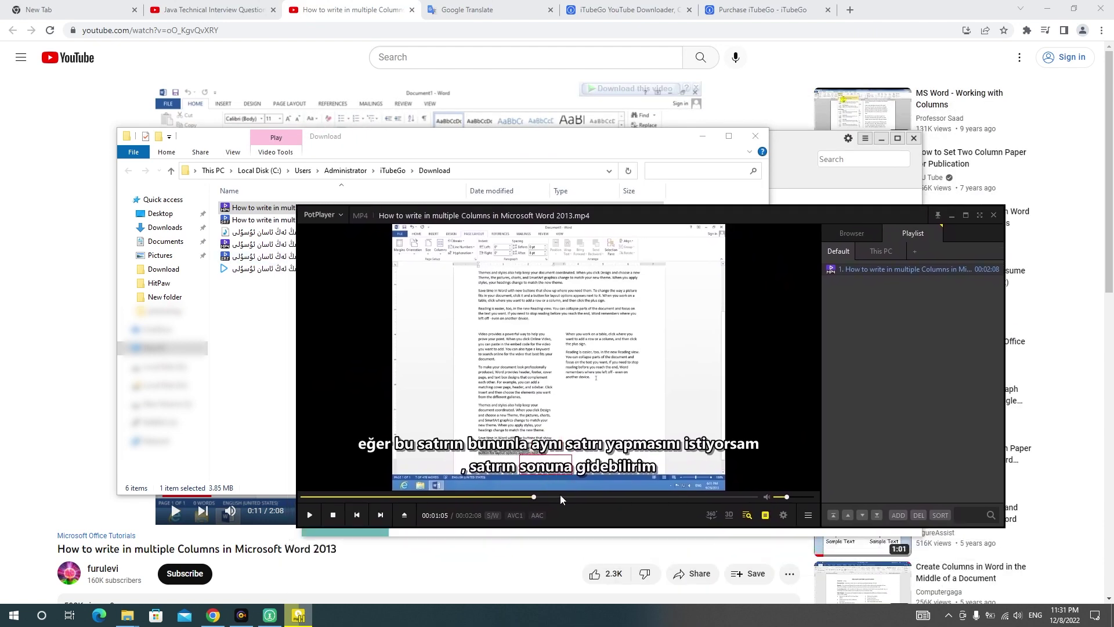
{"action": "left_click", "coordinate": [591, 498]}
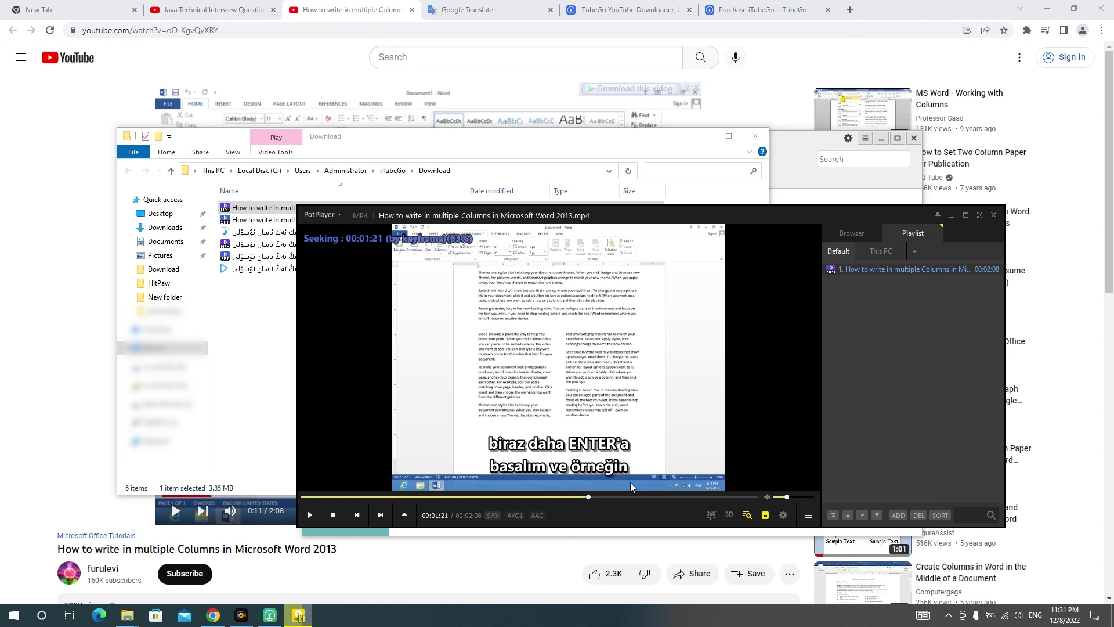
{"action": "left_click", "coordinate": [994, 216]}
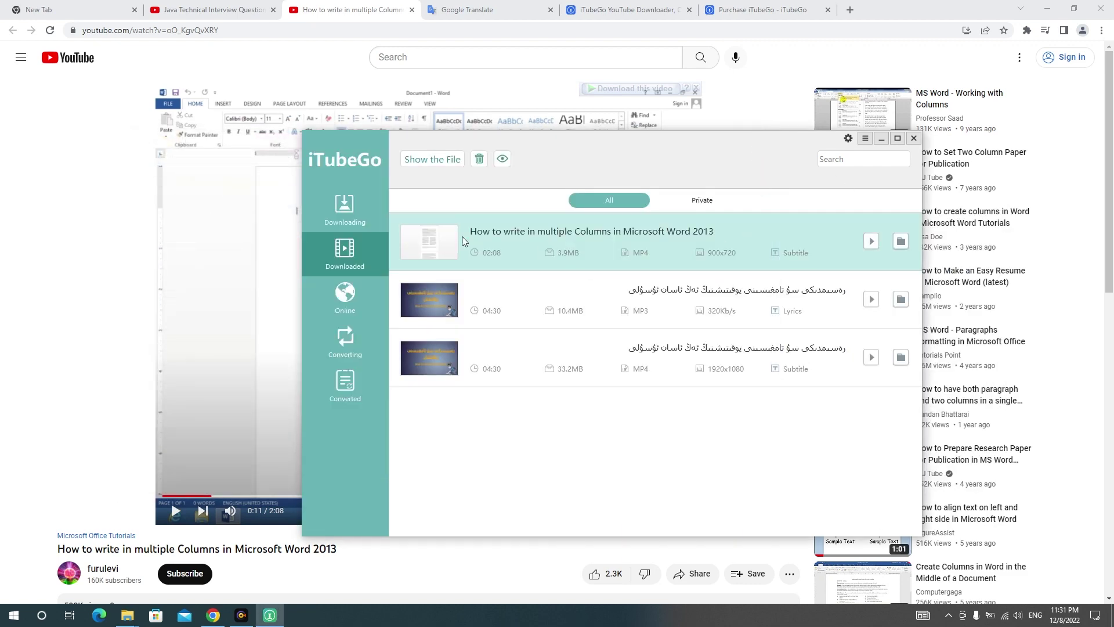
Step: Review the download settings, and locate the Word columns video's SRT file in the download folder
{"action": "left_click", "coordinate": [849, 139]}
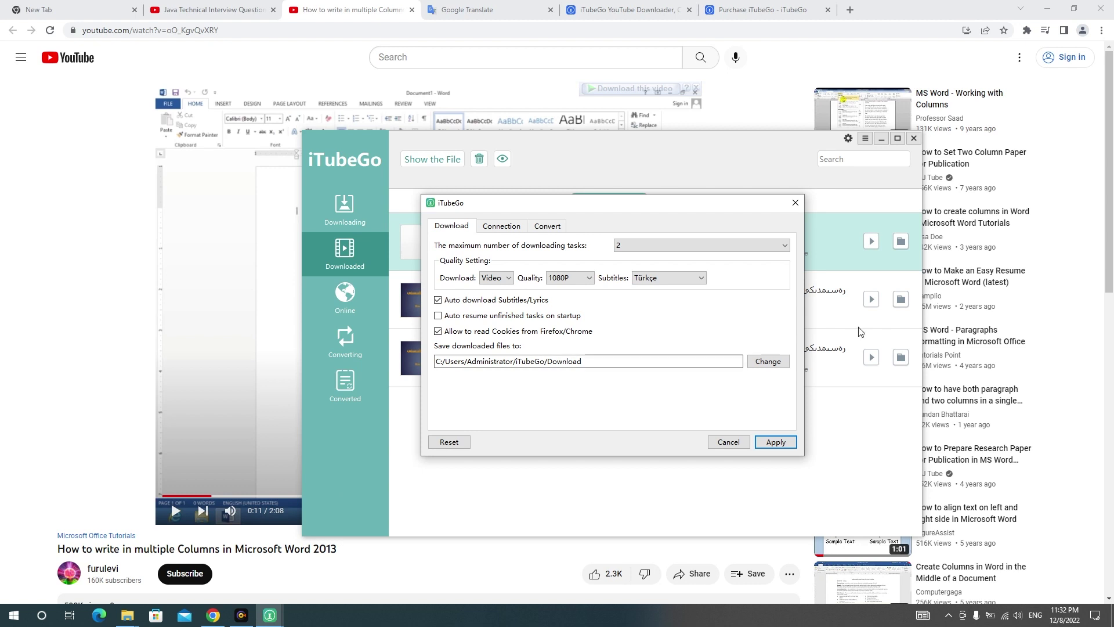
{"action": "left_click", "coordinate": [775, 442]}
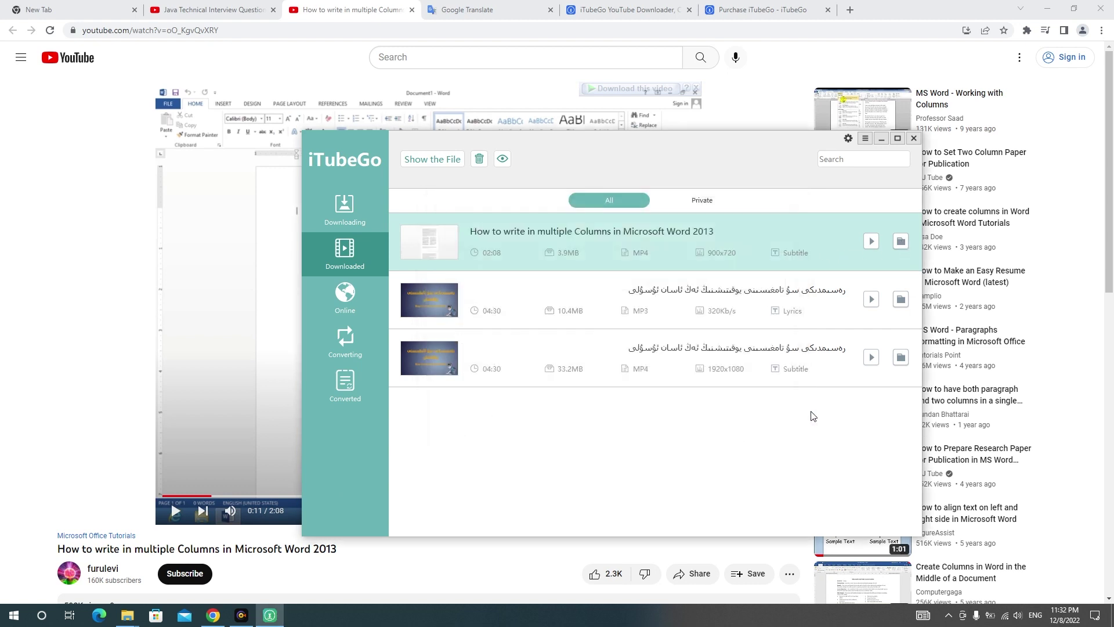
{"action": "left_click", "coordinate": [901, 242]}
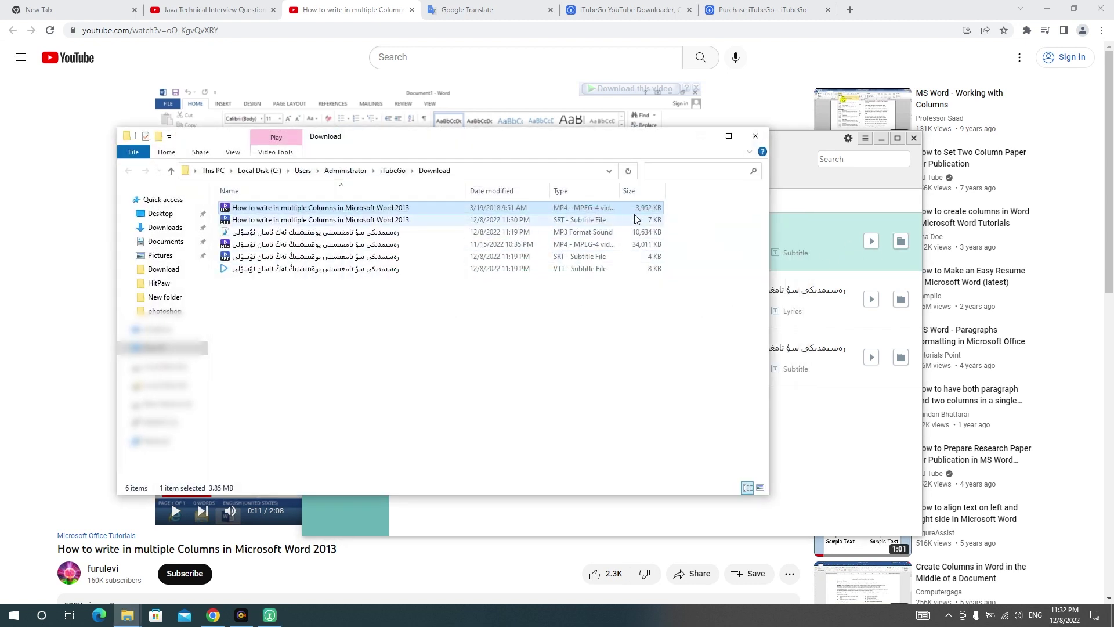
{"action": "left_click", "coordinate": [400, 223]}
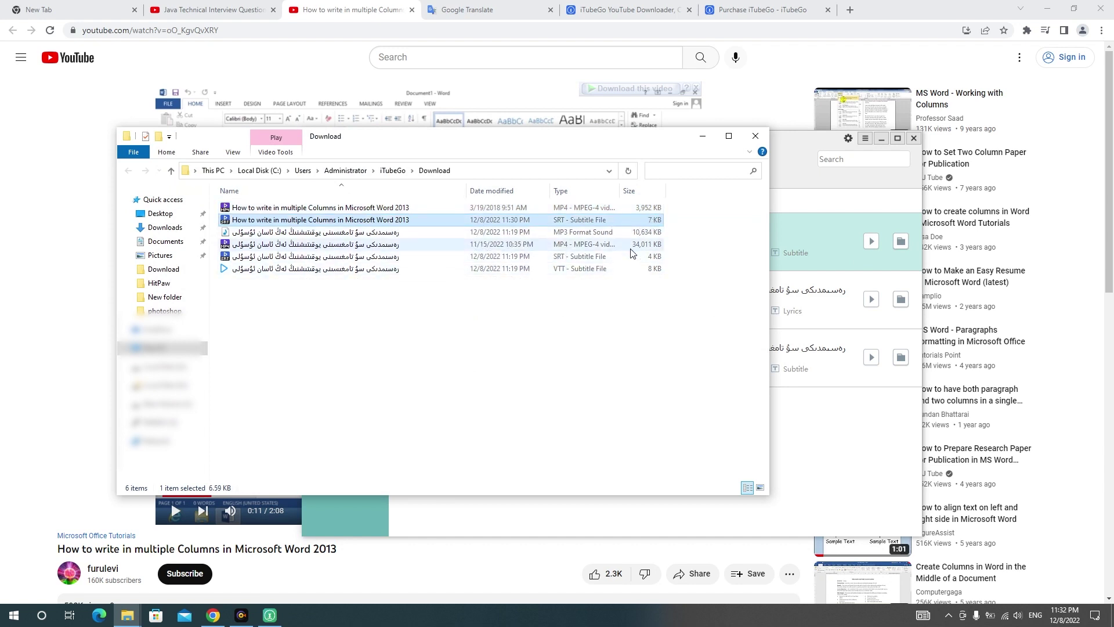
{"action": "left_click", "coordinate": [703, 139]}
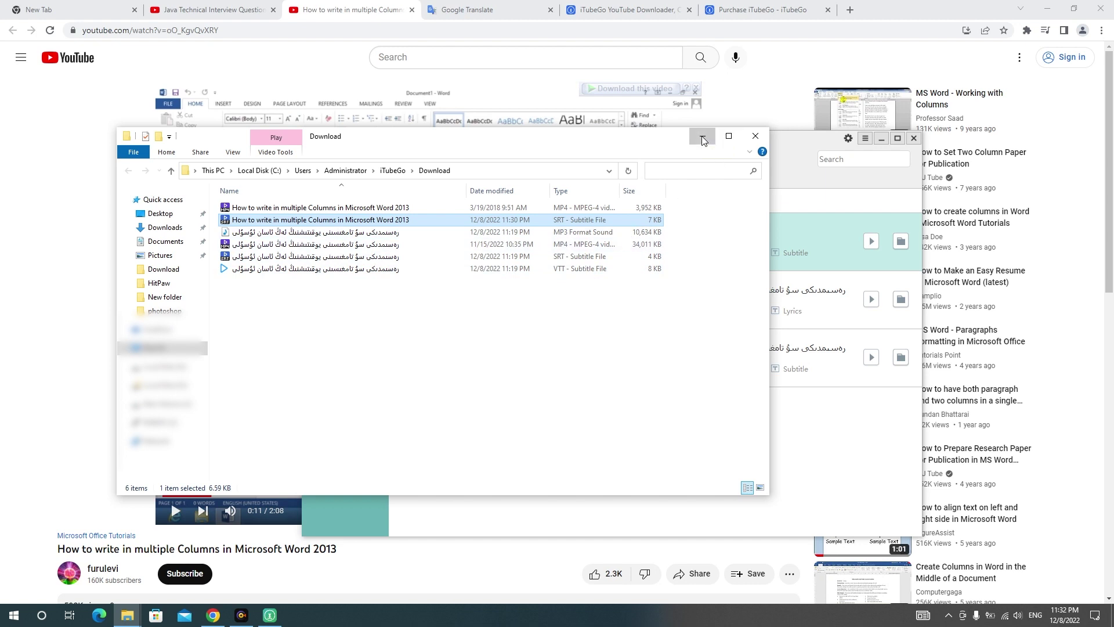
{"action": "left_click", "coordinate": [703, 139]}
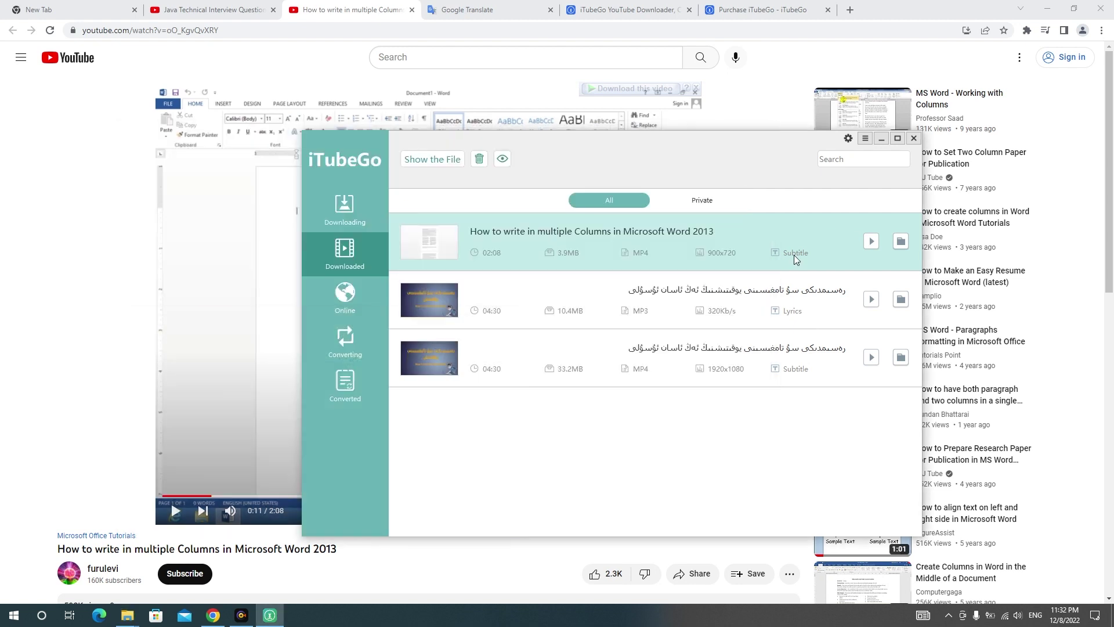
Step: Examine the subtitle auto-download, auto-resume and cookie options in the download settings, and close the settings without changes
{"action": "left_click", "coordinate": [848, 140]}
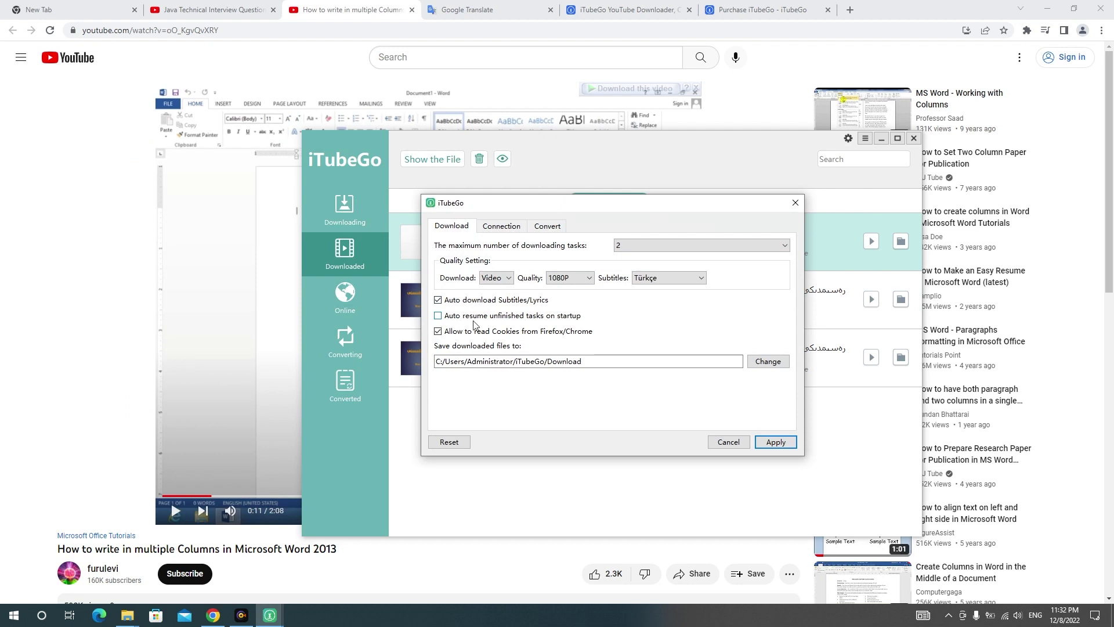
{"action": "left_click_drag", "start_coordinate": [502, 208], "coordinate": [621, 316]}
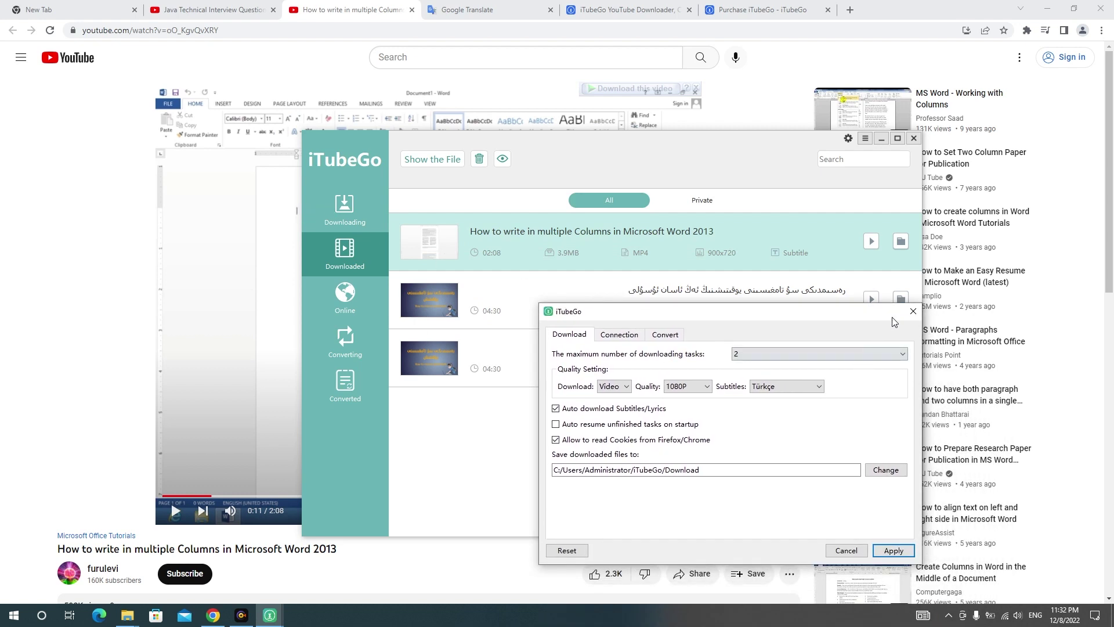
{"action": "left_click", "coordinate": [914, 311]}
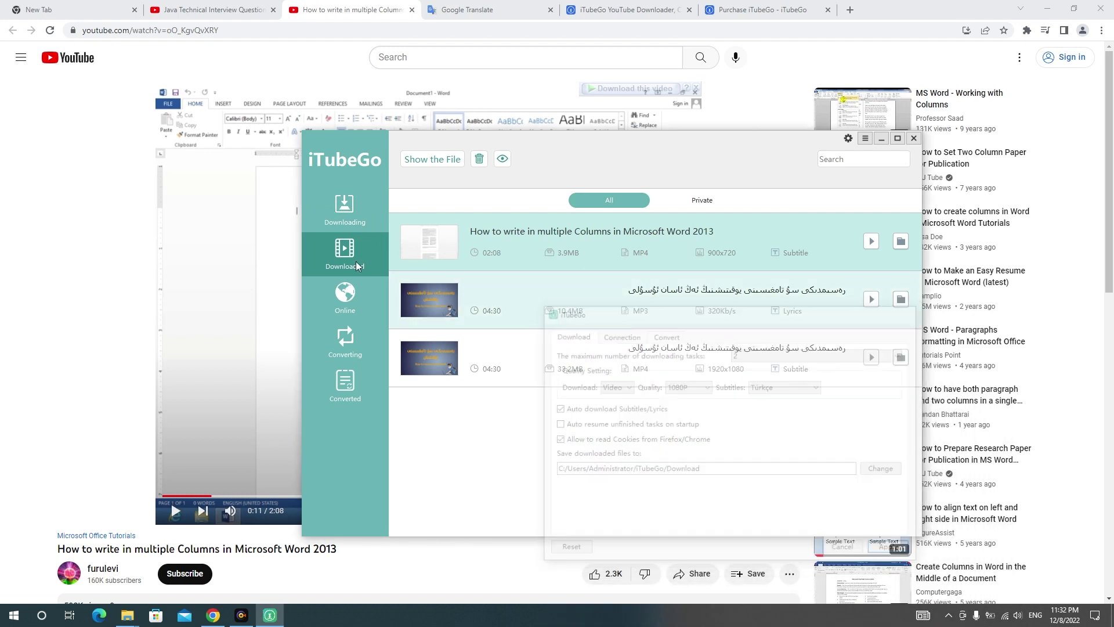
Step: Add the copied Word columns video URL to the downloading queue again and pause its download
{"action": "left_click", "coordinate": [354, 219]}
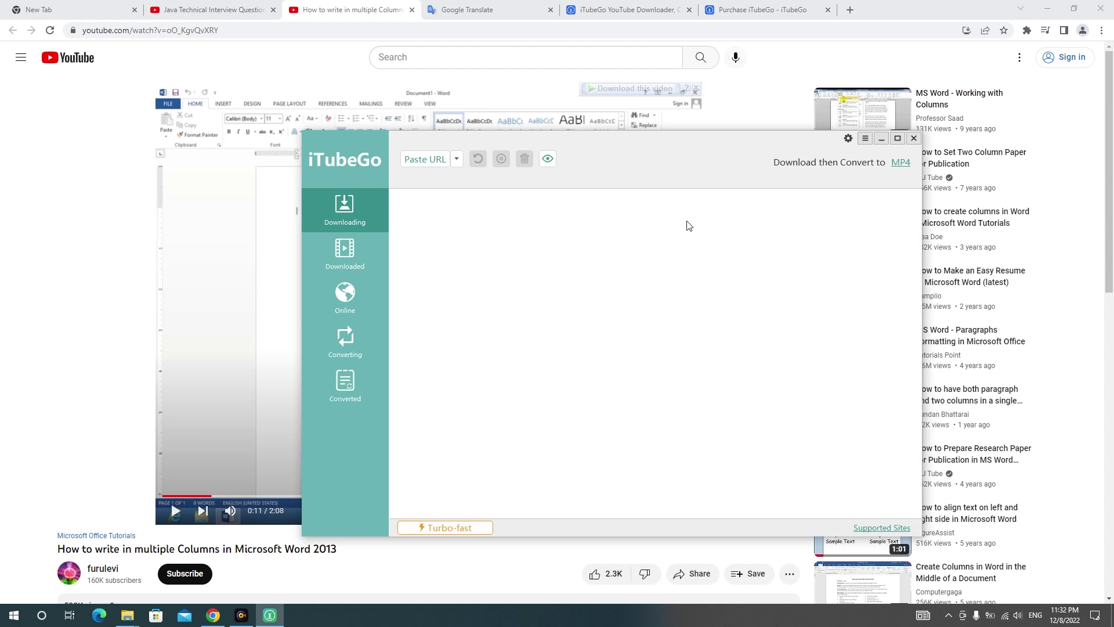
{"action": "left_click", "coordinate": [425, 159]}
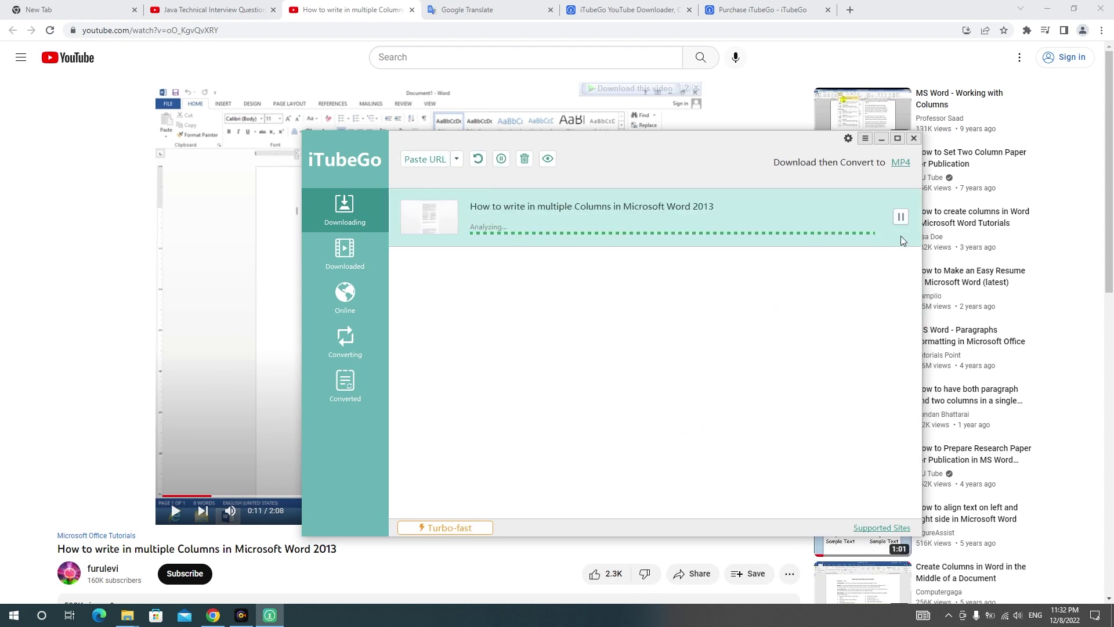
{"action": "left_click", "coordinate": [901, 216]}
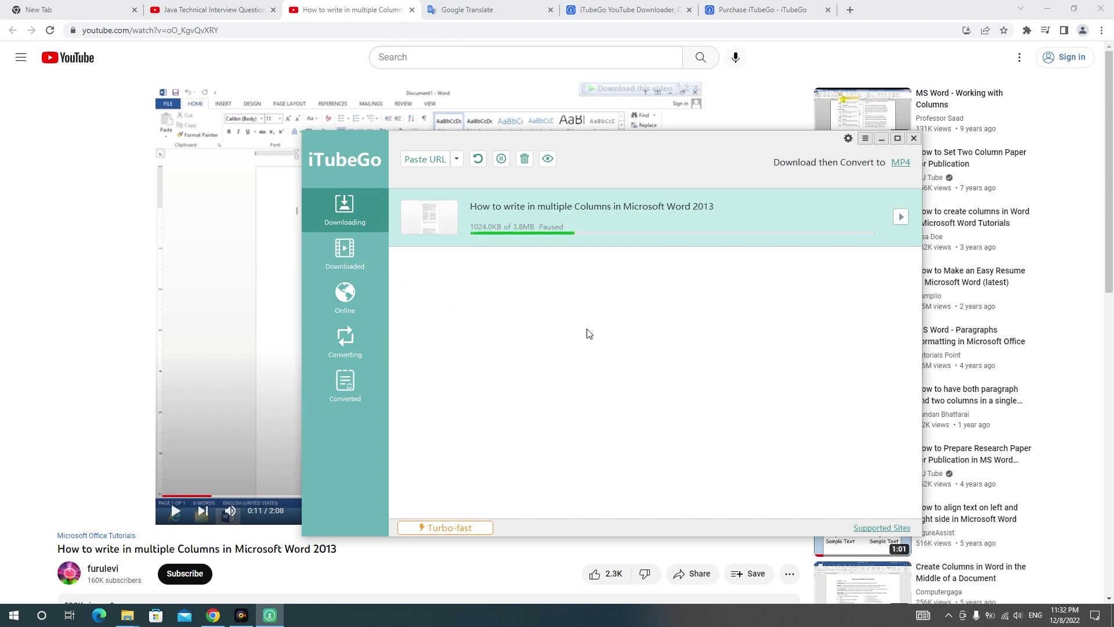
Step: Review the option for resuming unfinished tasks on startup, close the settings, and resume the paused download
{"action": "left_click", "coordinate": [848, 139]}
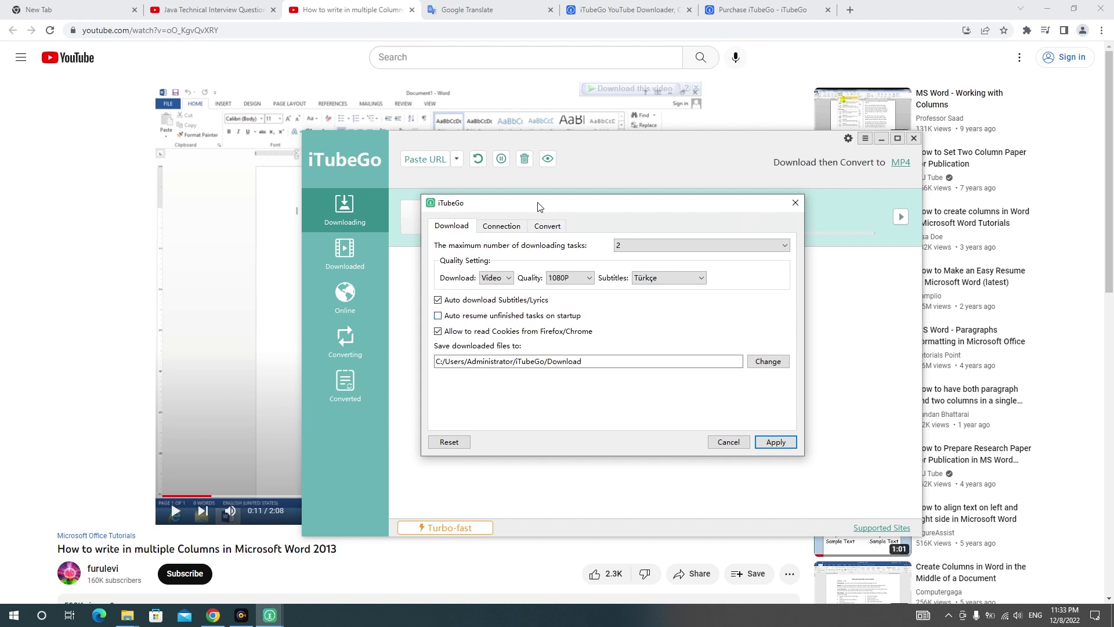
{"action": "left_click_drag", "start_coordinate": [546, 208], "coordinate": [708, 294]}
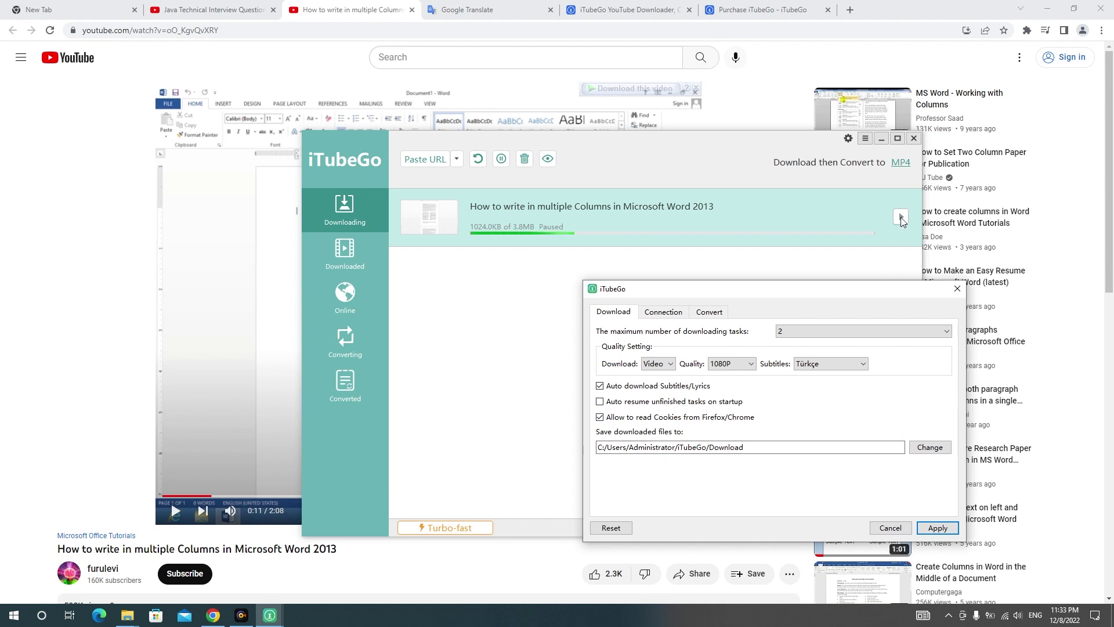
{"action": "left_click", "coordinate": [958, 289]}
{"action": "left_click", "coordinate": [901, 217]}
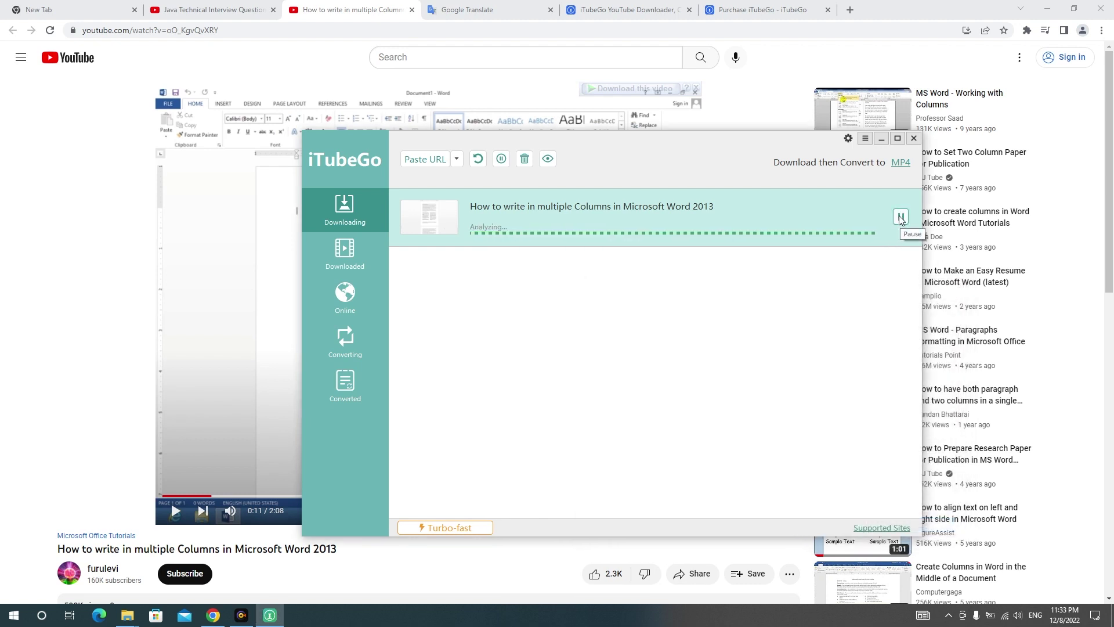
Step: Pause the Word columns video download, and set the folder for saving downloaded files to the Desktop
{"action": "left_click", "coordinate": [901, 218]}
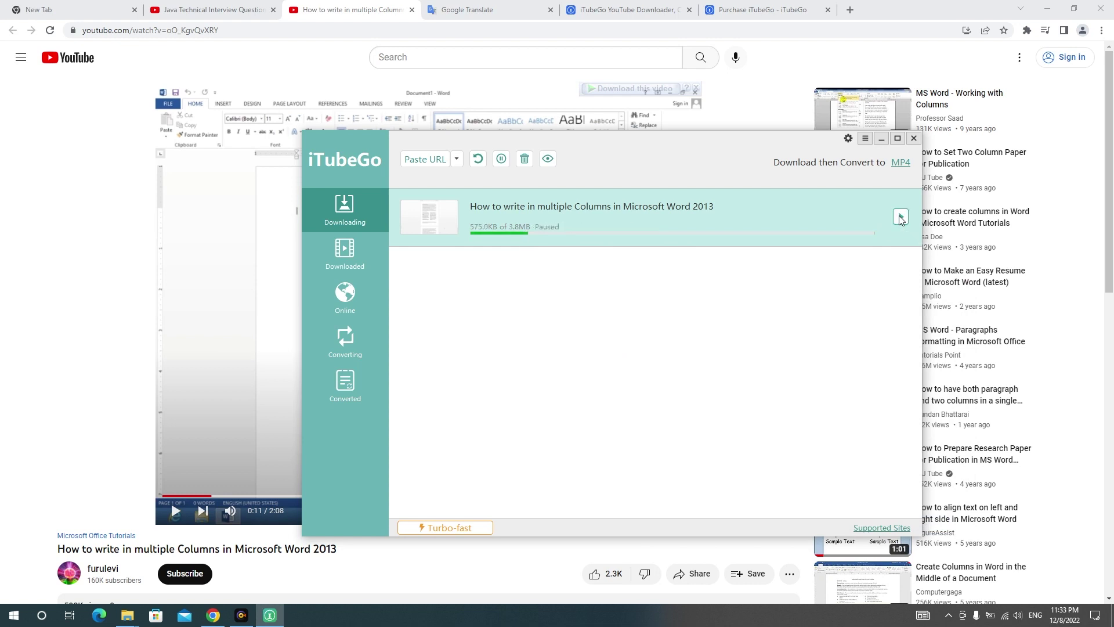
{"action": "left_click", "coordinate": [849, 138]}
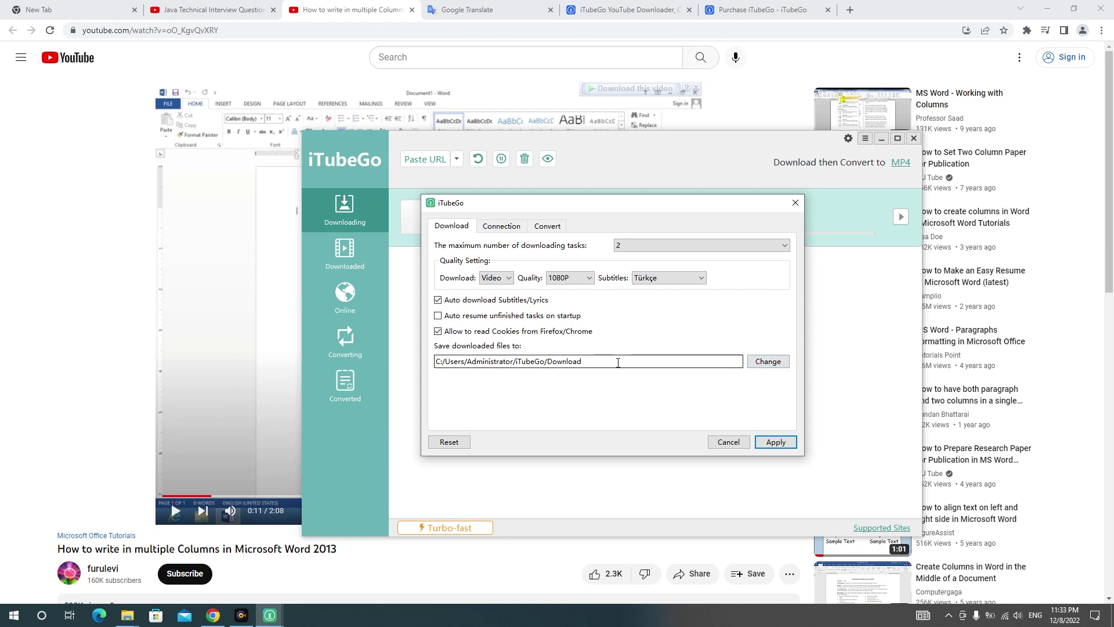
{"action": "left_click_drag", "start_coordinate": [618, 363], "coordinate": [531, 363]}
{"action": "left_click_drag", "start_coordinate": [533, 203], "coordinate": [617, 200]}
{"action": "left_click", "coordinate": [648, 359]}
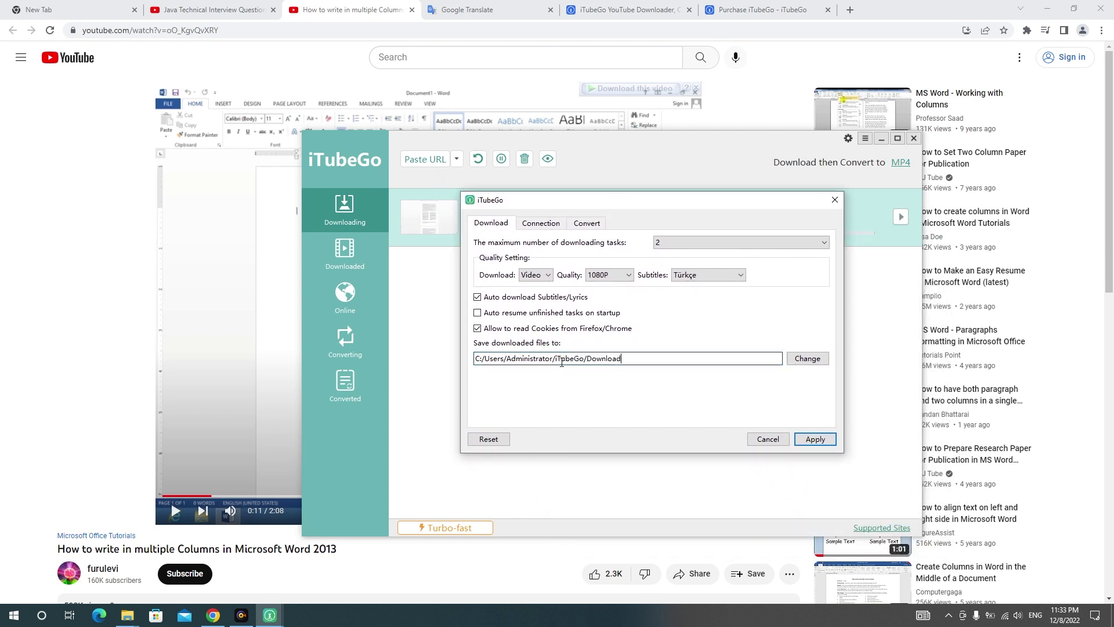
{"action": "left_click", "coordinate": [808, 362]}
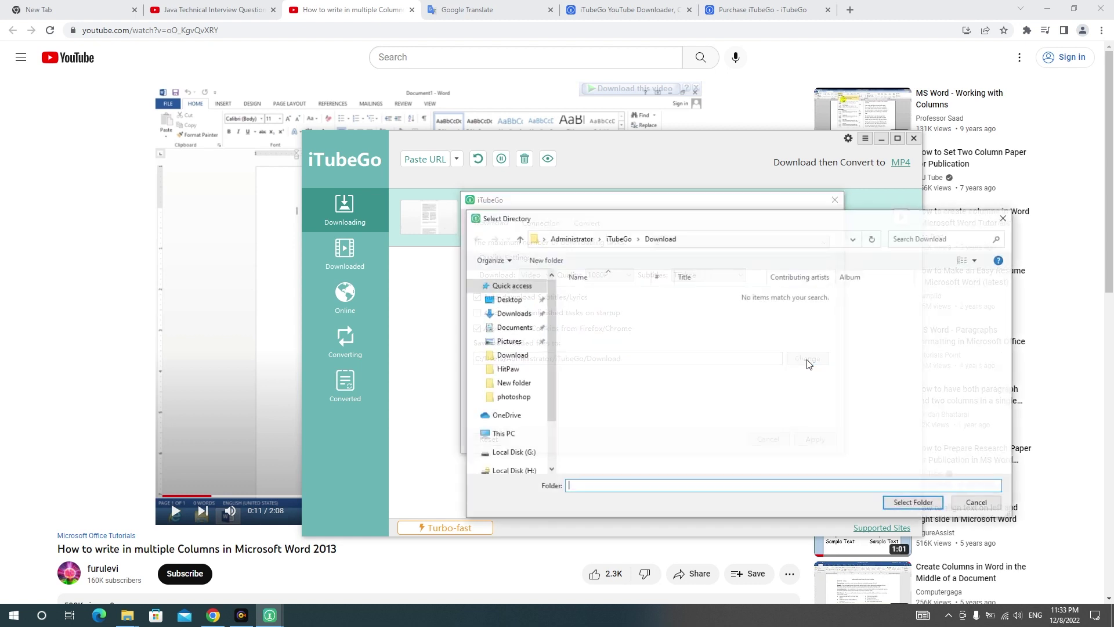
{"action": "left_click", "coordinate": [510, 299]}
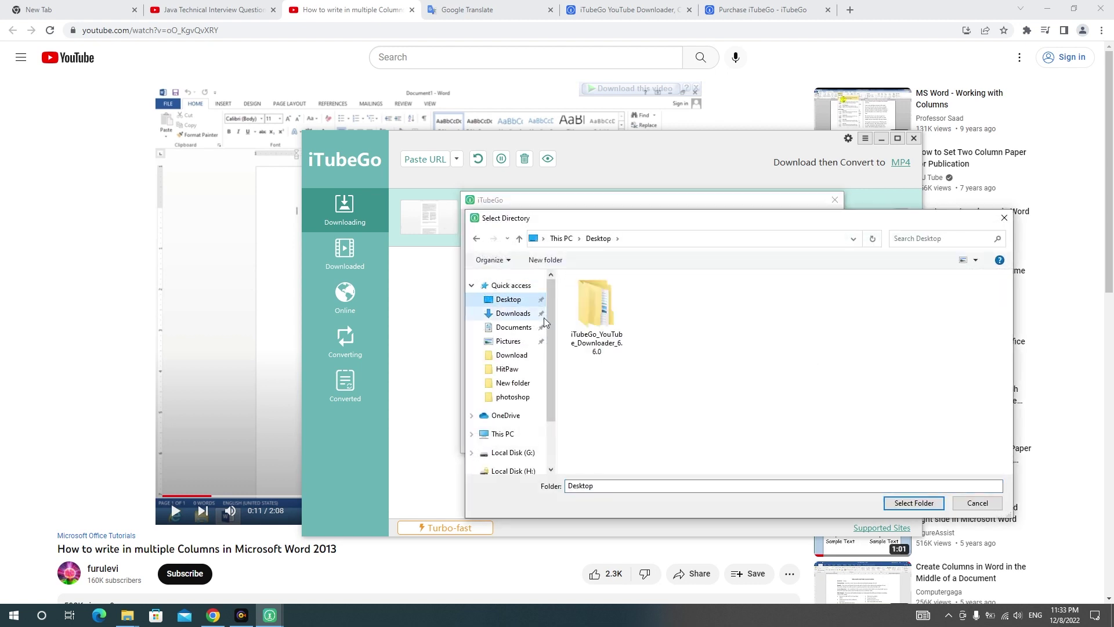
{"action": "left_click", "coordinate": [910, 504]}
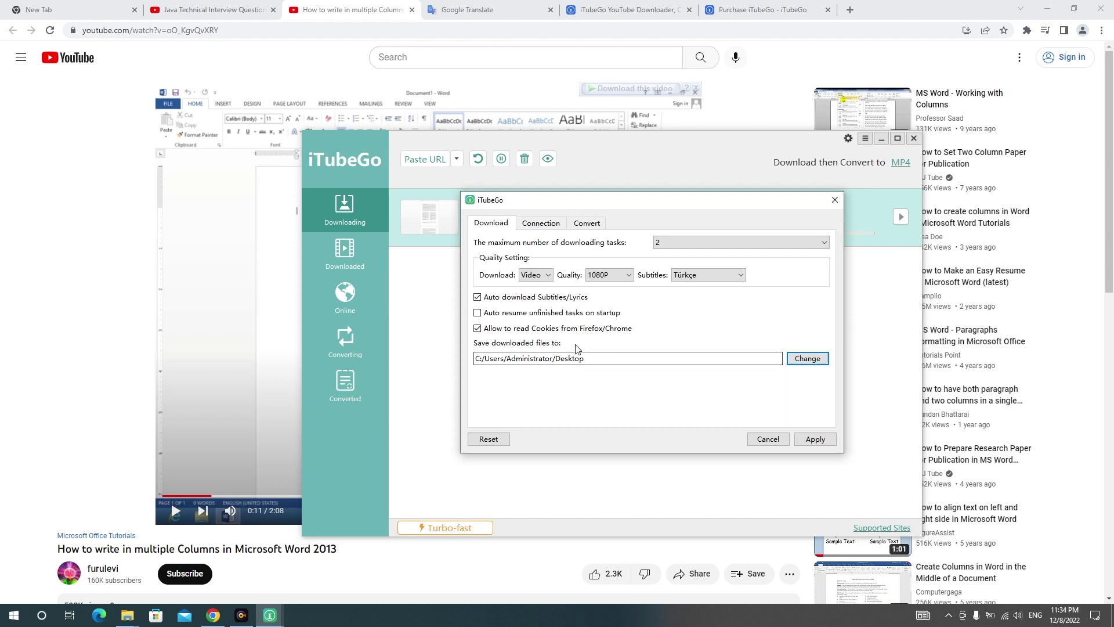
Step: Reset the download settings to their defaults, and choose Türkçe subtitles with a maximum of 2 downloading tasks
{"action": "left_click", "coordinate": [494, 442]}
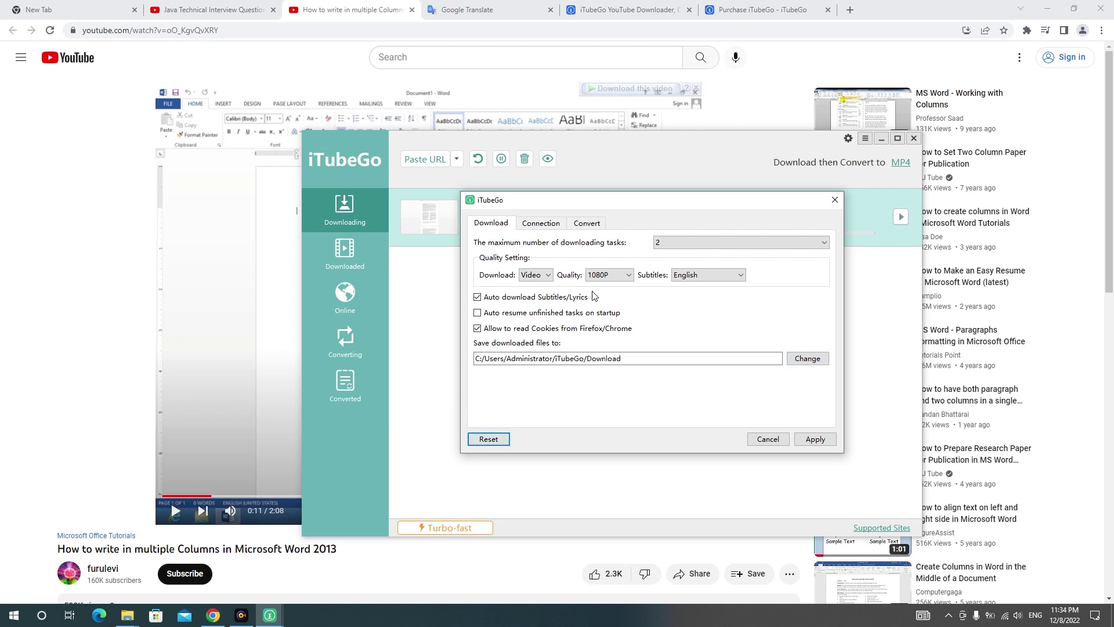
{"action": "left_click", "coordinate": [697, 276]}
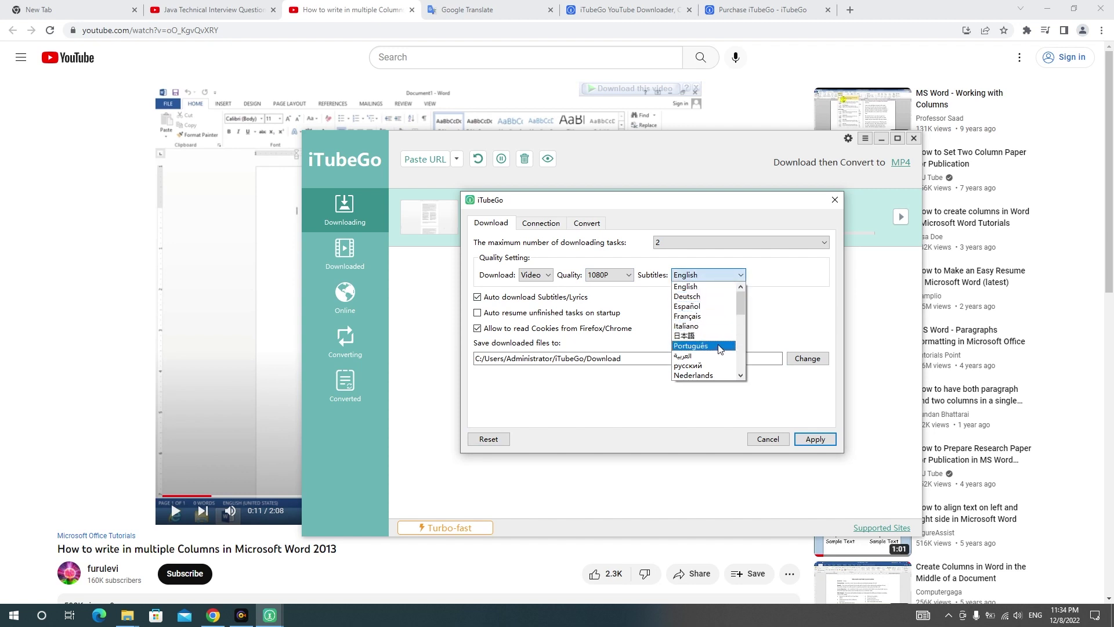
{"action": "left_click_drag", "start_coordinate": [742, 305], "coordinate": [743, 332]}
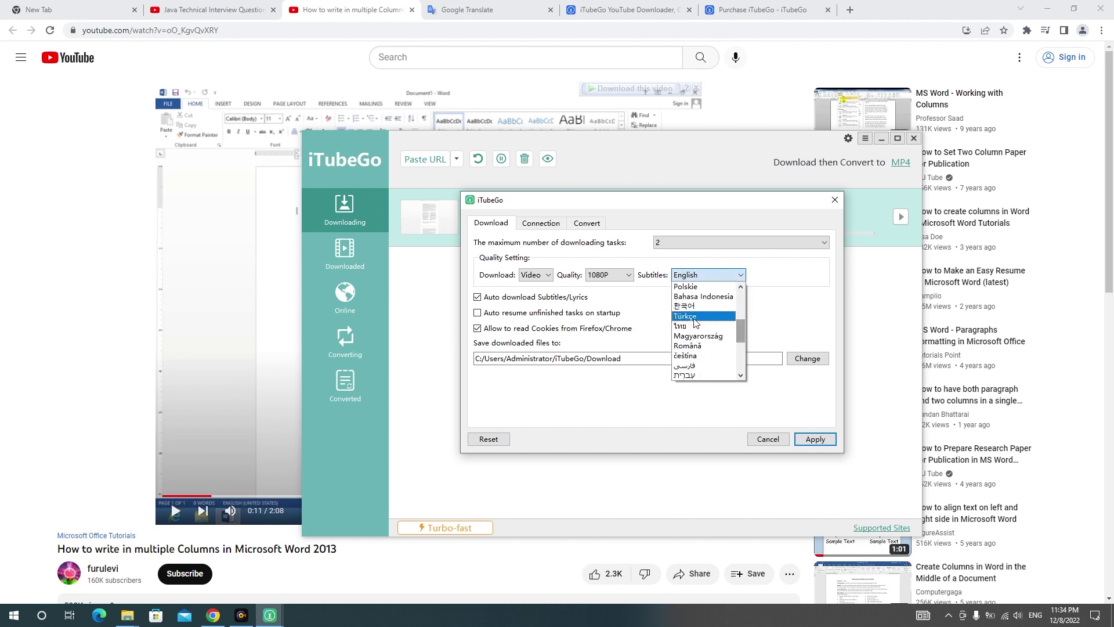
{"action": "left_click", "coordinate": [696, 335]}
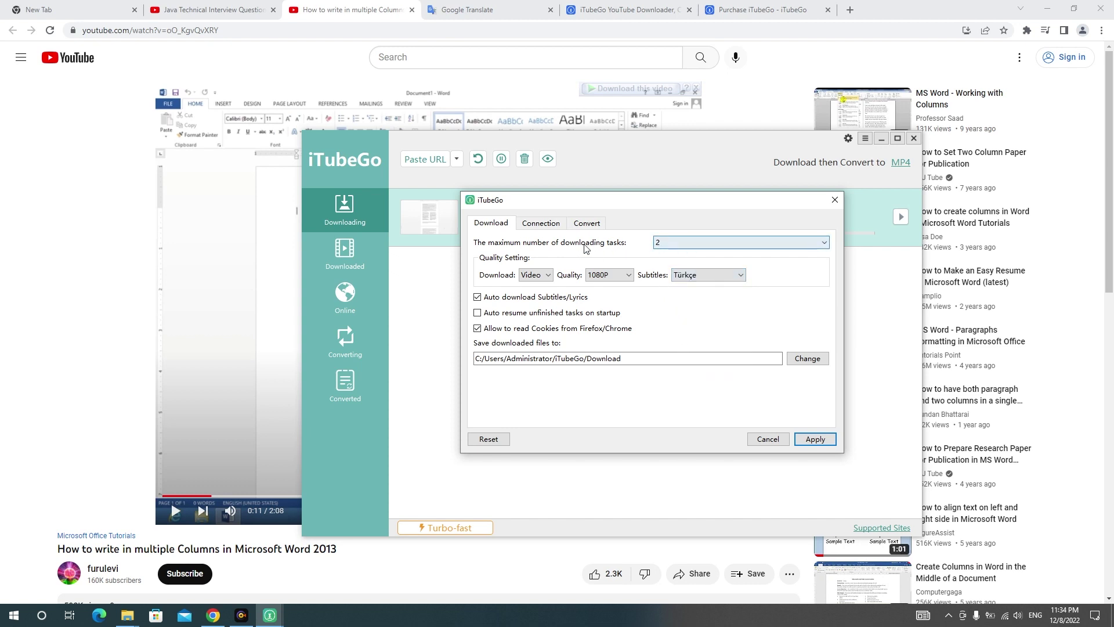
{"action": "left_click", "coordinate": [673, 242]}
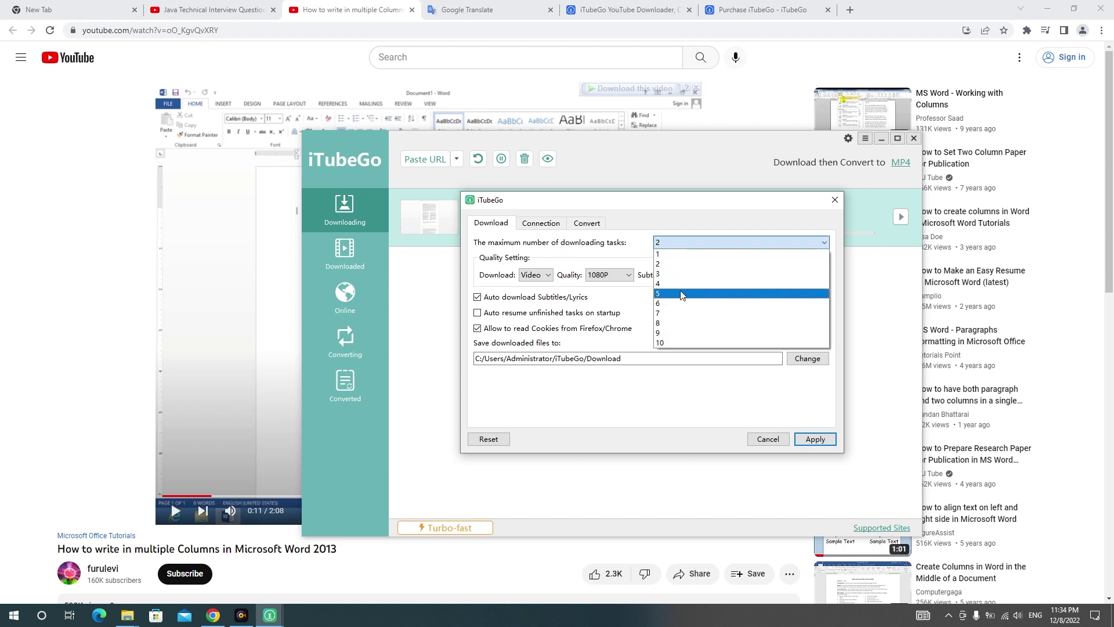
{"action": "left_click", "coordinate": [680, 264]}
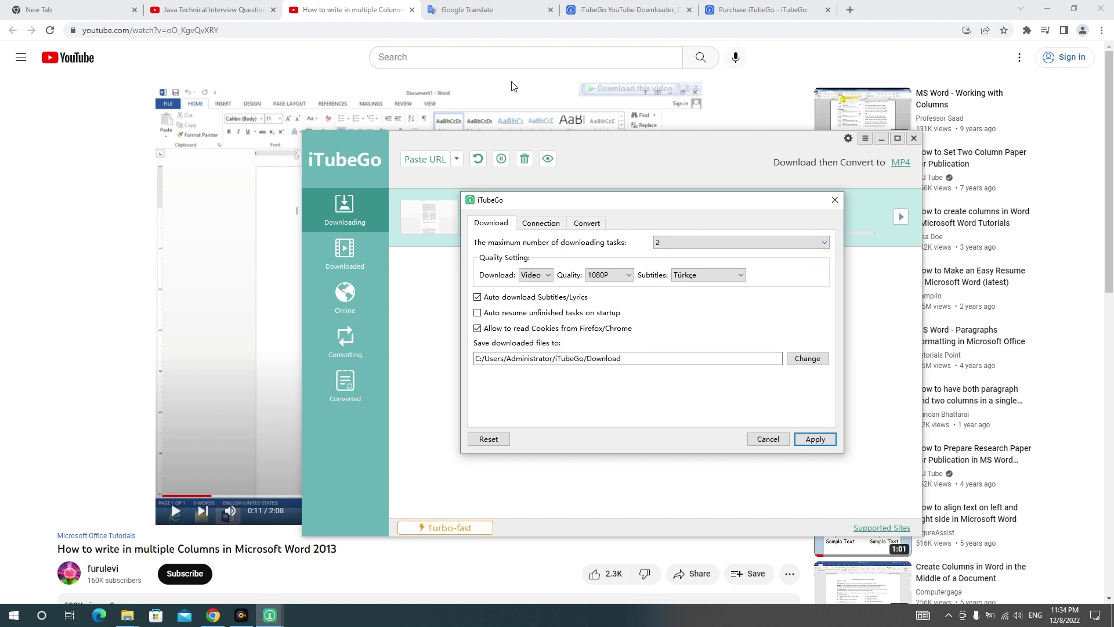
Step: In Chrome, open the UighurIT channel's Microsoft Word playlist and pause its first video
{"action": "left_click", "coordinate": [203, 8]}
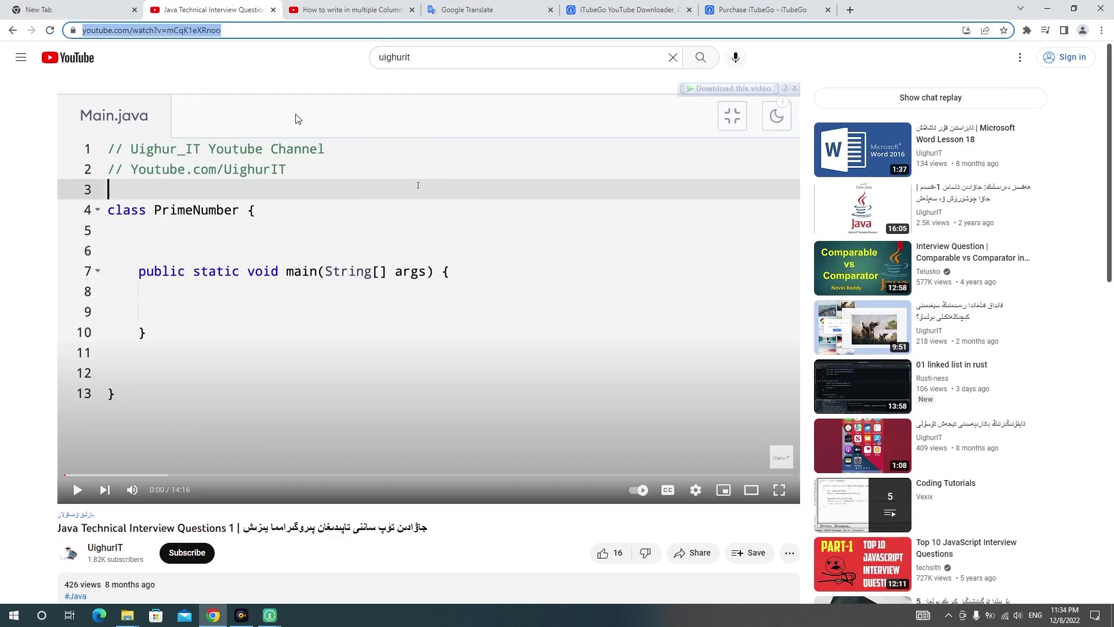
{"action": "left_click", "coordinate": [12, 30]}
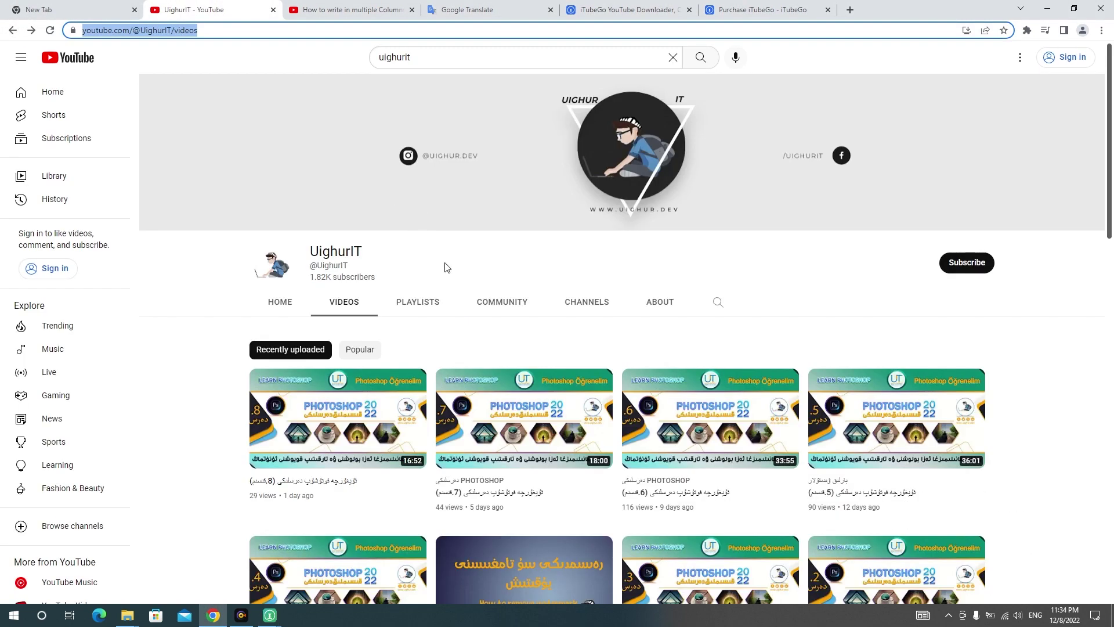
{"action": "left_click", "coordinate": [428, 302]}
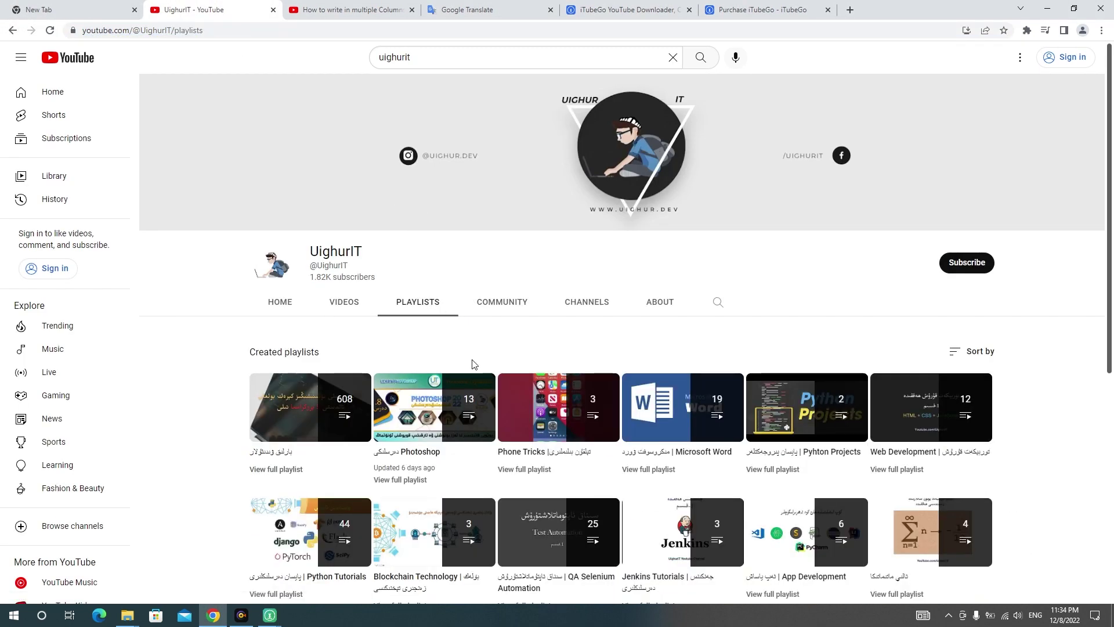
{"action": "scroll", "coordinate": [473, 364], "scroll_direction": "down", "scroll_amount": 2}
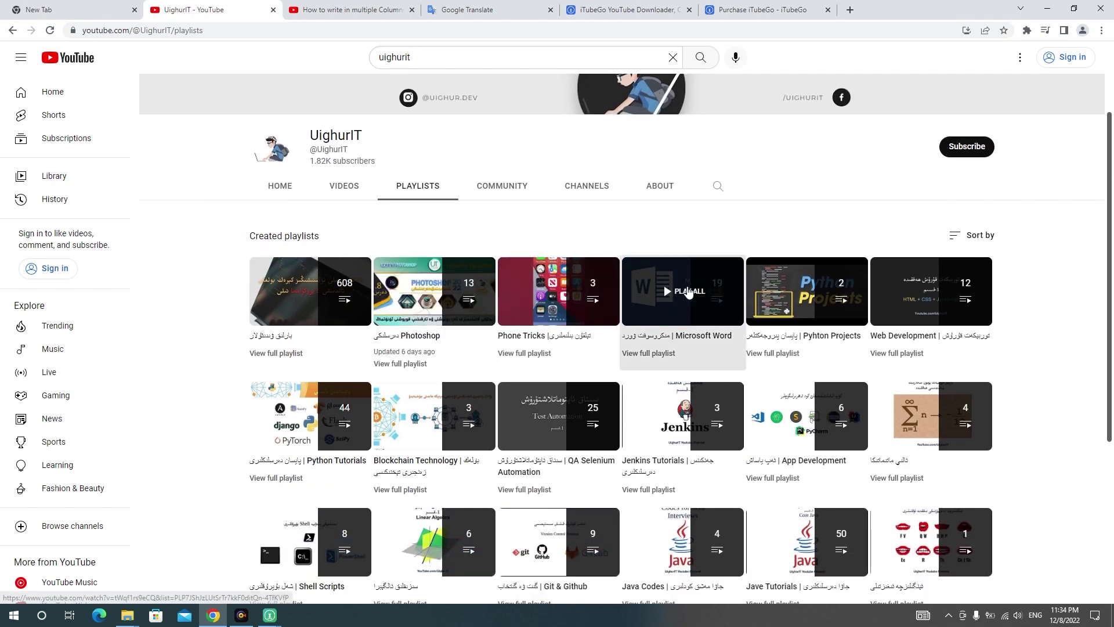
{"action": "left_click", "coordinate": [688, 290]}
{"action": "left_click", "coordinate": [383, 331]}
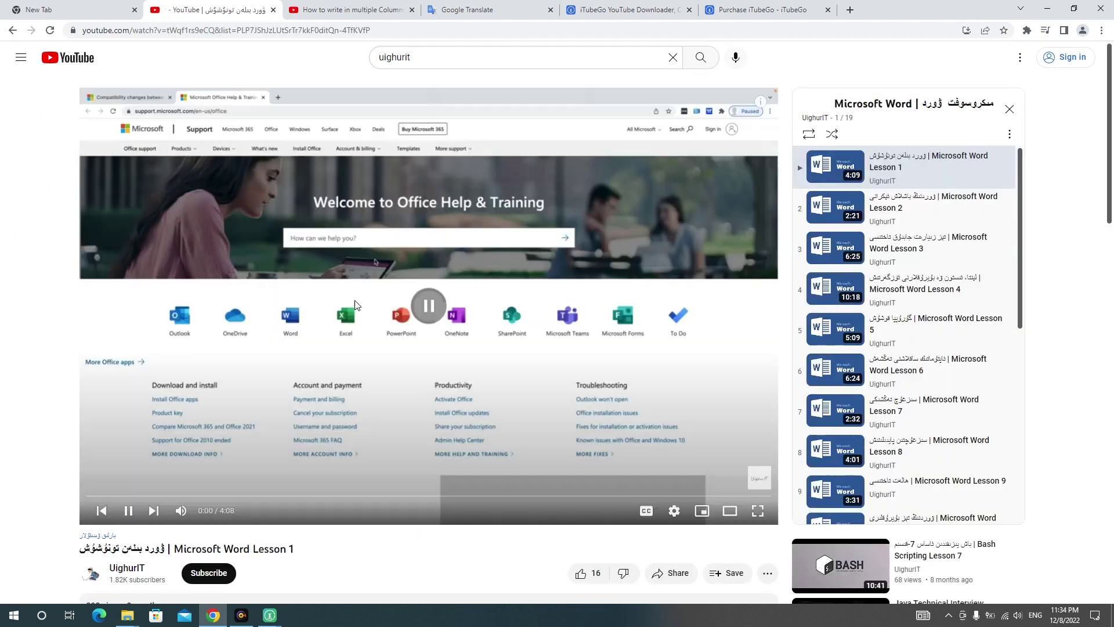
{"action": "scroll", "coordinate": [360, 335], "scroll_direction": "down", "scroll_amount": 3}
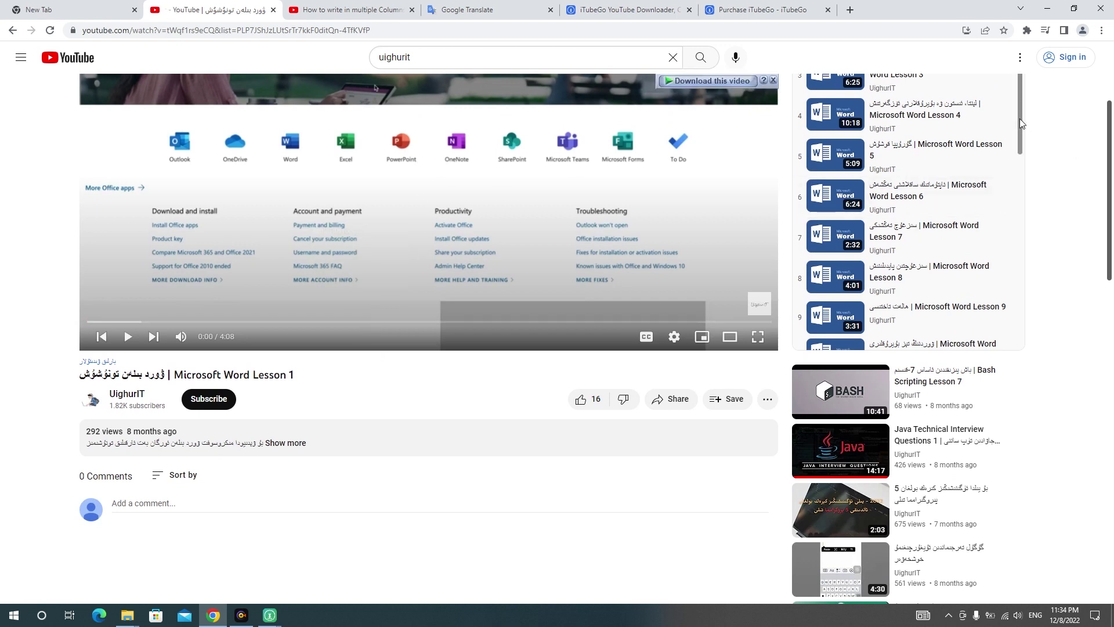
{"action": "scroll", "coordinate": [940, 238], "scroll_direction": "up", "scroll_amount": 3}
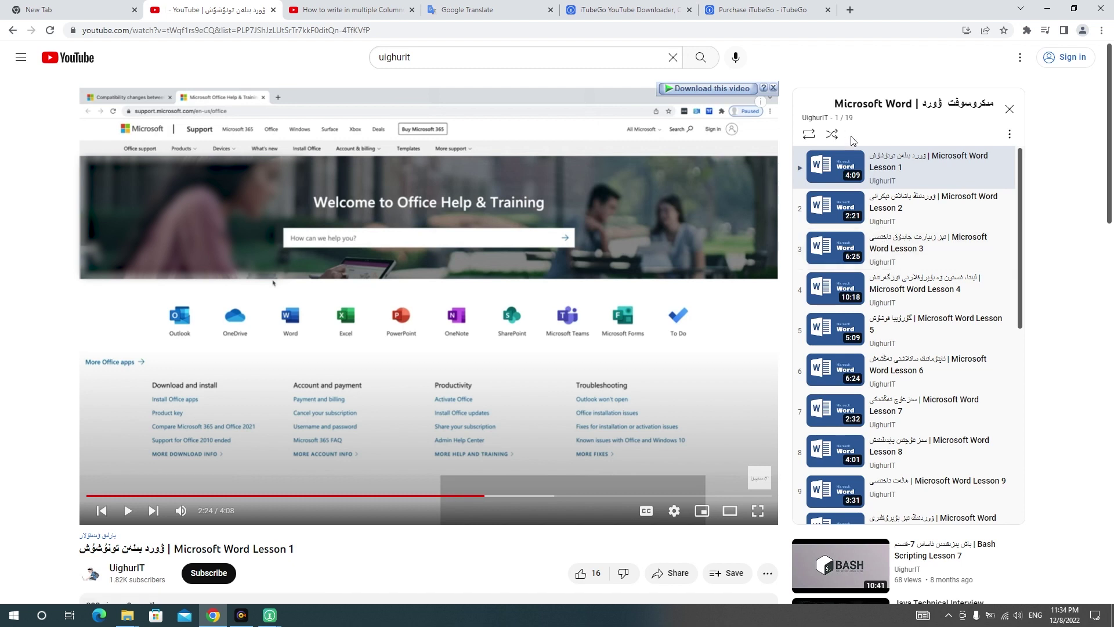
Step: Copy the full URL of the Microsoft Word playlist page
{"action": "left_click", "coordinate": [383, 30]}
{"action": "right_click", "coordinate": [387, 27]}
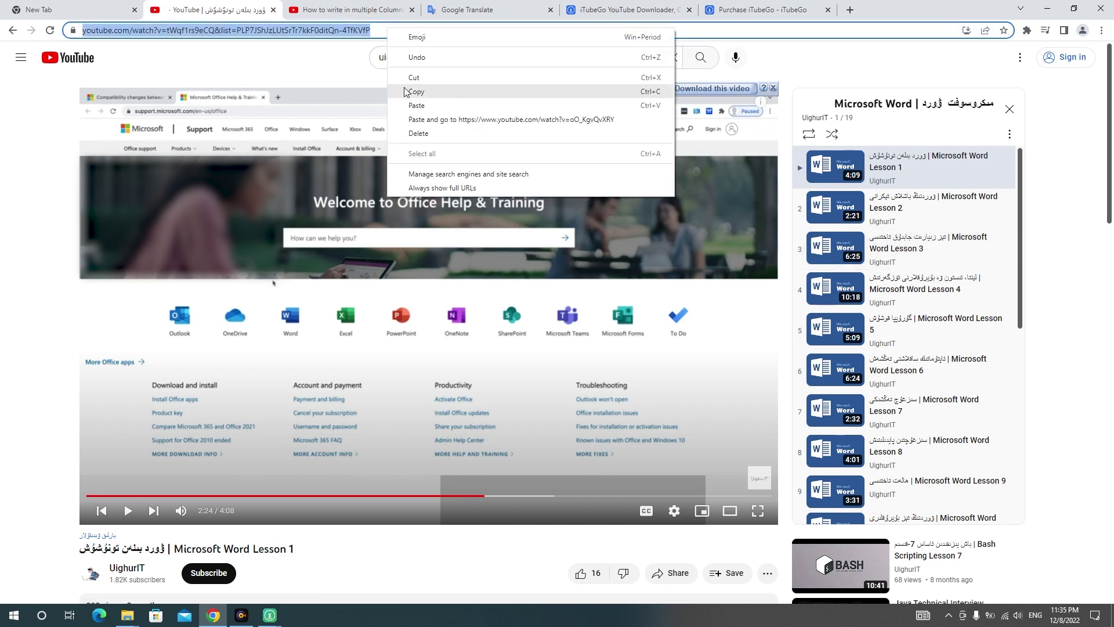
{"action": "left_click", "coordinate": [413, 91]}
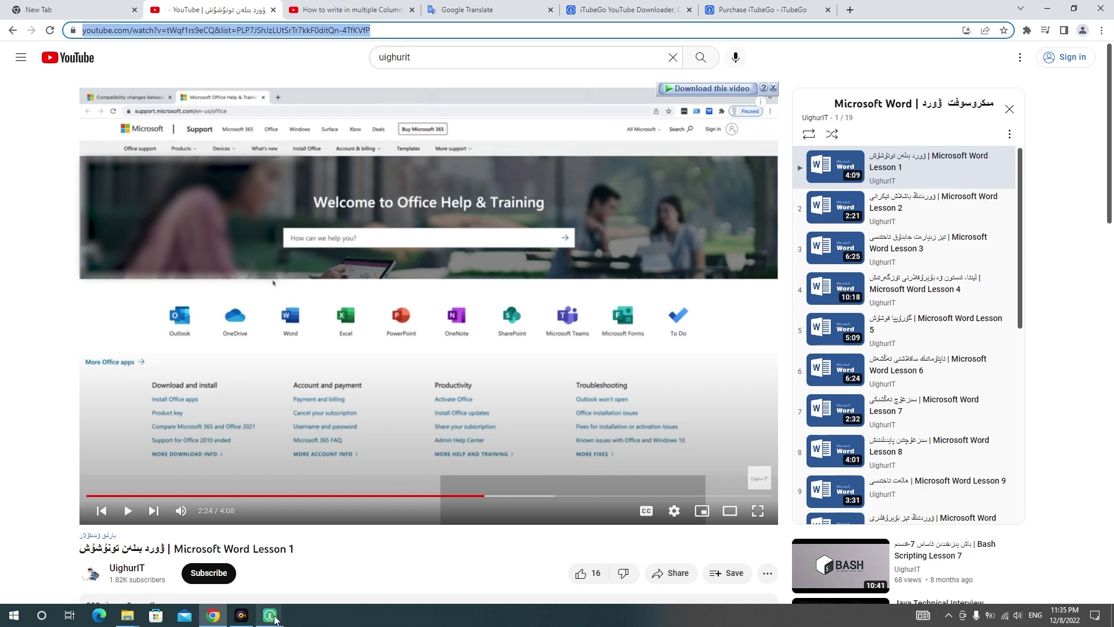
Step: Switch to iTubeGo, apply the download settings, and load the copied URL as a playlist download
{"action": "mouse_move", "coordinate": [270, 615]}
{"action": "left_click", "coordinate": [323, 557]}
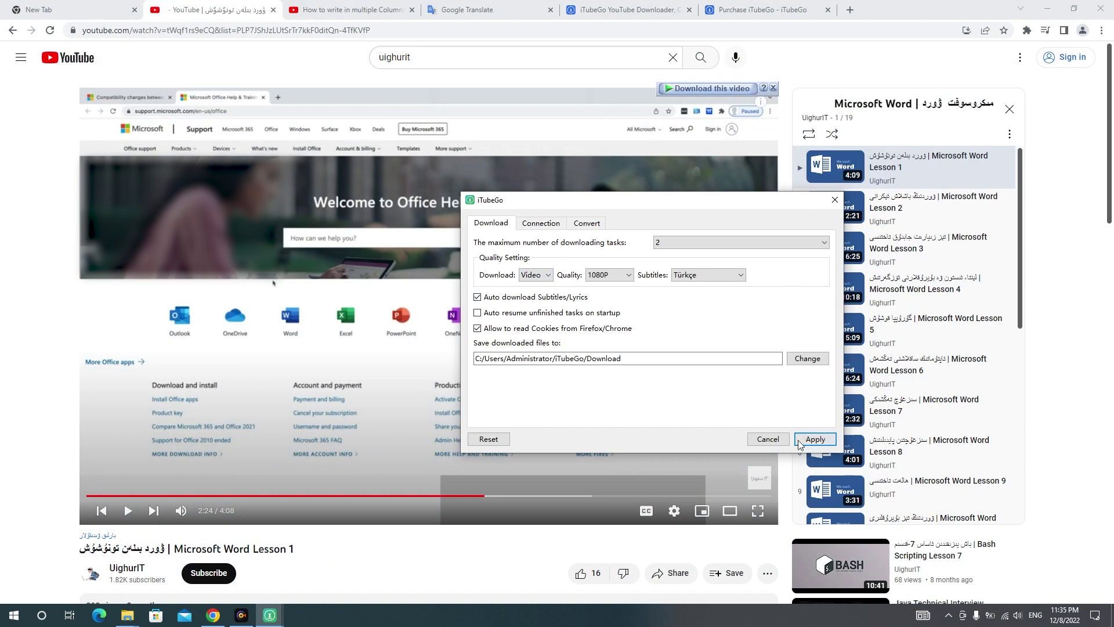
{"action": "left_click", "coordinate": [816, 439]}
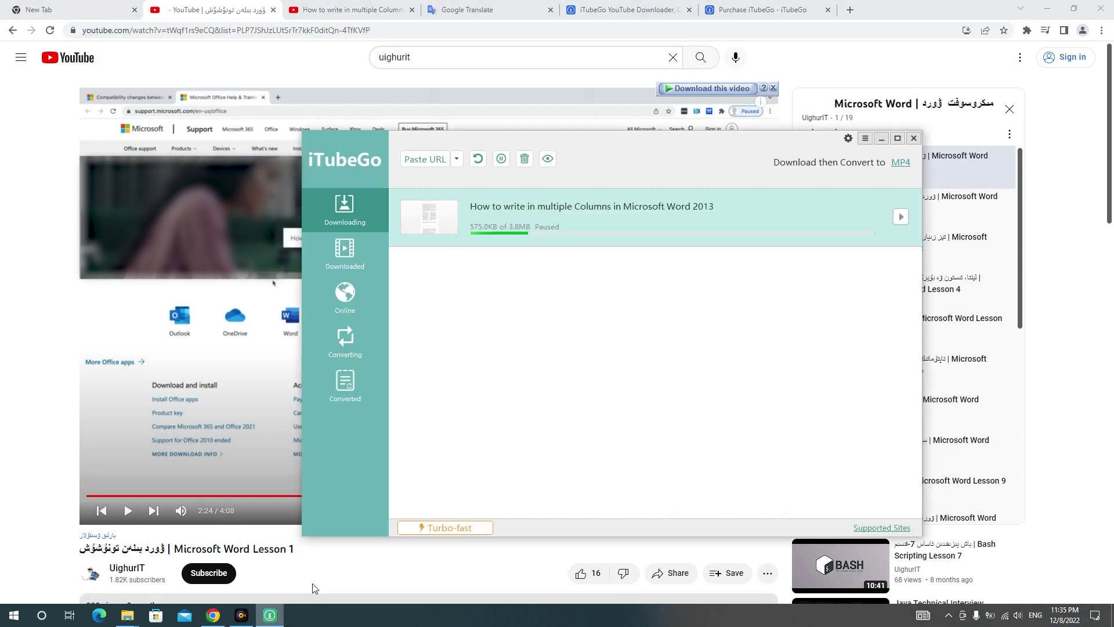
{"action": "left_click", "coordinate": [458, 160]}
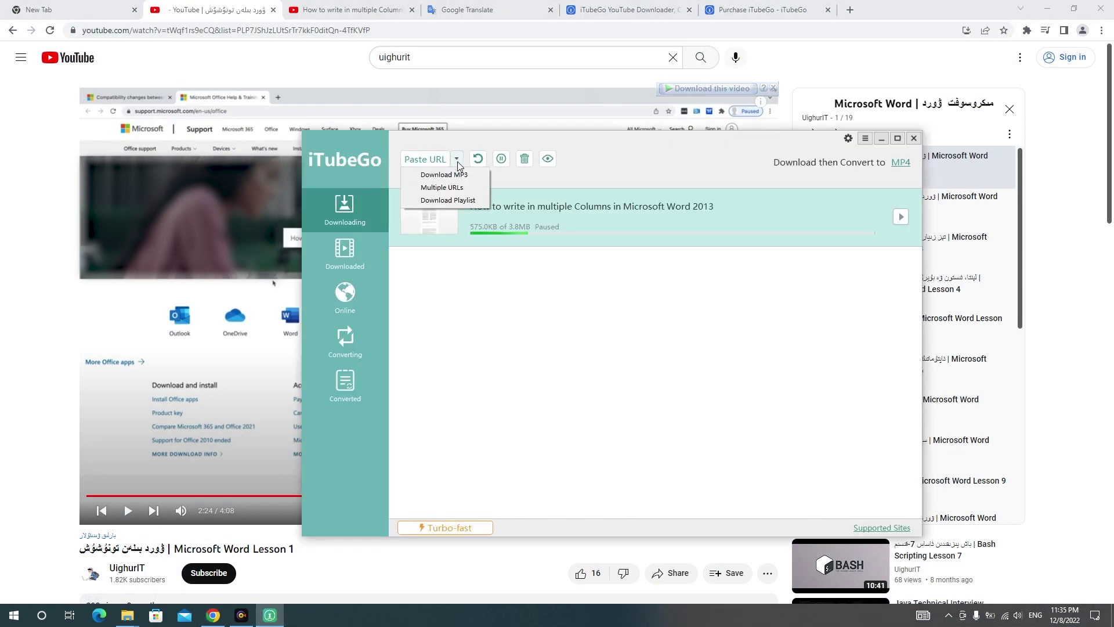
{"action": "left_click", "coordinate": [463, 201]}
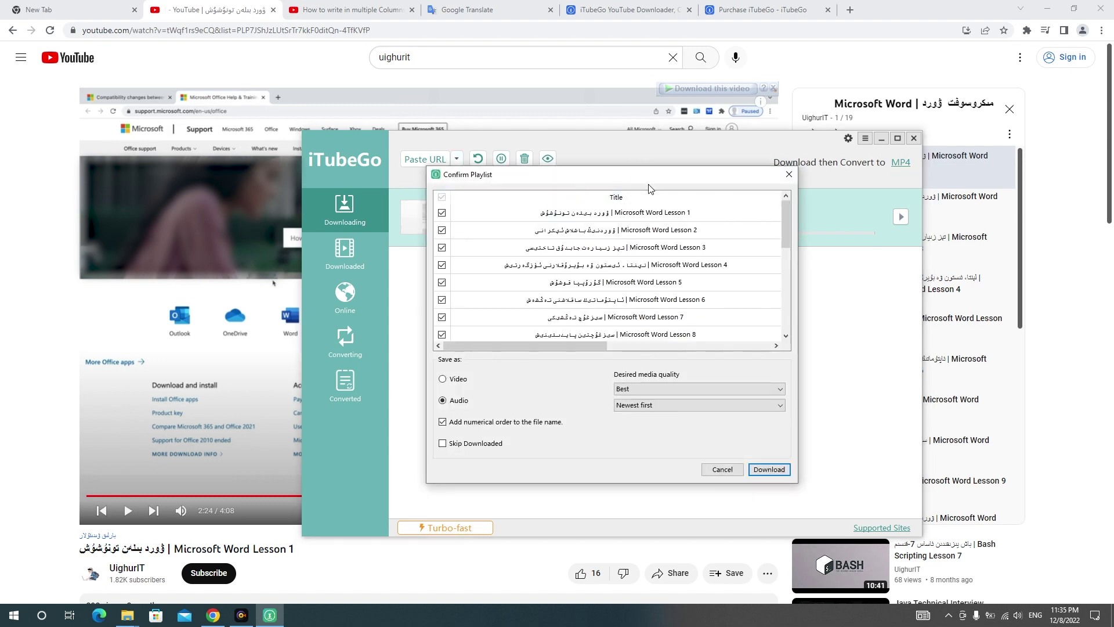
Step: Review the playlist's lessons, and download all of them as video in 1080P quality
{"action": "left_click_drag", "start_coordinate": [613, 179], "coordinate": [403, 73]}
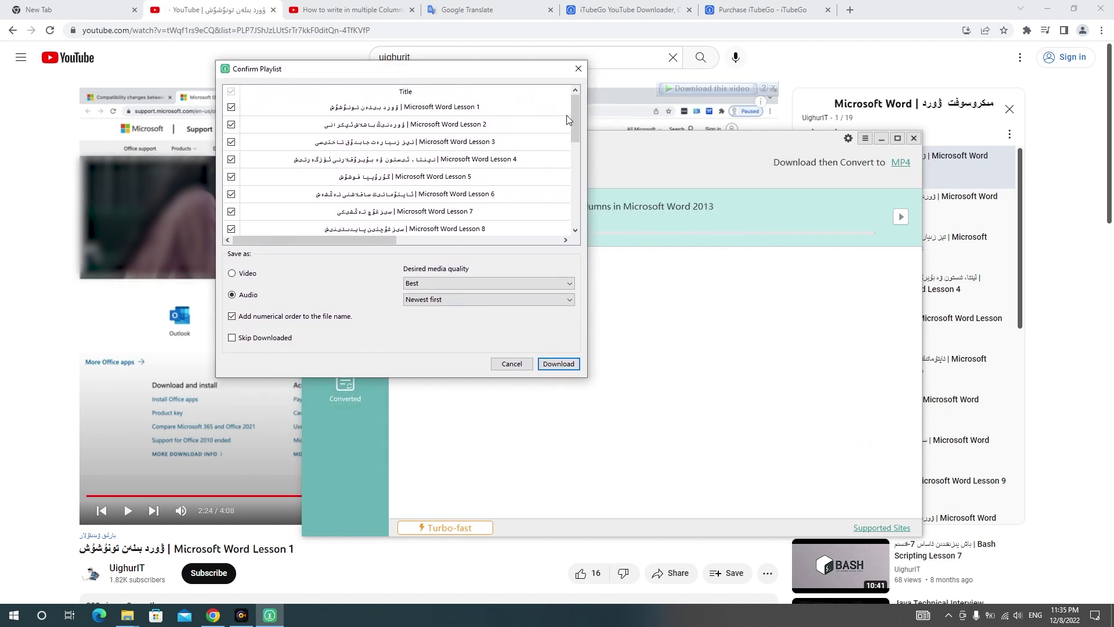
{"action": "left_click_drag", "start_coordinate": [572, 141], "coordinate": [577, 208]}
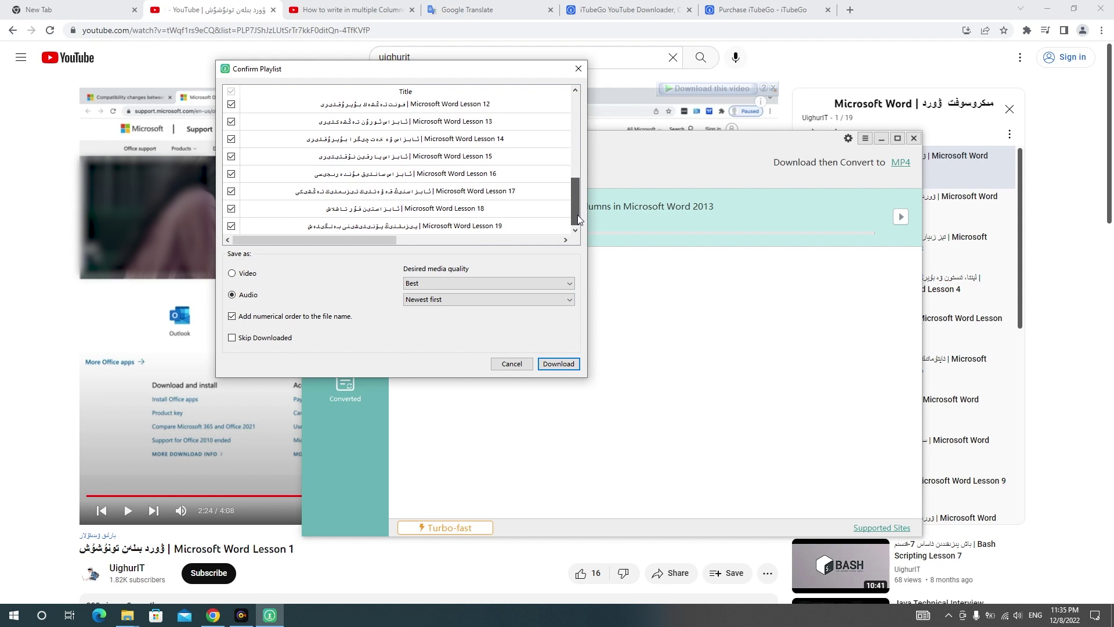
{"action": "mouse_move", "coordinate": [579, 219]}
{"action": "left_mouse_down"}
{"action": "mouse_move", "coordinate": [582, 119]}
{"action": "mouse_move", "coordinate": [563, 214]}
{"action": "left_mouse_up"}
{"action": "left_click", "coordinate": [233, 276]}
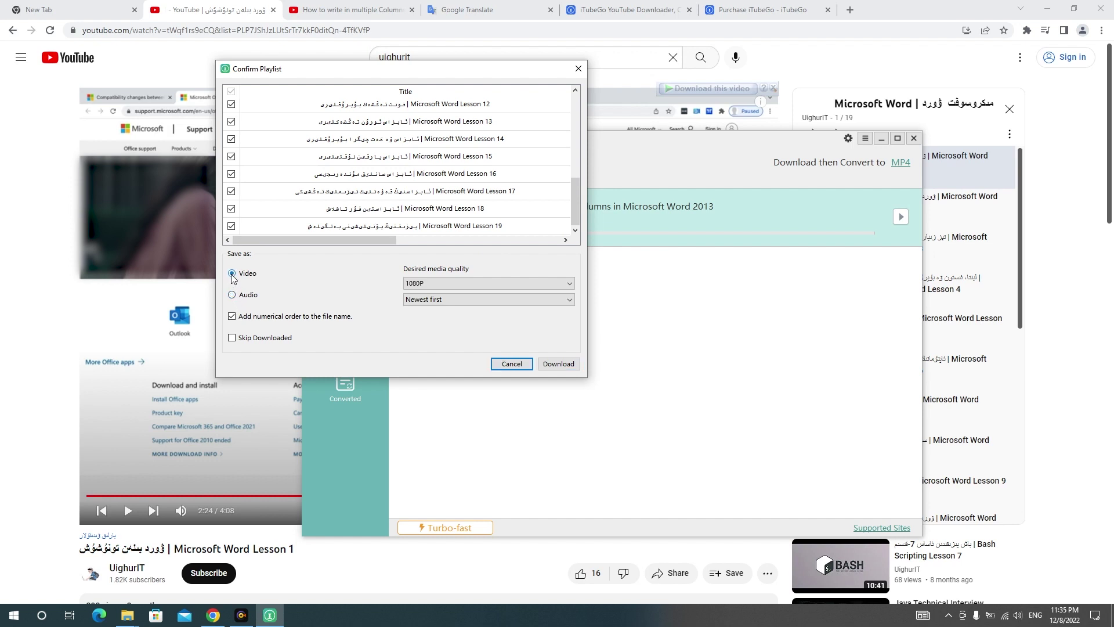
{"action": "left_click", "coordinate": [451, 282]}
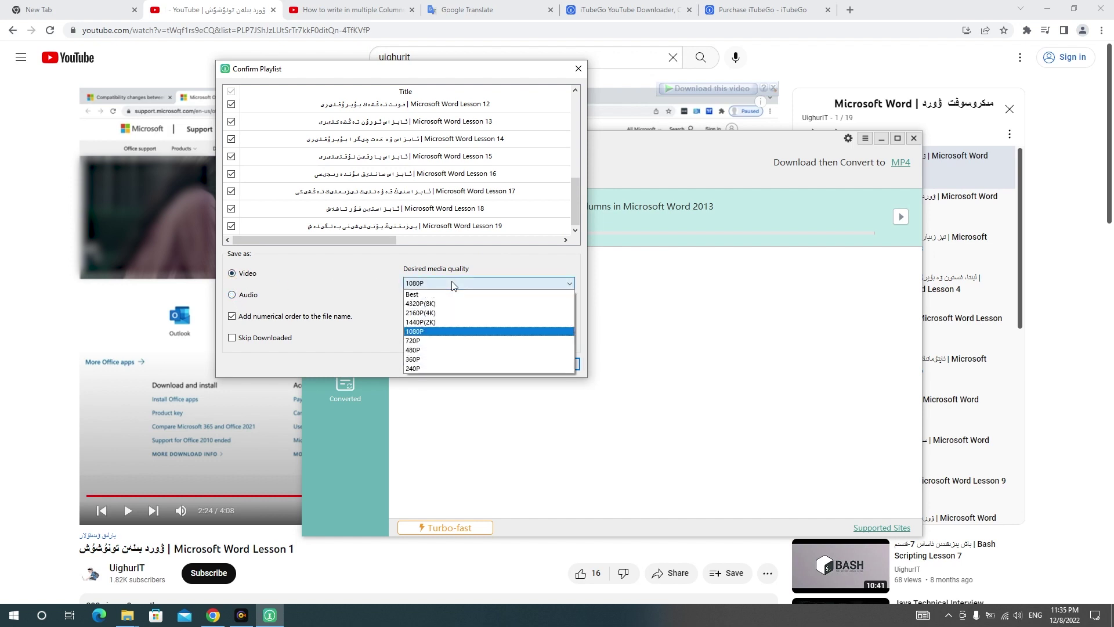
{"action": "left_click", "coordinate": [426, 332]}
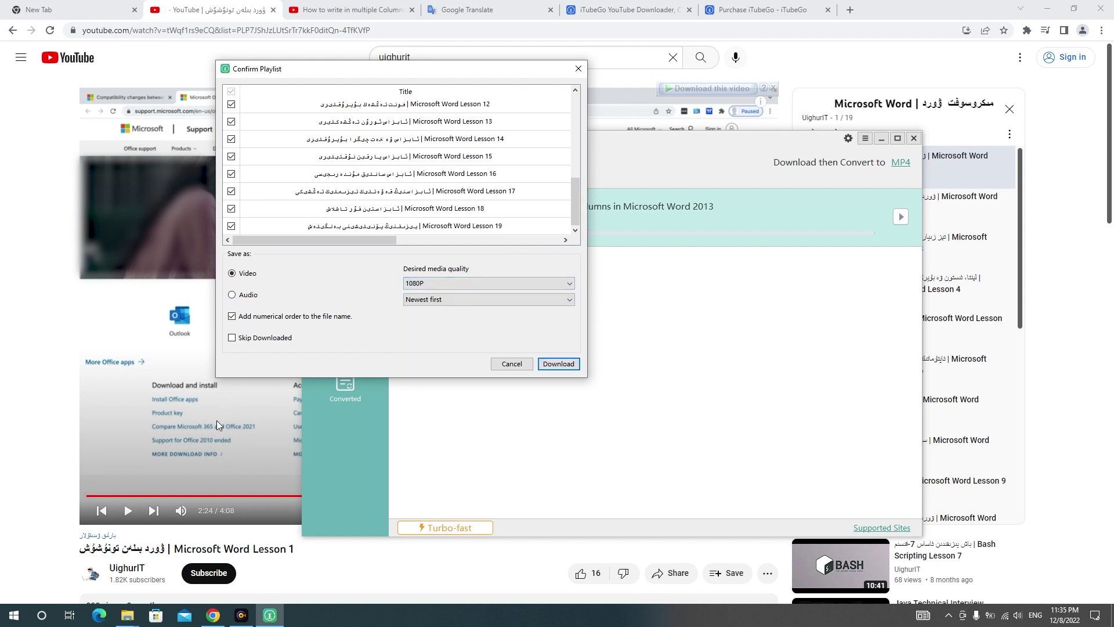
{"action": "left_click", "coordinate": [433, 282]}
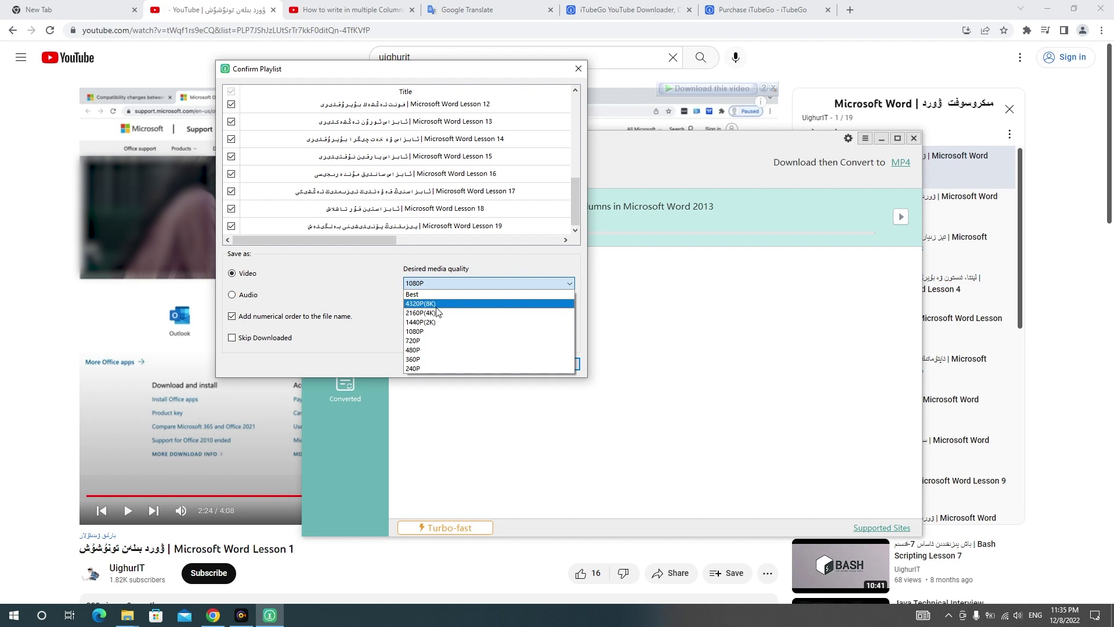
{"action": "left_click", "coordinate": [416, 335]}
{"action": "left_click", "coordinate": [546, 365]}
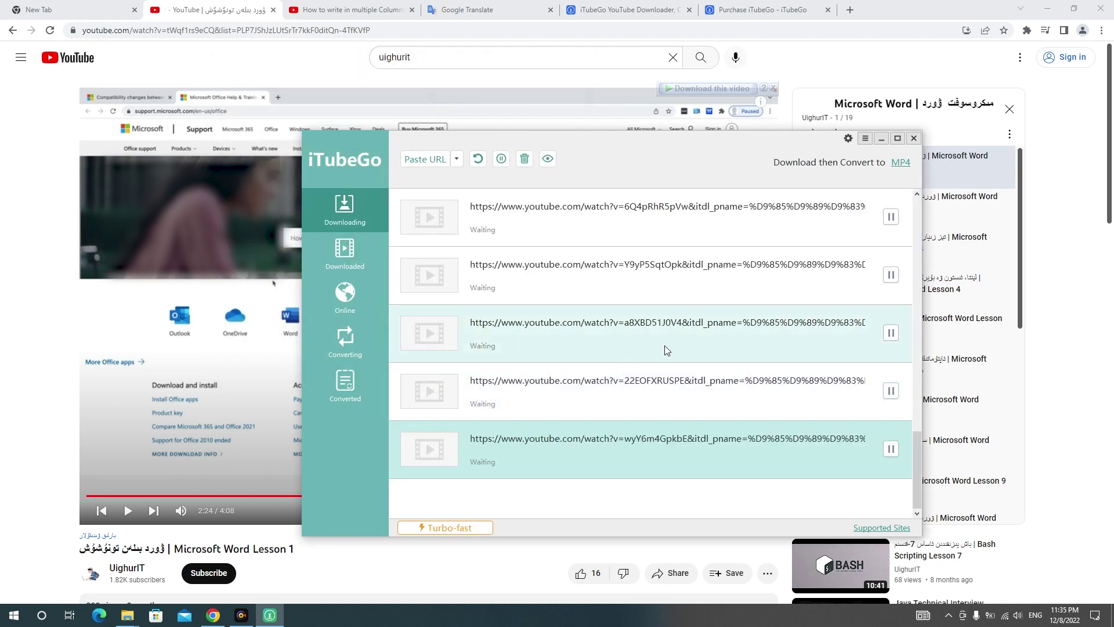
Step: Pause the downloads of Microsoft Word Lesson 2 and Lesson 1, and shift the iTubeGo window slightly
{"action": "scroll", "coordinate": [668, 348], "scroll_direction": "up", "scroll_amount": 5}
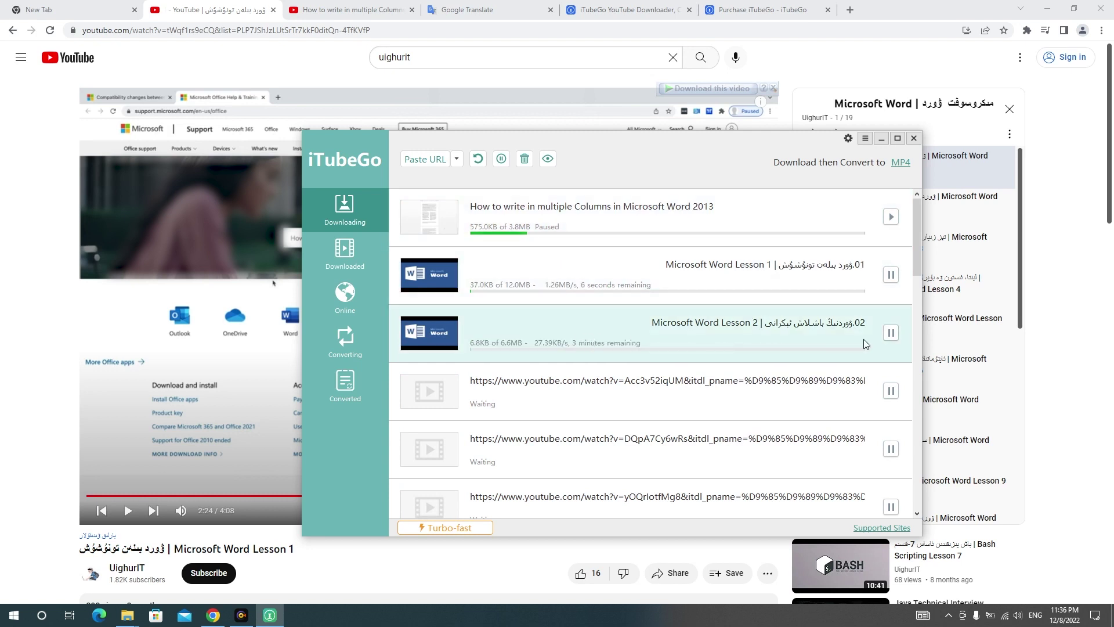
{"action": "left_click", "coordinate": [891, 334]}
{"action": "left_click", "coordinate": [891, 275]}
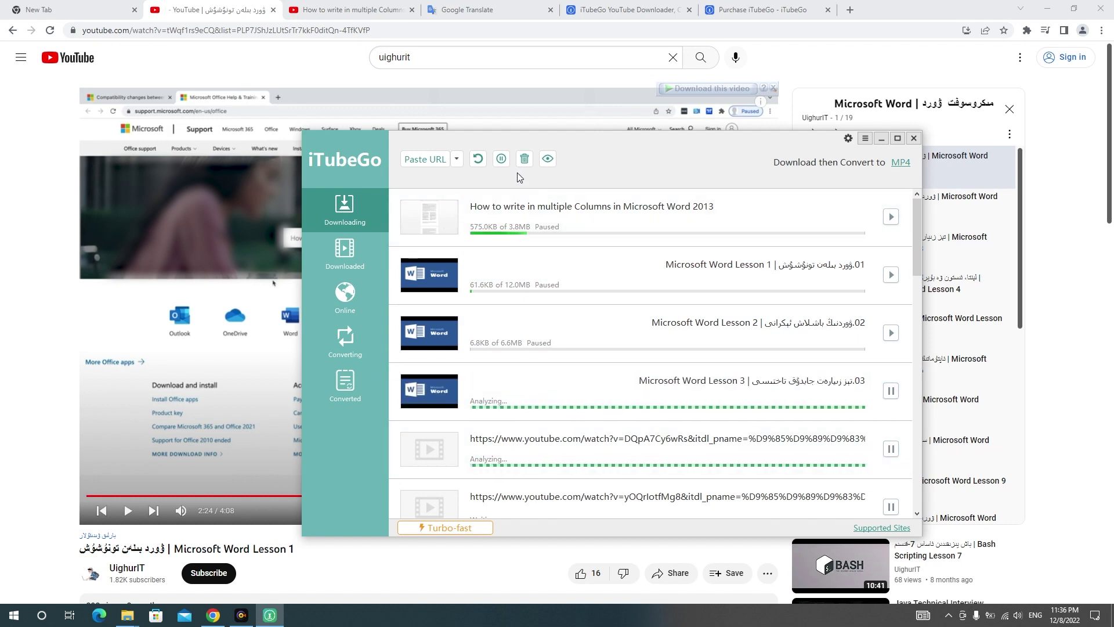
{"action": "left_click_drag", "start_coordinate": [754, 143], "coordinate": [702, 131]}
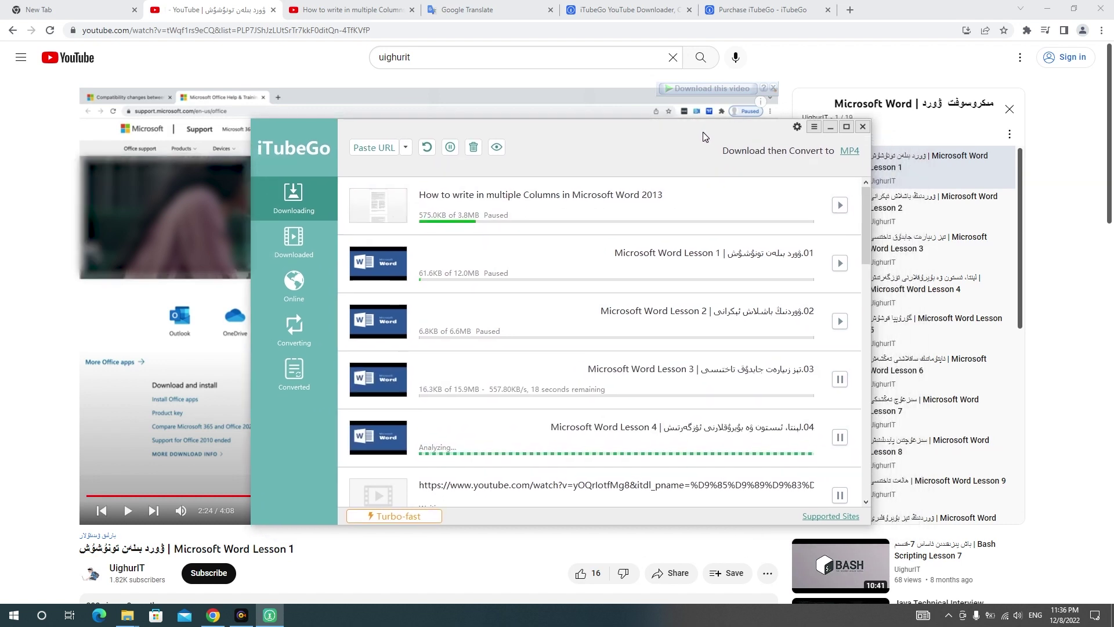
Step: Set the maximum number of downloading tasks to 4 in the download settings and apply the change
{"action": "left_click", "coordinate": [798, 129]}
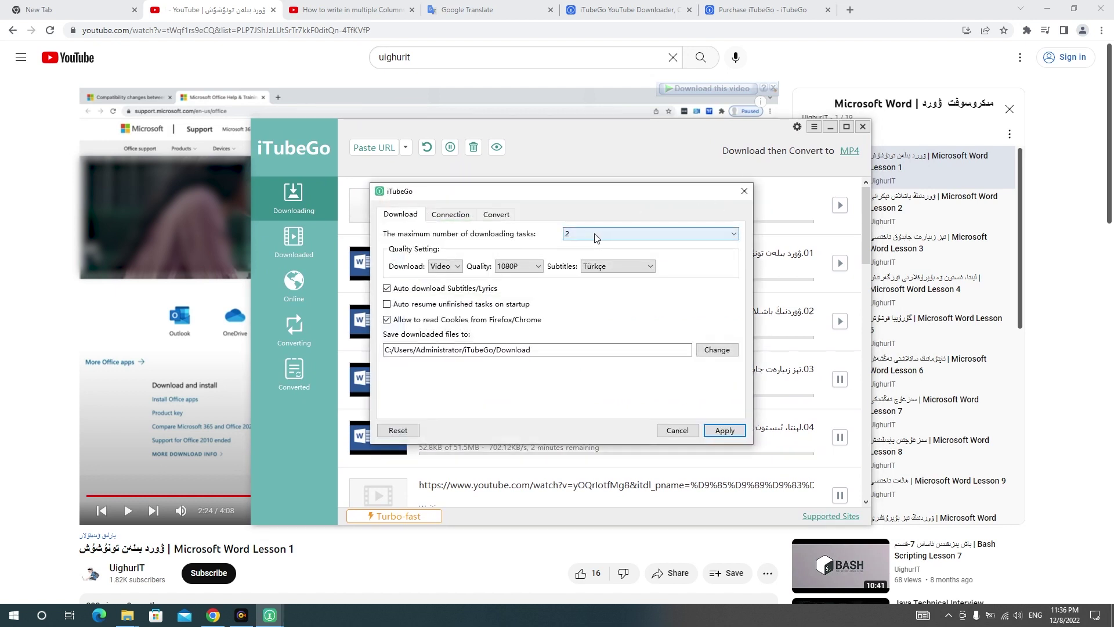
{"action": "left_click", "coordinate": [577, 235]}
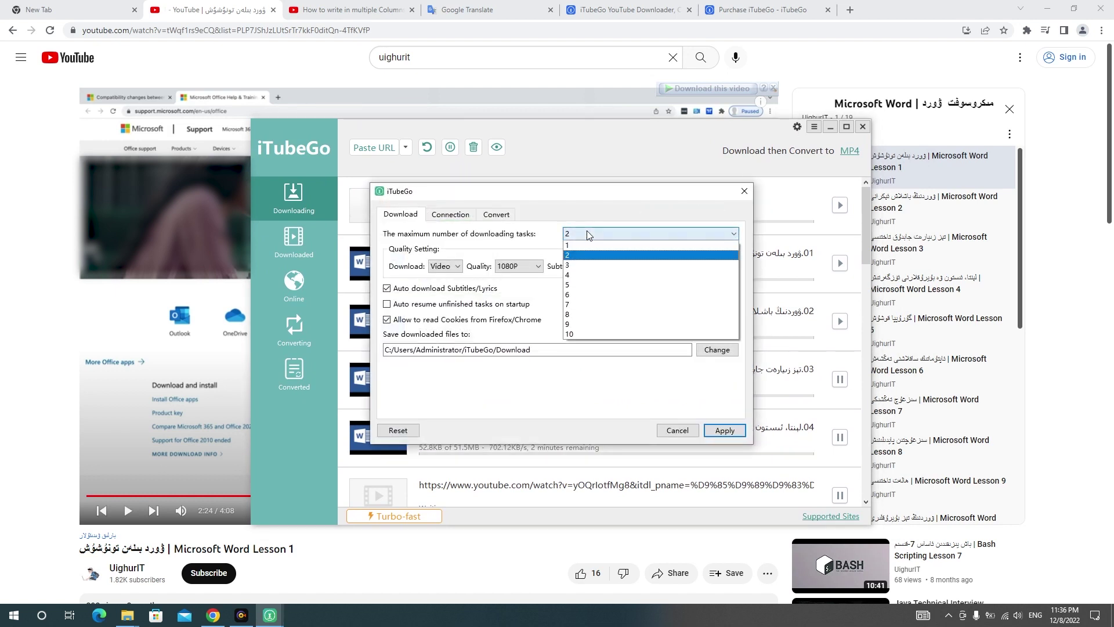
{"action": "left_click", "coordinate": [593, 276]}
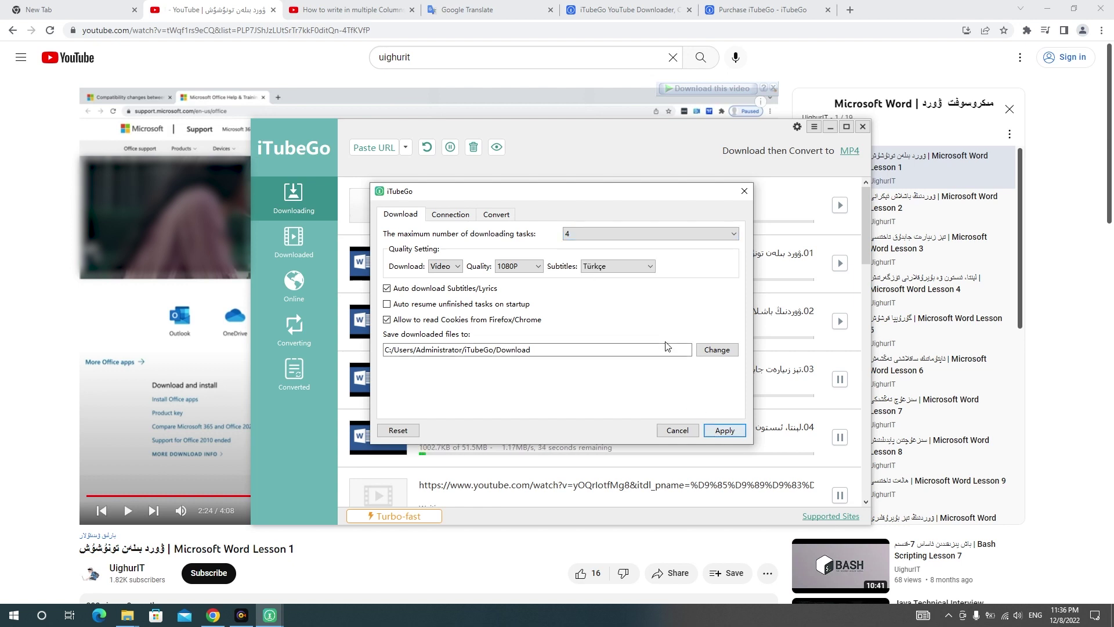
{"action": "left_click", "coordinate": [727, 431]}
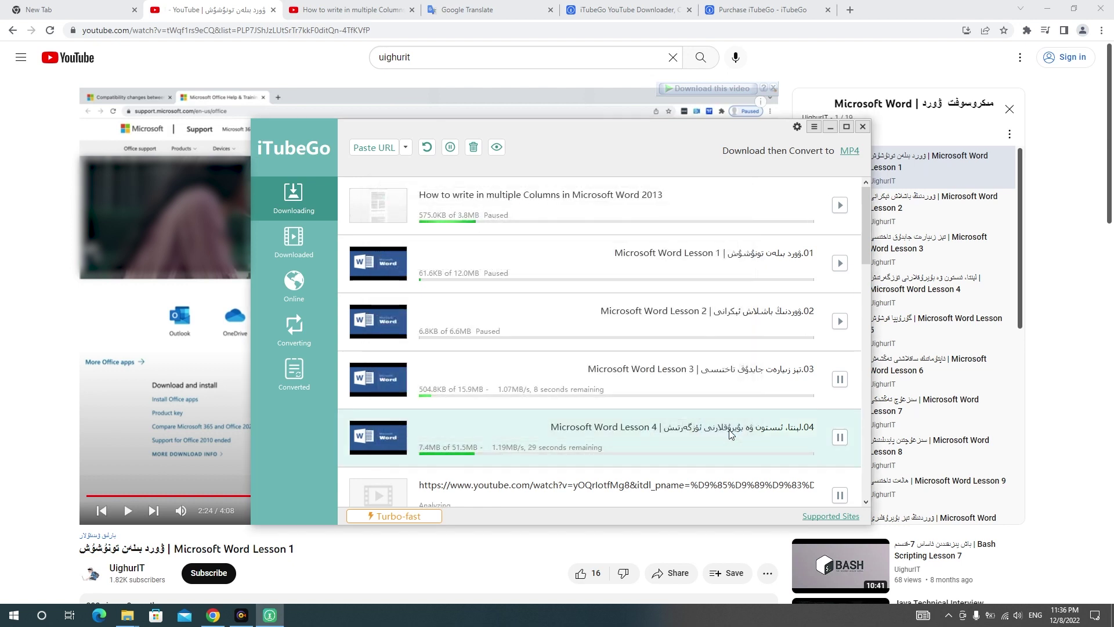
Step: Pause all downloads in the list, and reapply the download settings with a maximum of 4 downloading tasks
{"action": "scroll", "coordinate": [748, 473], "scroll_direction": "down", "scroll_amount": 3}
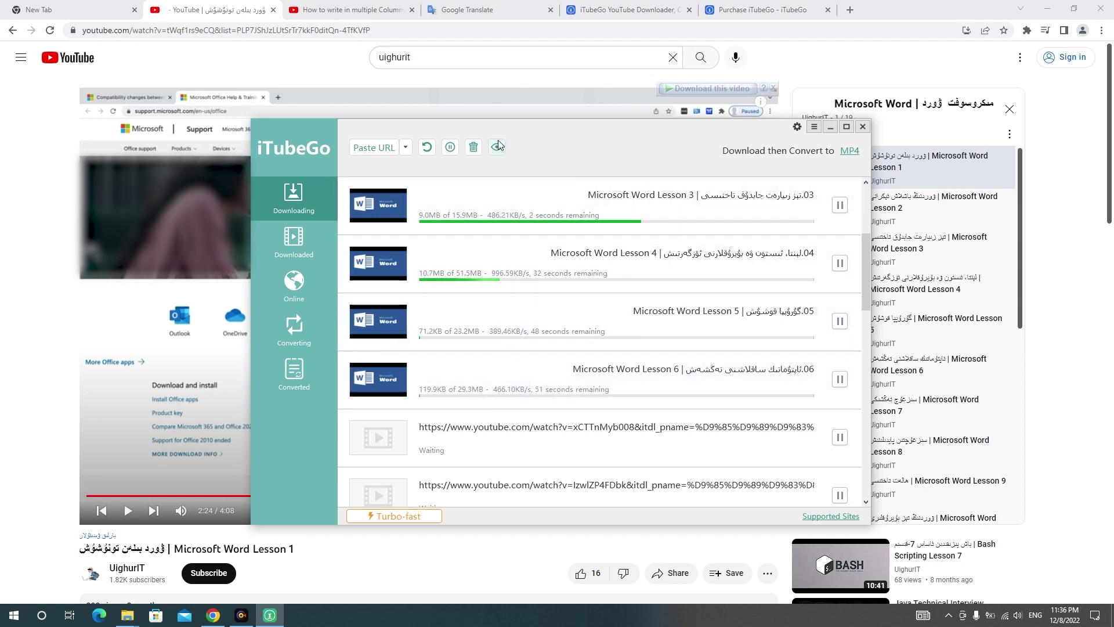
{"action": "left_click", "coordinate": [450, 149]}
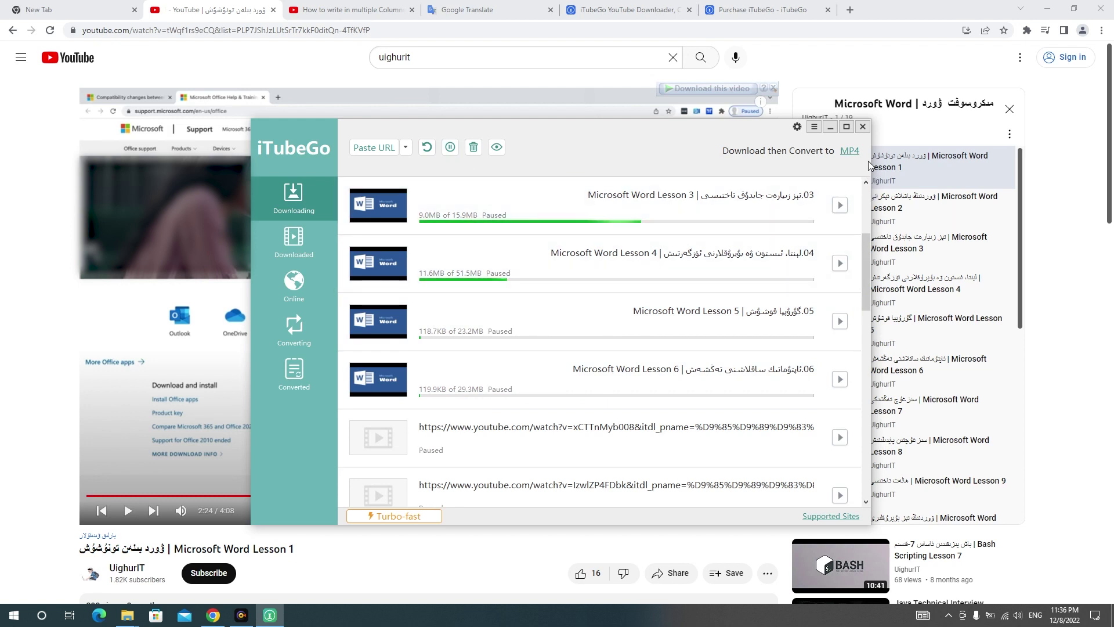
{"action": "left_click", "coordinate": [797, 127]}
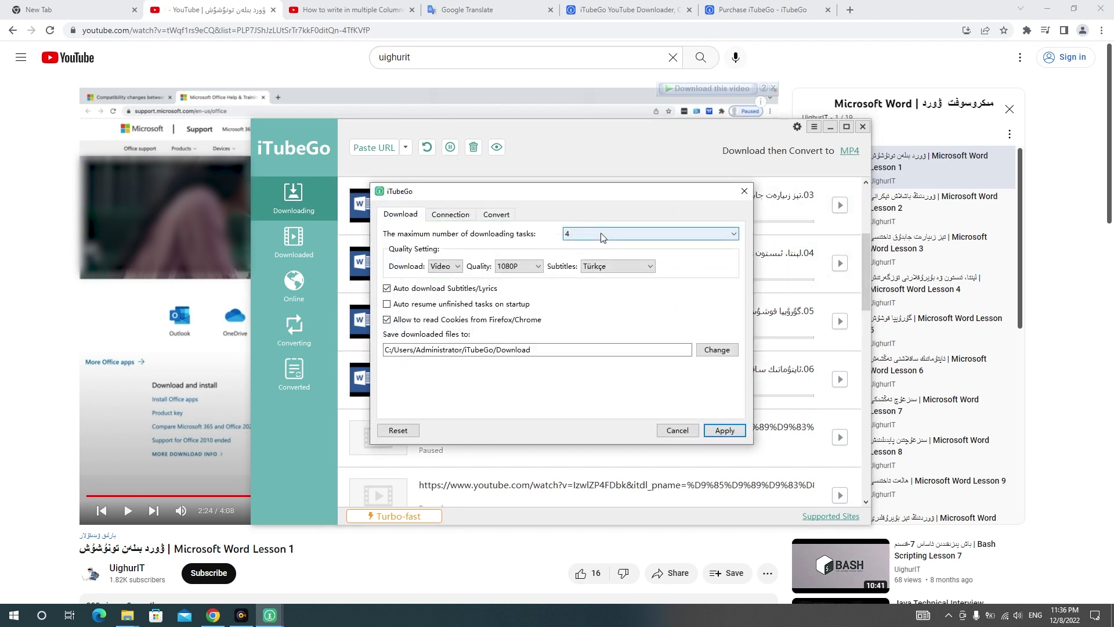
{"action": "left_click", "coordinate": [601, 236]}
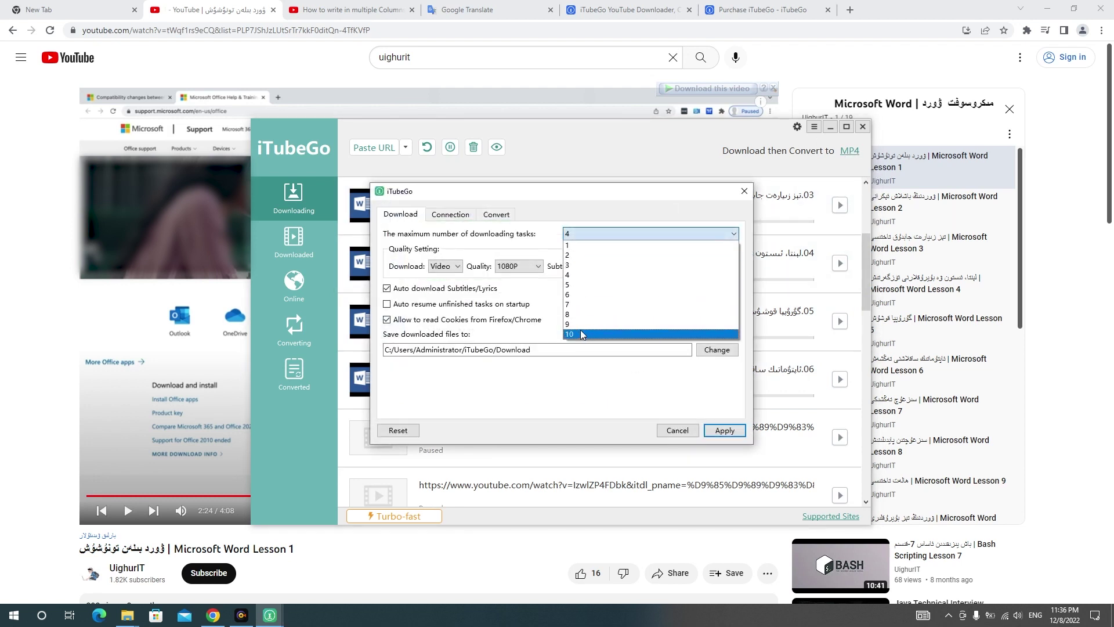
{"action": "left_click", "coordinate": [589, 277]}
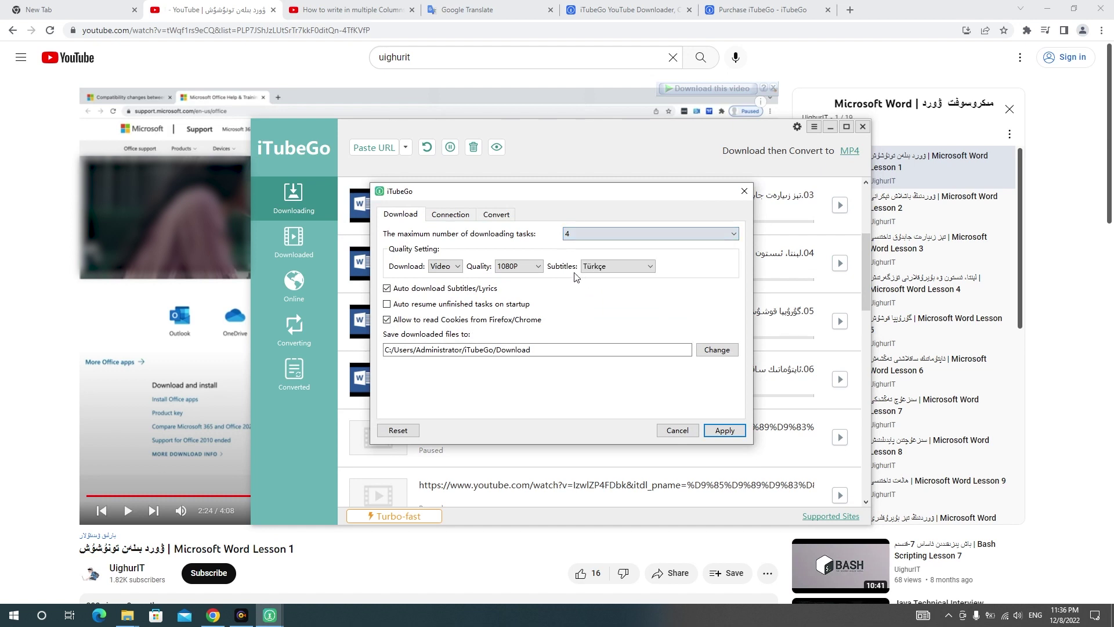
{"action": "left_click", "coordinate": [724, 430]}
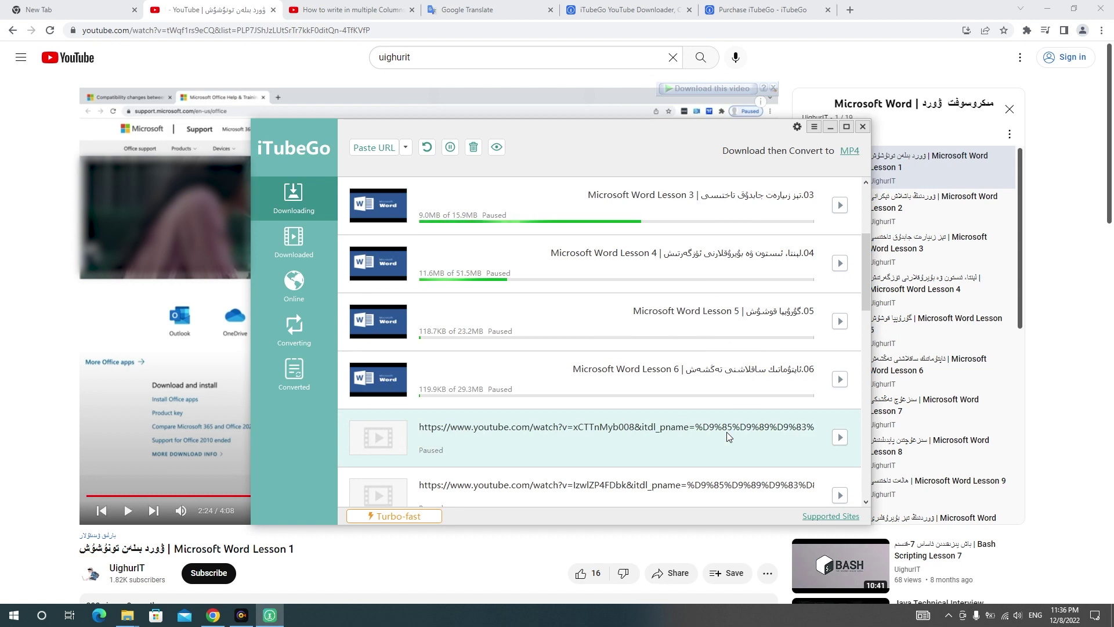
Step: Open iTubeGo's downloaded folder, examine the contents of its Converted and Download subfolders, and return to the download list
{"action": "left_click", "coordinate": [814, 127]}
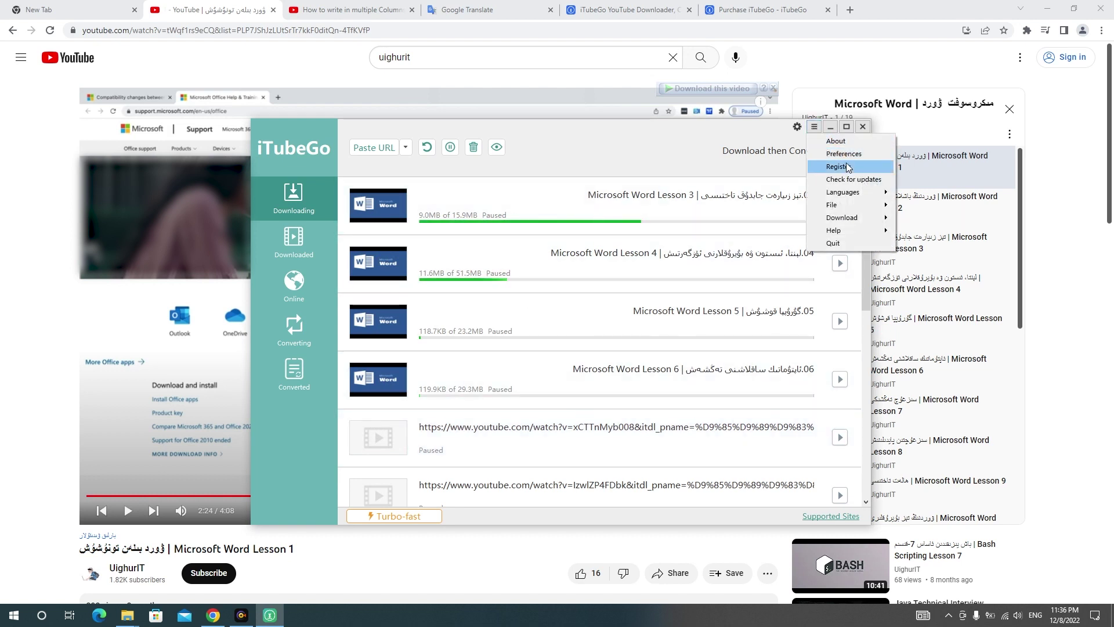
{"action": "mouse_move", "coordinate": [858, 194]}
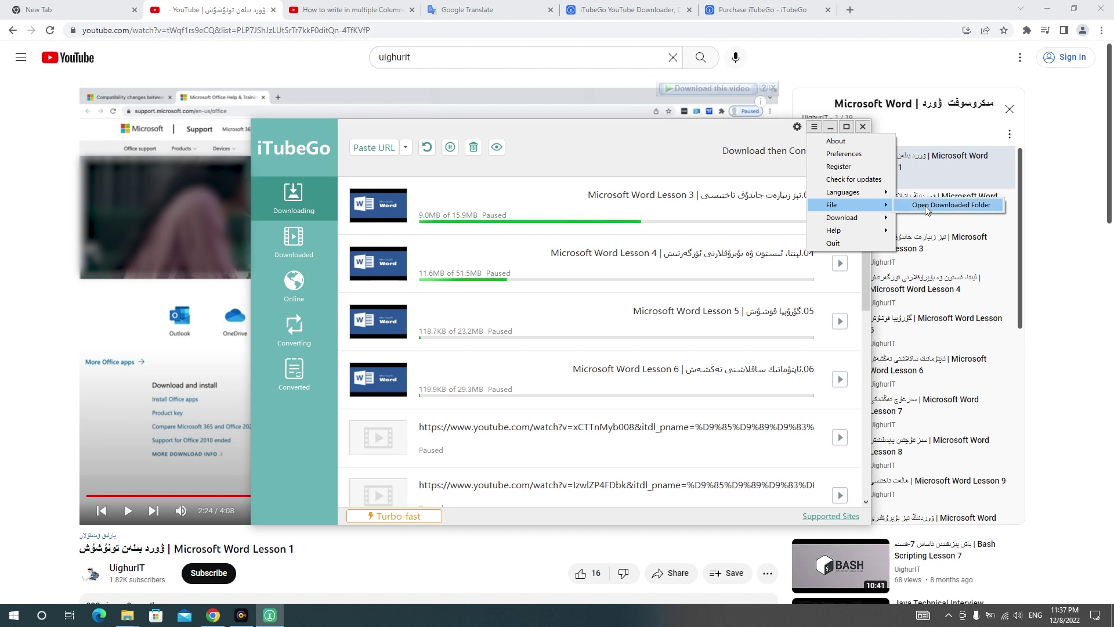
{"action": "left_click", "coordinate": [926, 206]}
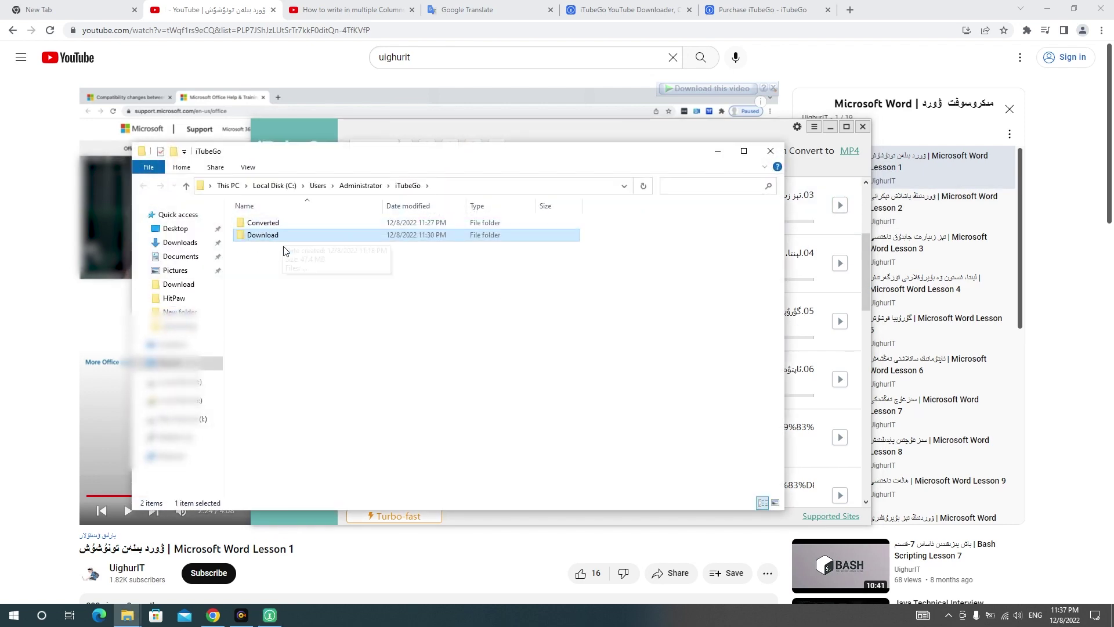
{"action": "double_click", "coordinate": [262, 223]}
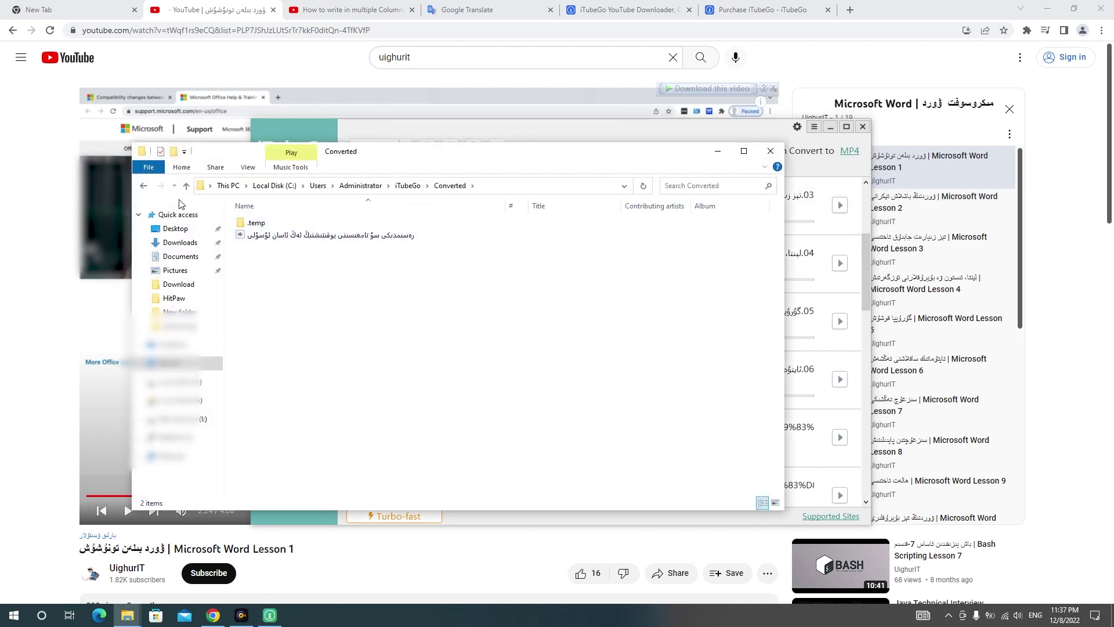
{"action": "left_click", "coordinate": [186, 187]}
{"action": "double_click", "coordinate": [270, 235]}
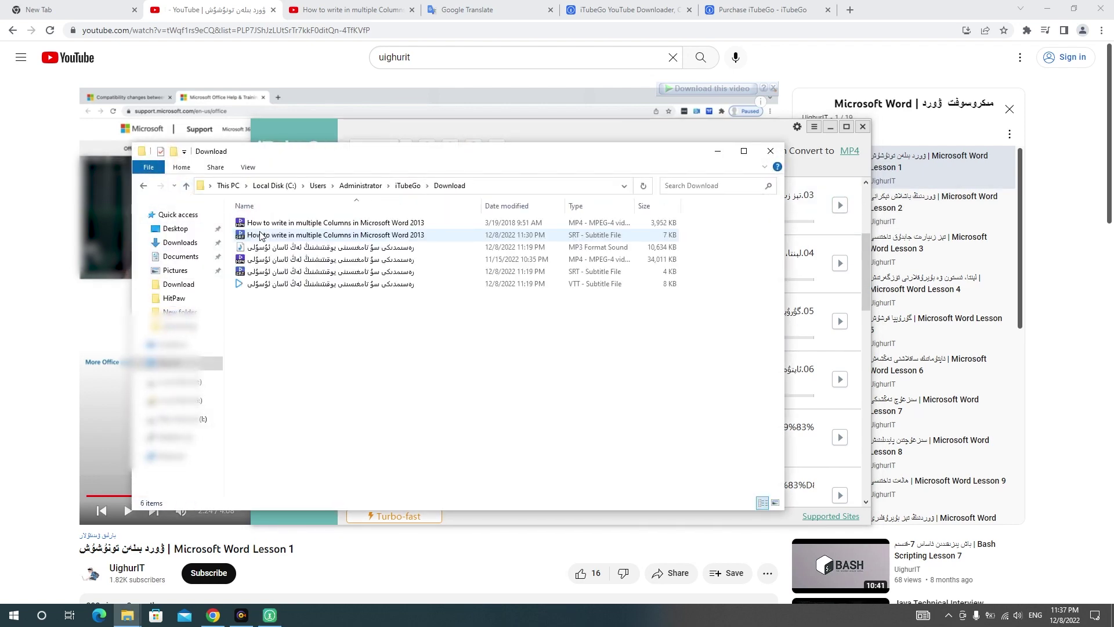
{"action": "left_click", "coordinate": [771, 151]}
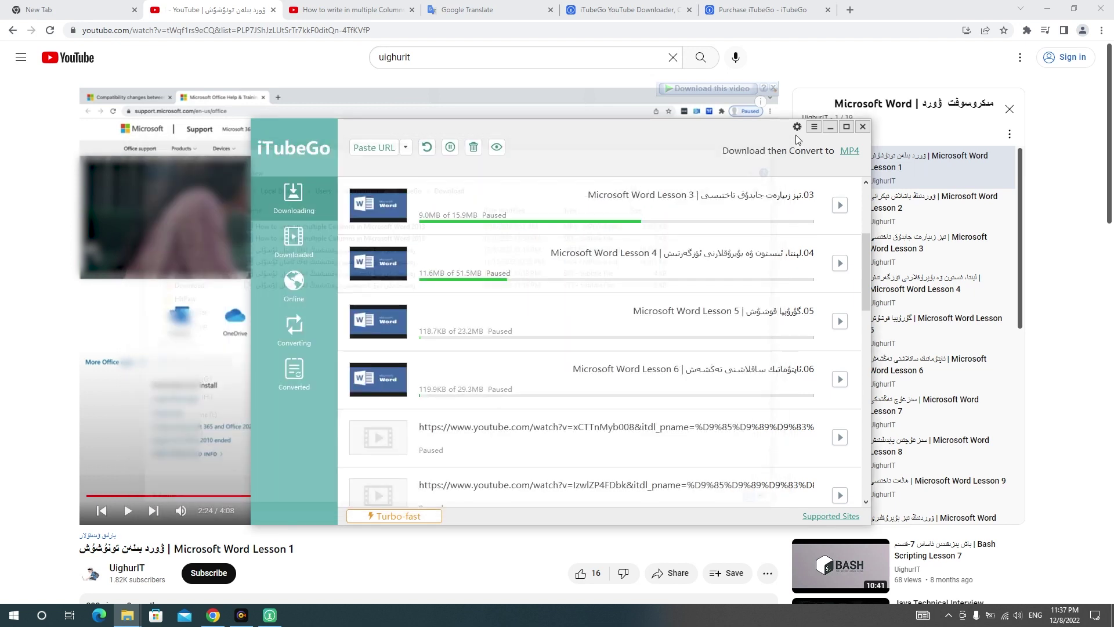
{"action": "left_click_drag", "start_coordinate": [585, 144], "coordinate": [467, 120]}
{"action": "scroll", "coordinate": [472, 187], "scroll_direction": "up", "scroll_amount": 3}
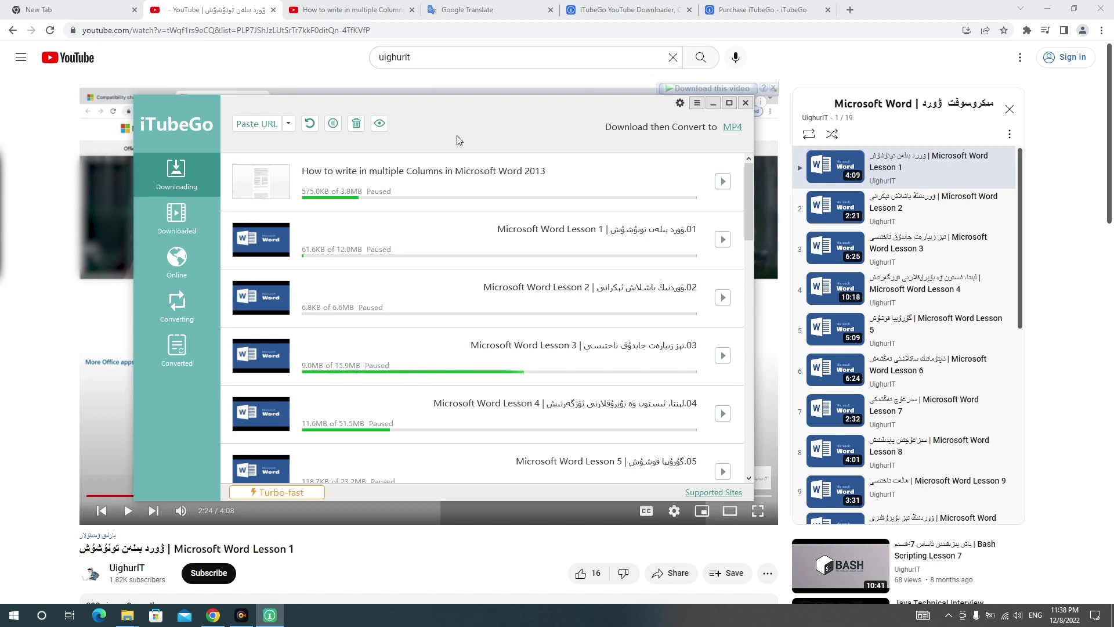